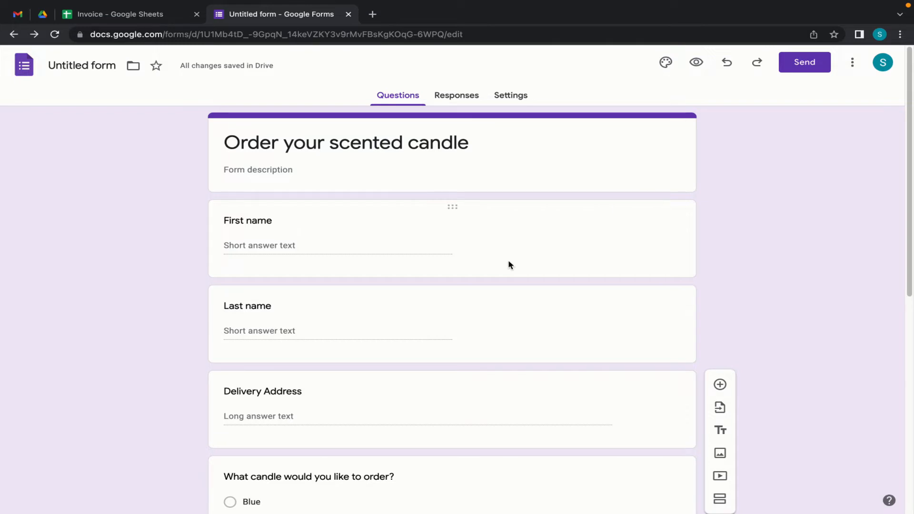
- Insert a blank question directly after the mobile money number question
scroll(356, 300, "down", 4)
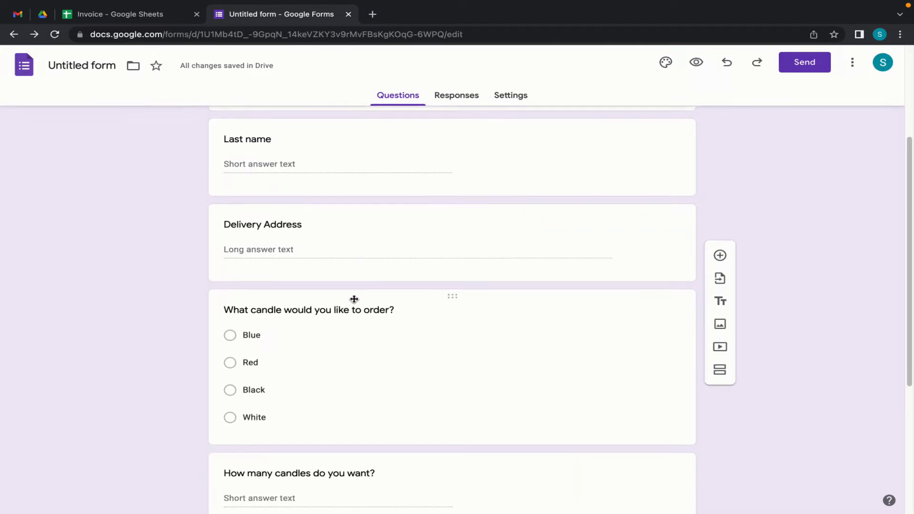
scroll(344, 415, "up", 4)
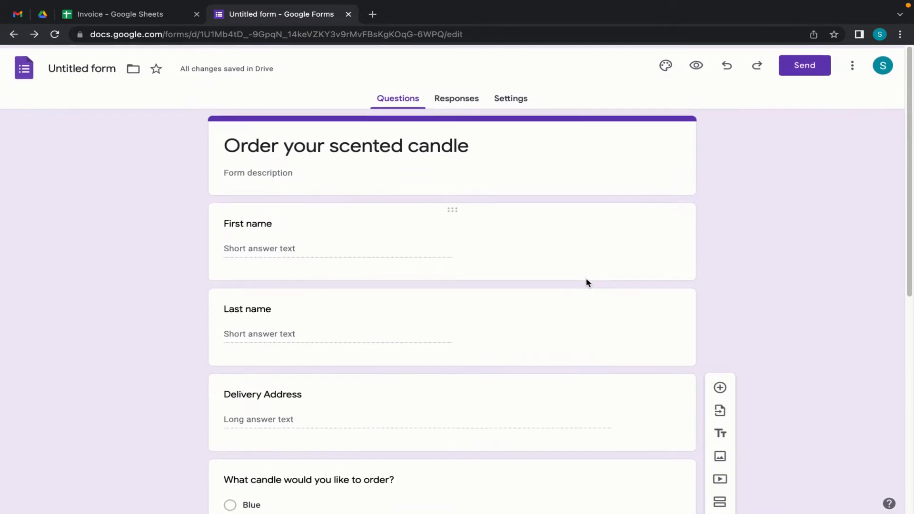
scroll(482, 375, "down", 1)
scroll(481, 374, "down", 2)
scroll(414, 331, "up", 2)
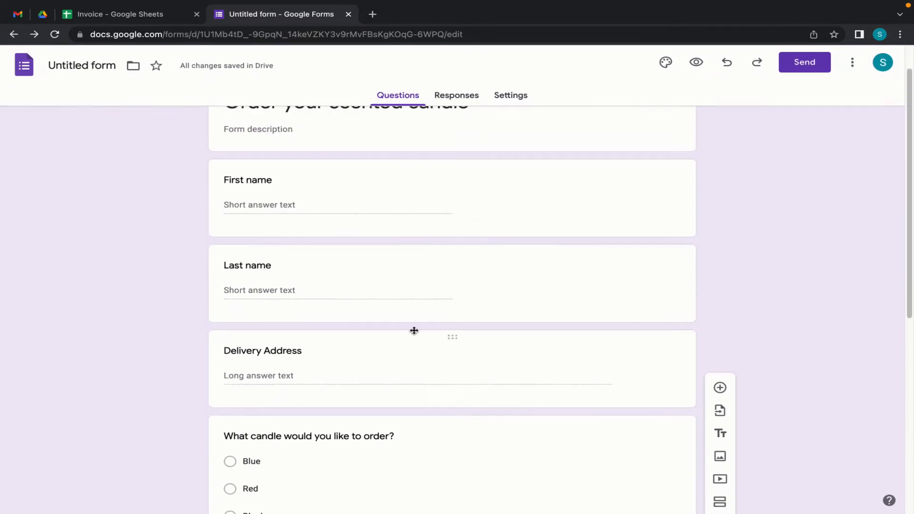
scroll(383, 322, "down", 2)
scroll(384, 322, "down", 4)
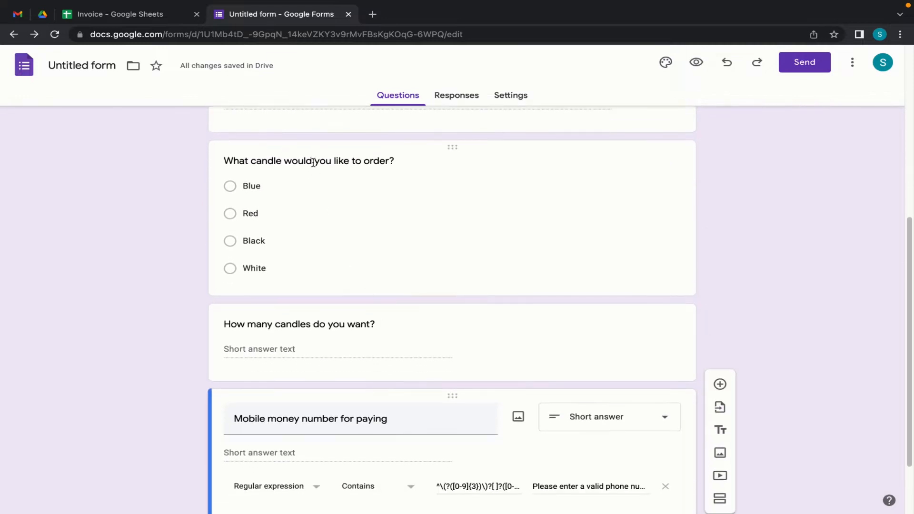
scroll(351, 247, "down", 2)
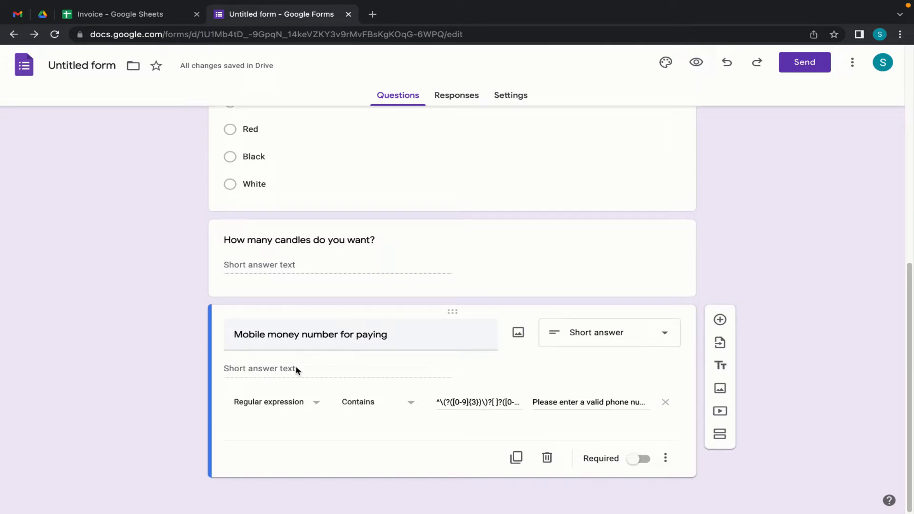
left_click(720, 320)
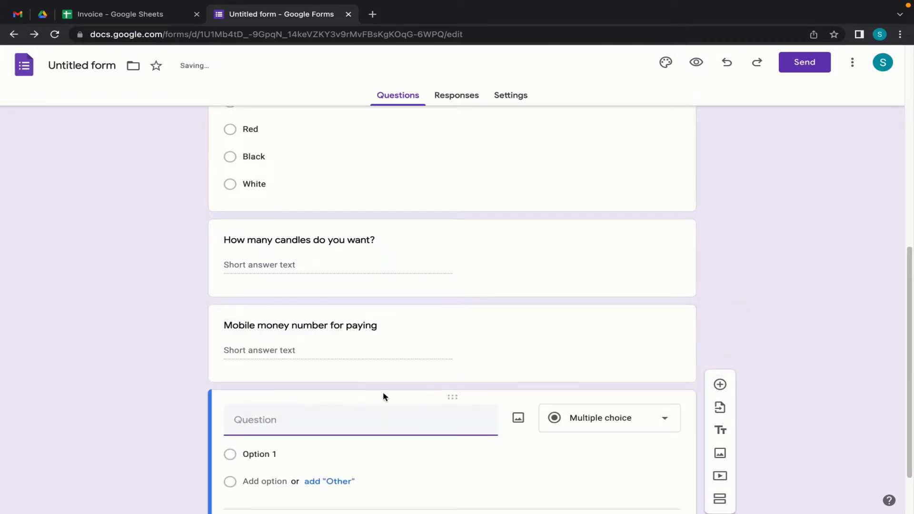
- Title the new question 'Email'
type("Email address")
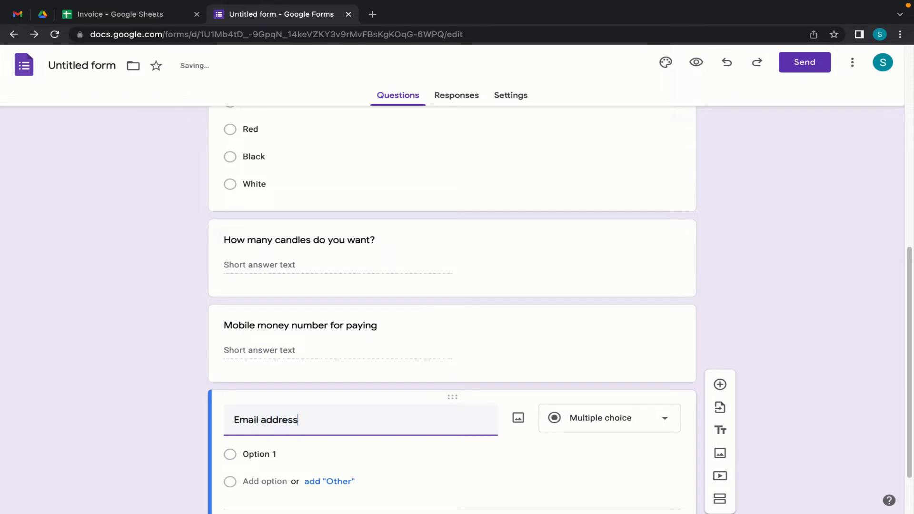
key("alt+BackSpace")
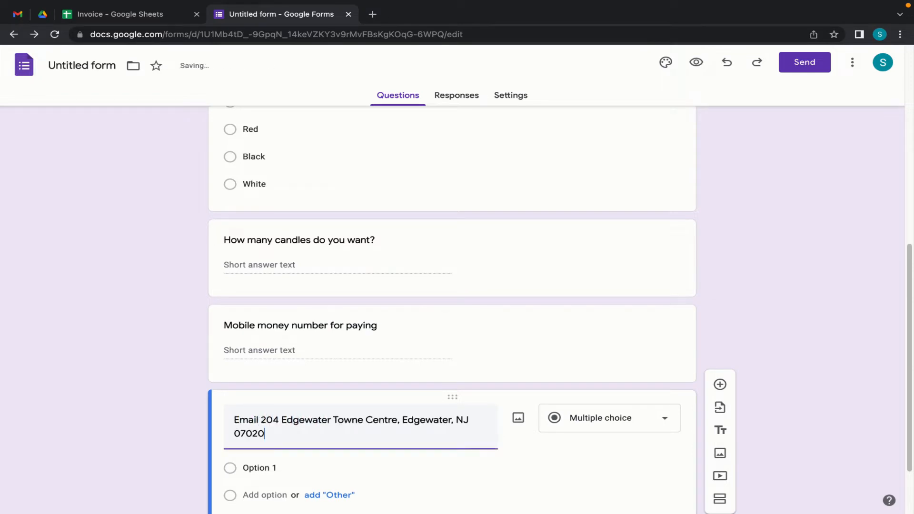
key("ctrl+a")
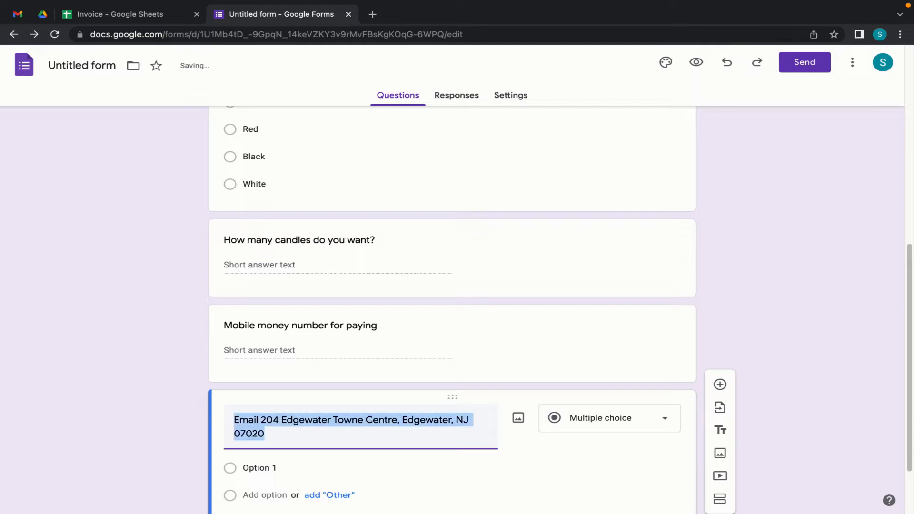
key("BackSpace")
type("Email")
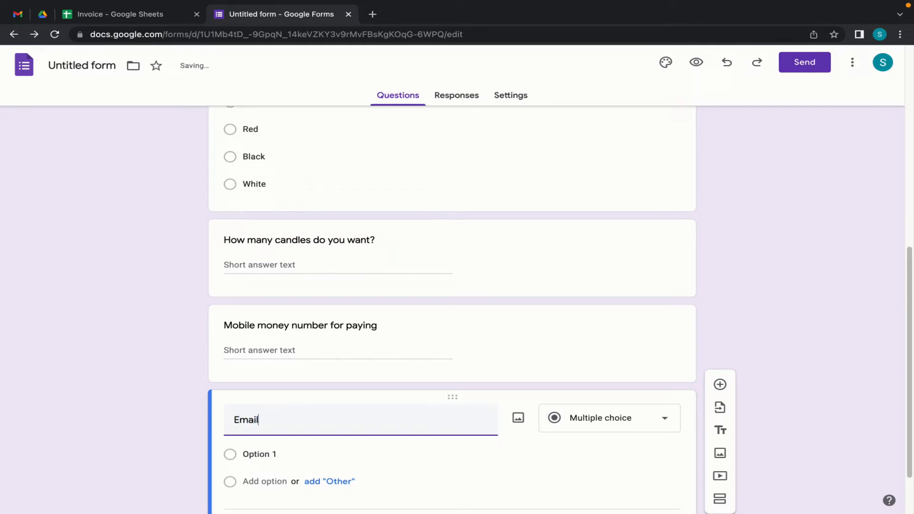
type(" addres")
key("BackSpace")
key("BackSpace")
key("BackSpace")
left_click(580, 447)
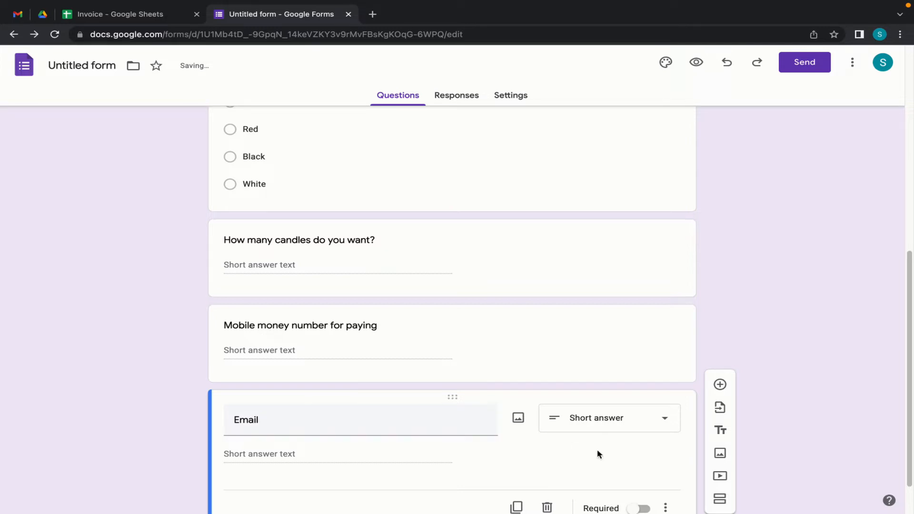
- Add Text > Email validation with error 'Please enter a valid email', then move it below Last name
scroll(662, 499, "down", 1)
left_click(666, 458)
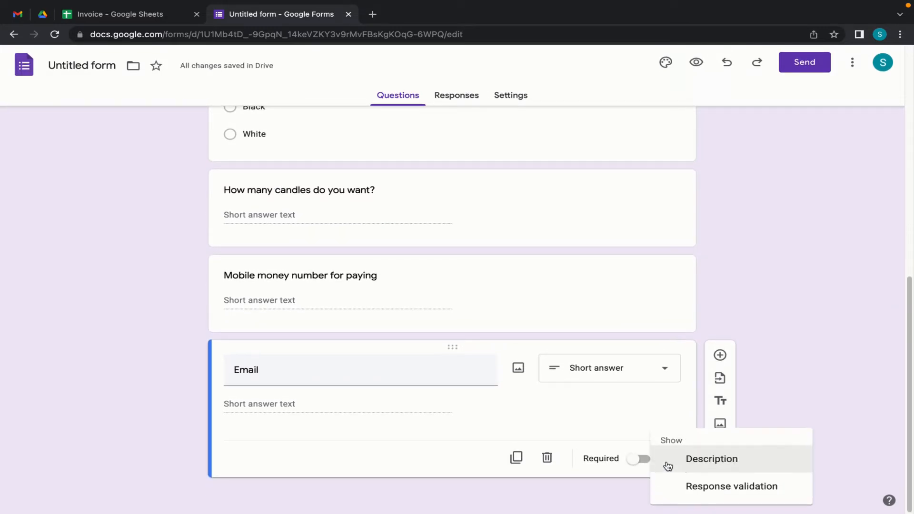
left_click(697, 486)
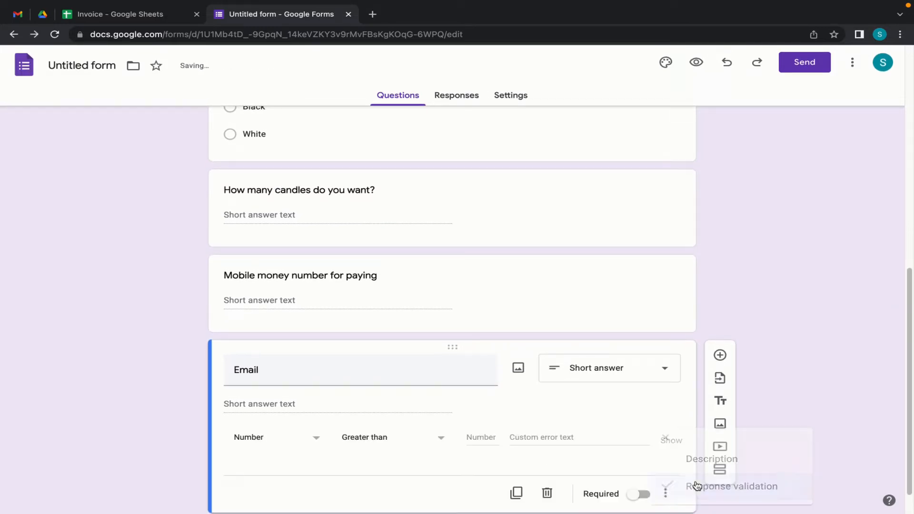
left_click(315, 439)
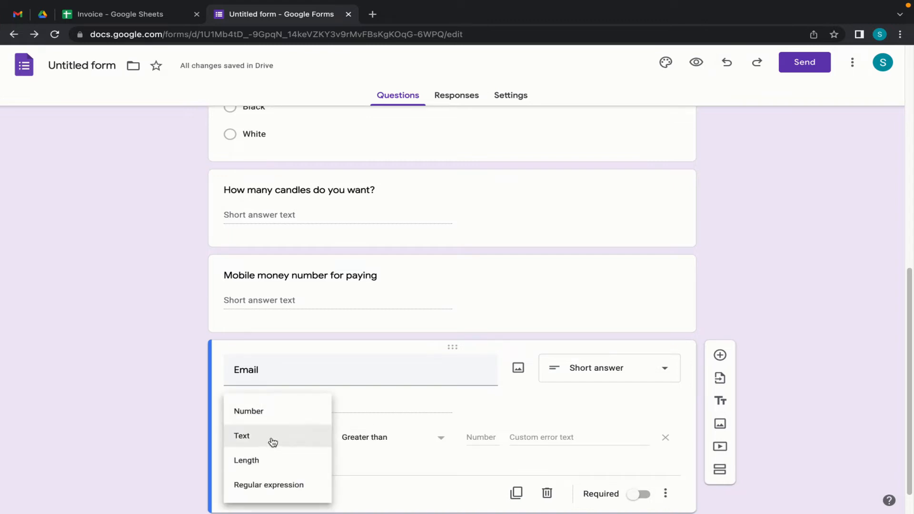
left_click(273, 447)
left_click(409, 439)
left_click(368, 461)
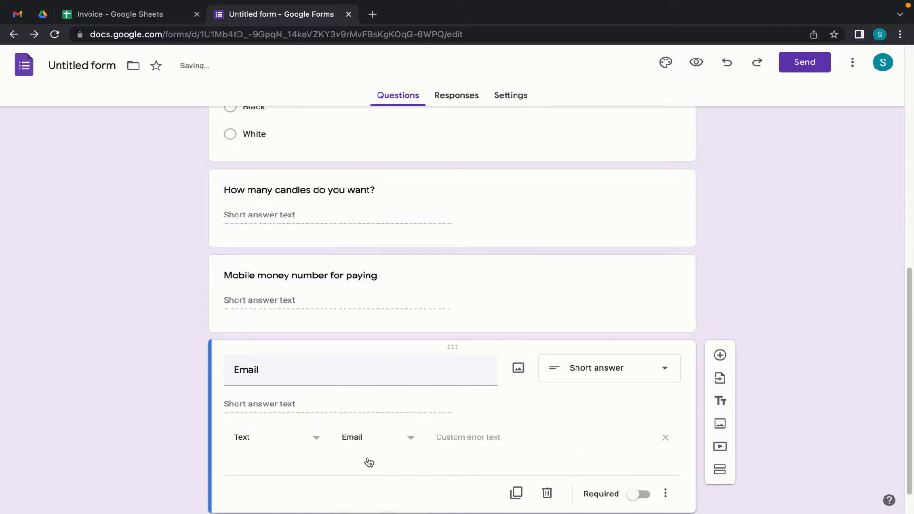
left_click(550, 437)
type("Plea")
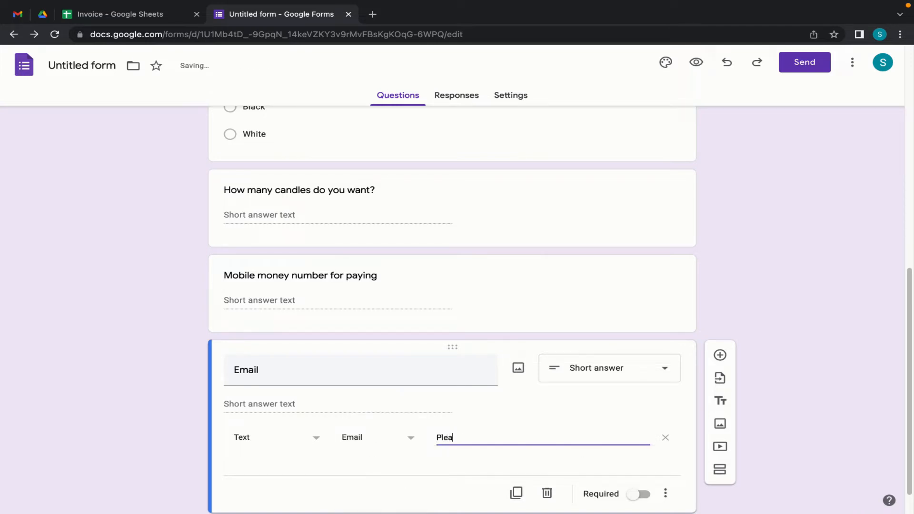
type("se enter a valid email")
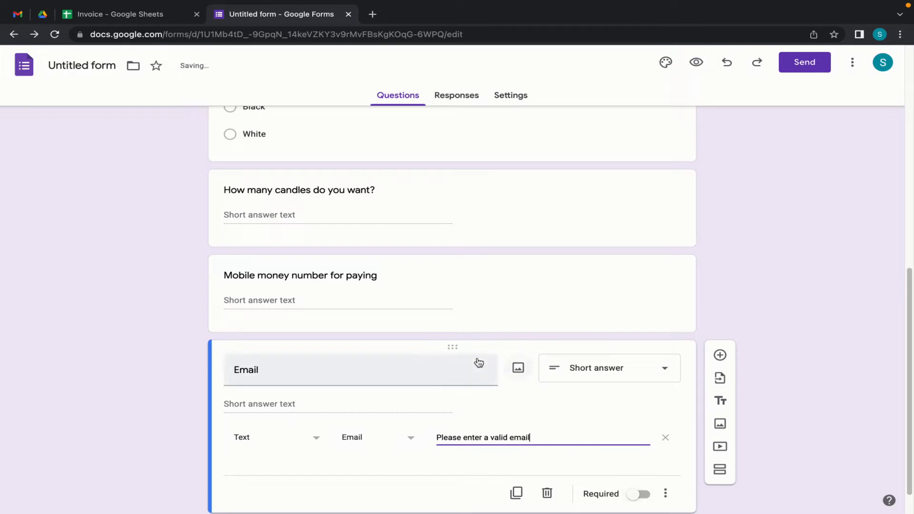
left_click_drag(454, 349, 380, 343)
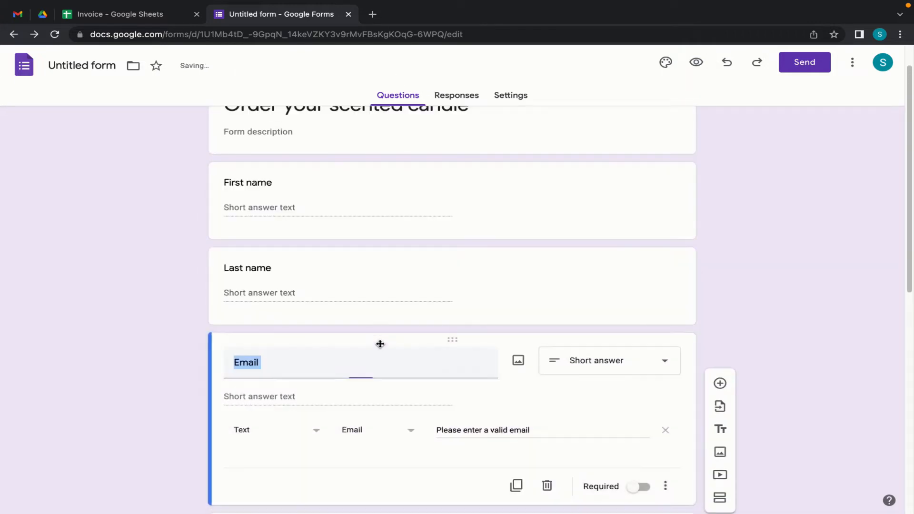
- Deselect the Email card and confirm it sits between Last name and Delivery Address
scroll(786, 277, "down", 4)
left_click(331, 310)
scroll(332, 381, "down", 6)
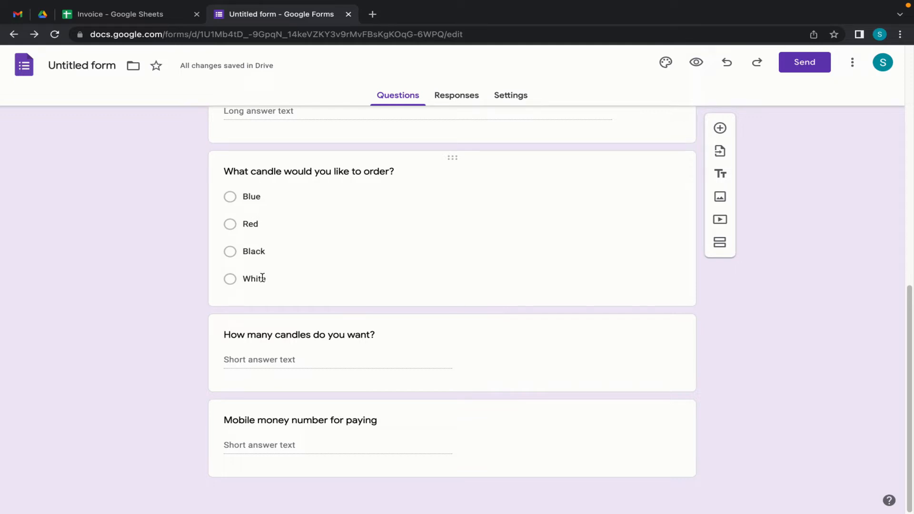
left_click(262, 359)
scroll(419, 397, "up", 10)
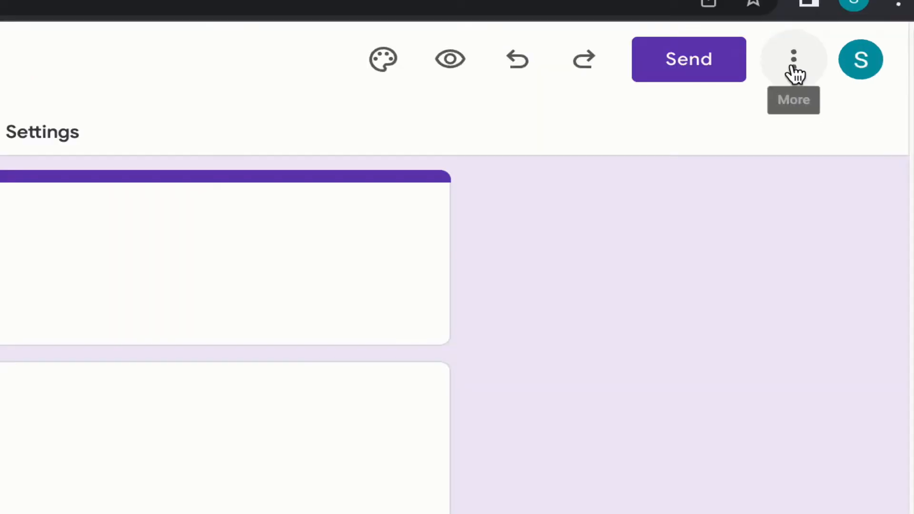
- Open the form's pre-filled link view and enter a sample mobile money number
left_click(853, 64)
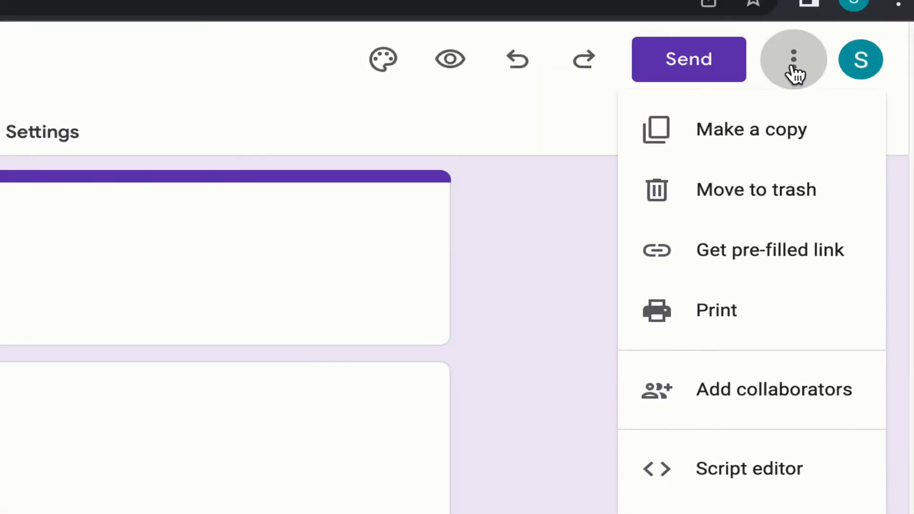
left_click(747, 257)
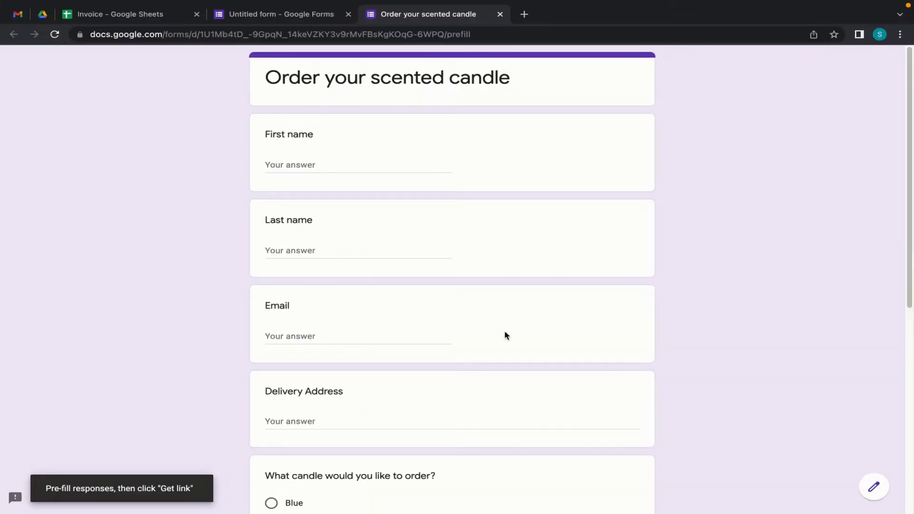
scroll(505, 336, "down", 8)
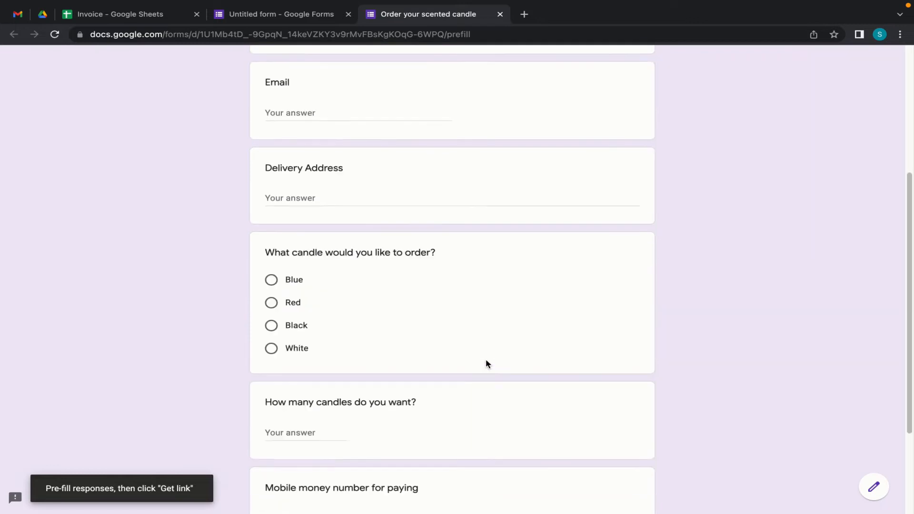
left_click(280, 378)
type("256772")
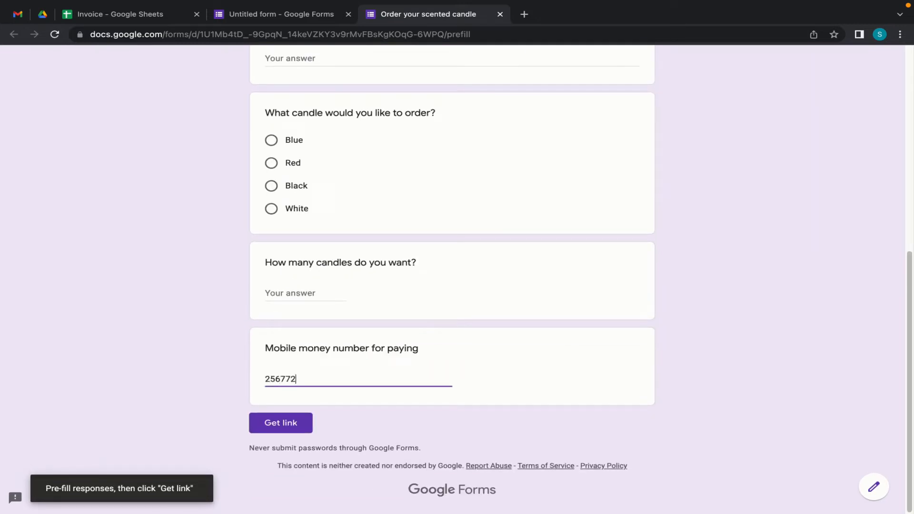
type("123456")
- Generate the pre-filled link, copy it, and open a new browser tab
scroll(401, 367, "up", 8)
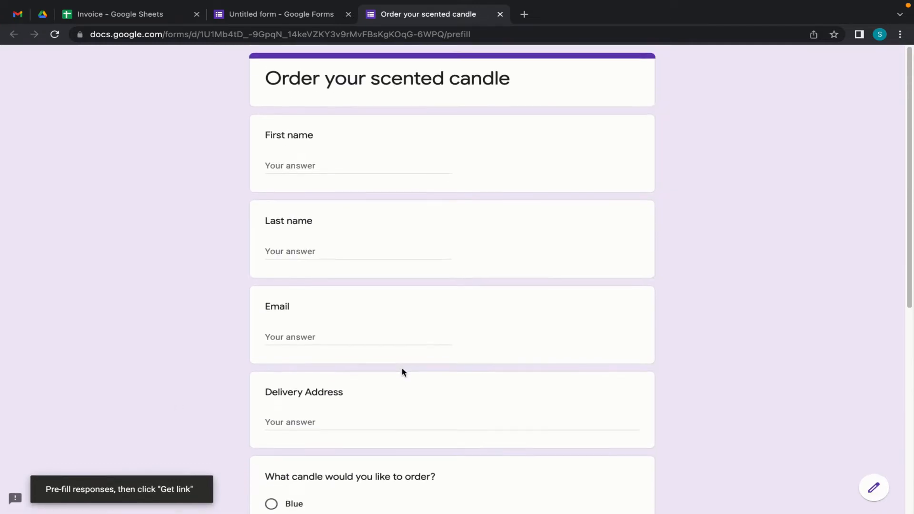
scroll(401, 367, "down", 6)
scroll(402, 372, "up", 7)
scroll(403, 372, "down", 5)
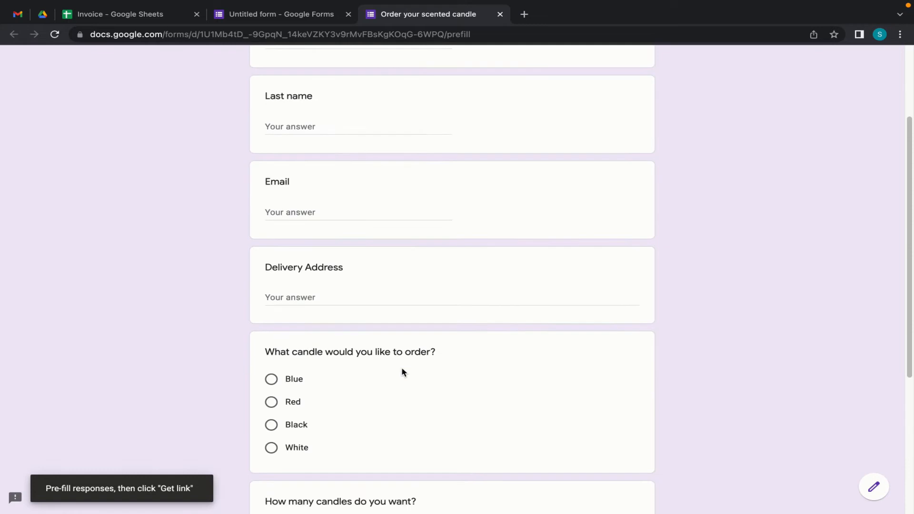
scroll(378, 351, "down", 3)
scroll(377, 351, "up", 7)
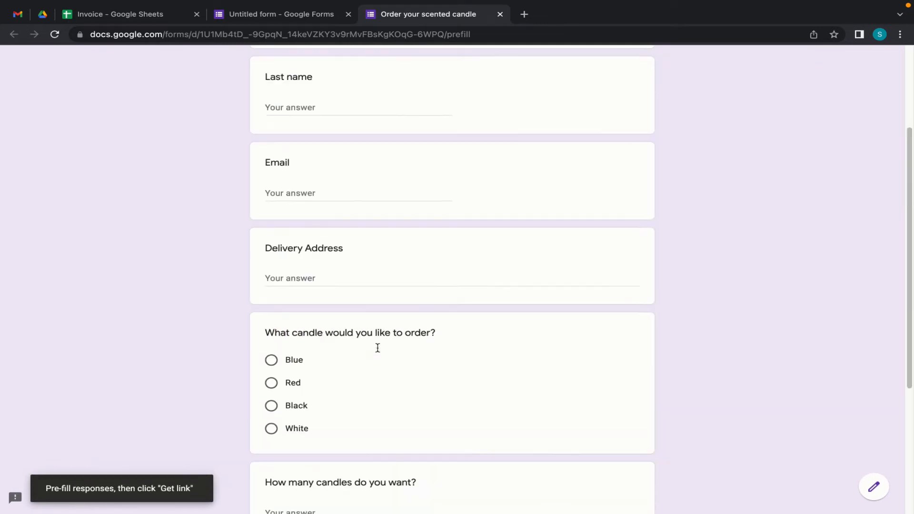
scroll(374, 316, "down", 1)
scroll(374, 316, "down", 6)
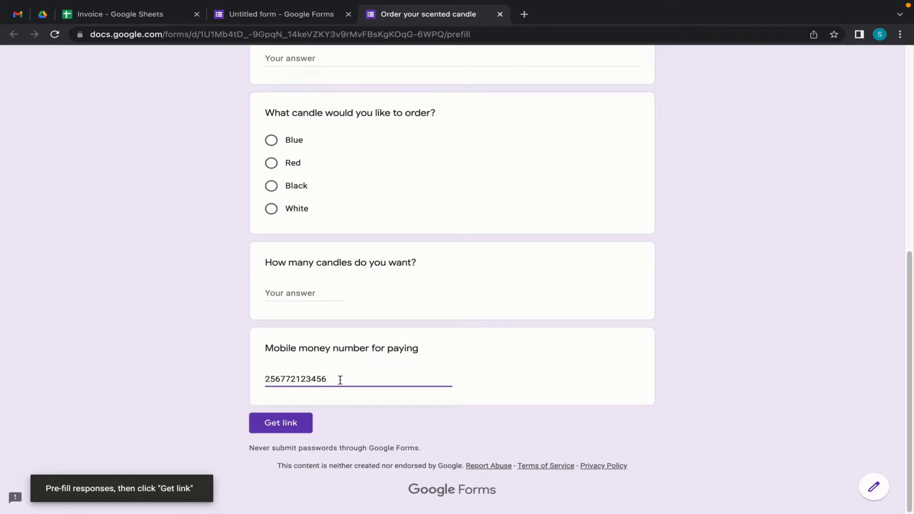
left_click(282, 424)
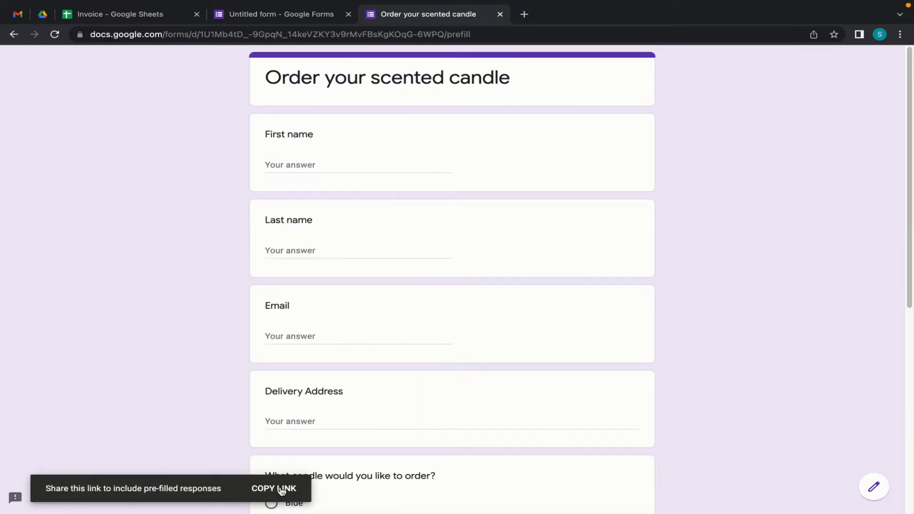
left_click(281, 490)
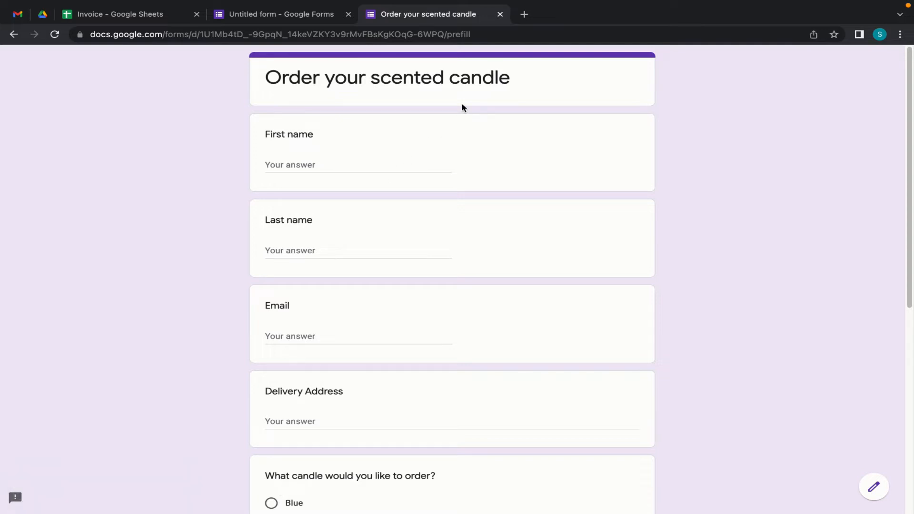
key("ctrl+t")
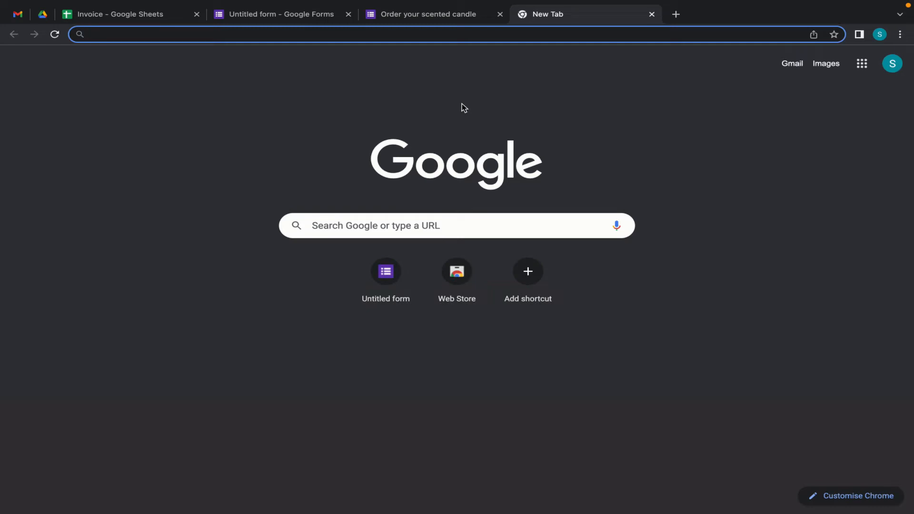
- Load the copied pre-filled link and review the live order form
key("ctrl+v")
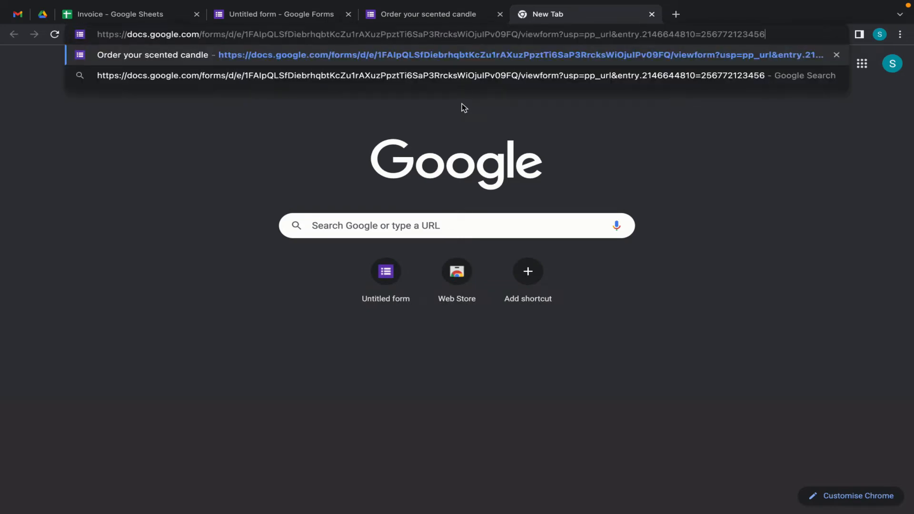
key("Return")
scroll(377, 357, "down", 1)
scroll(378, 356, "down", 7)
scroll(377, 355, "up", 9)
scroll(378, 355, "down", 8)
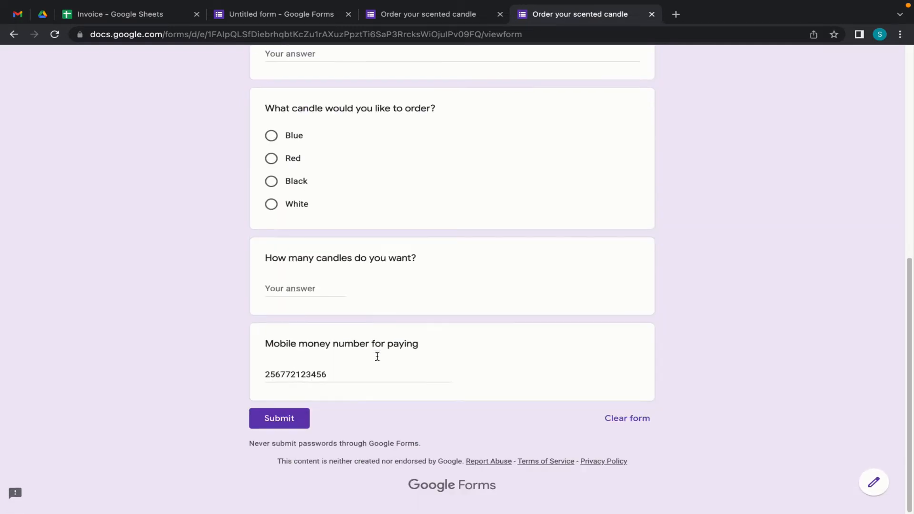
scroll(377, 356, "up", 8)
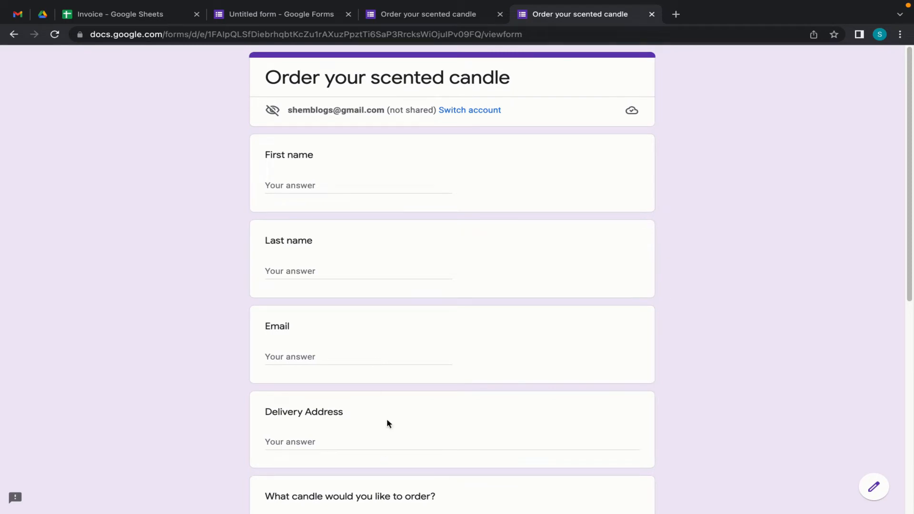
- Close the leftover prefill preview tab and go back to the form editor
left_click(298, 16)
key("ctrl+Tab")
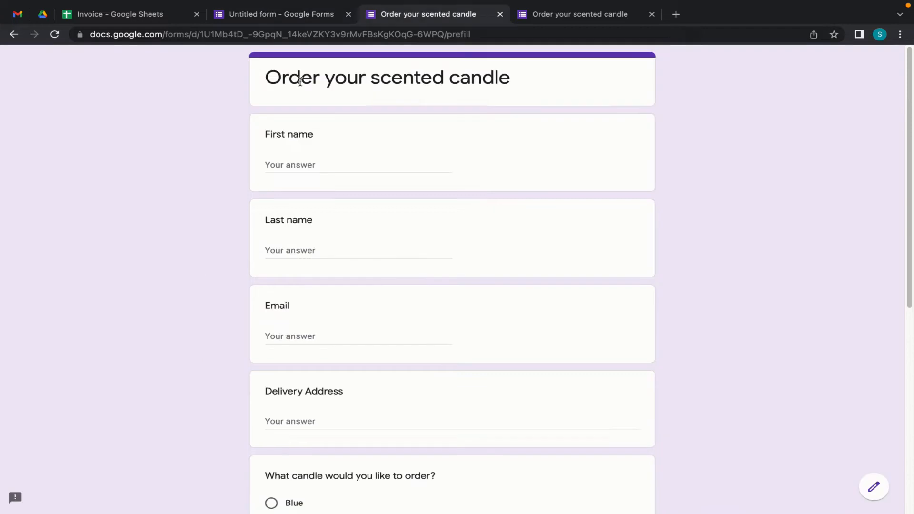
left_click(500, 15)
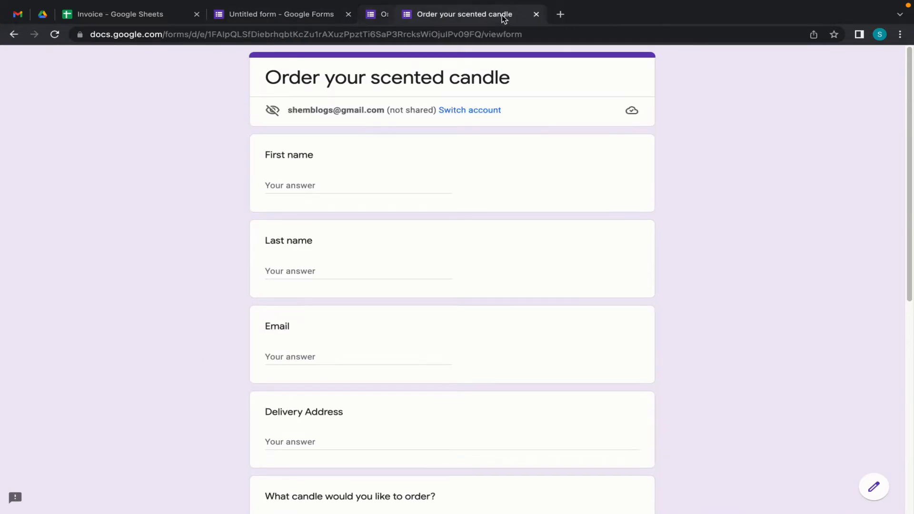
left_click(261, 21)
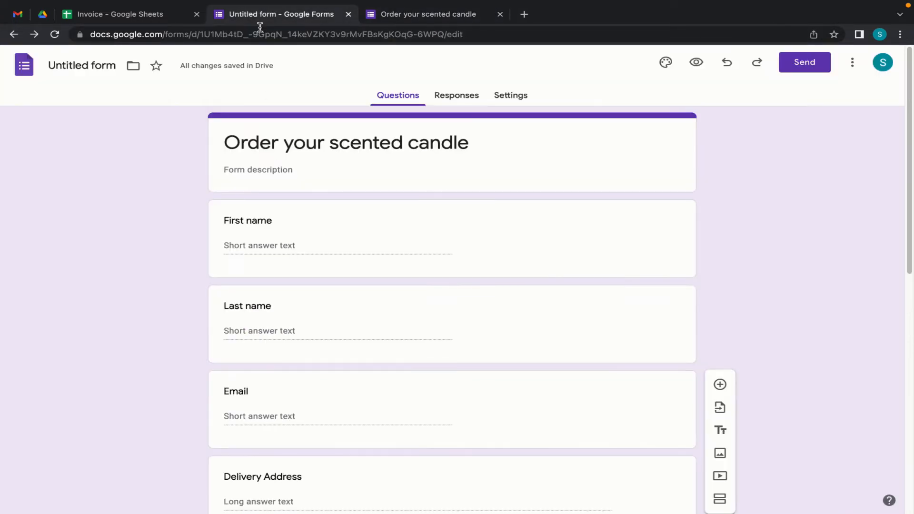
- Link the form's responses to a new spreadsheet named 'Order Candles'
left_click(283, 142)
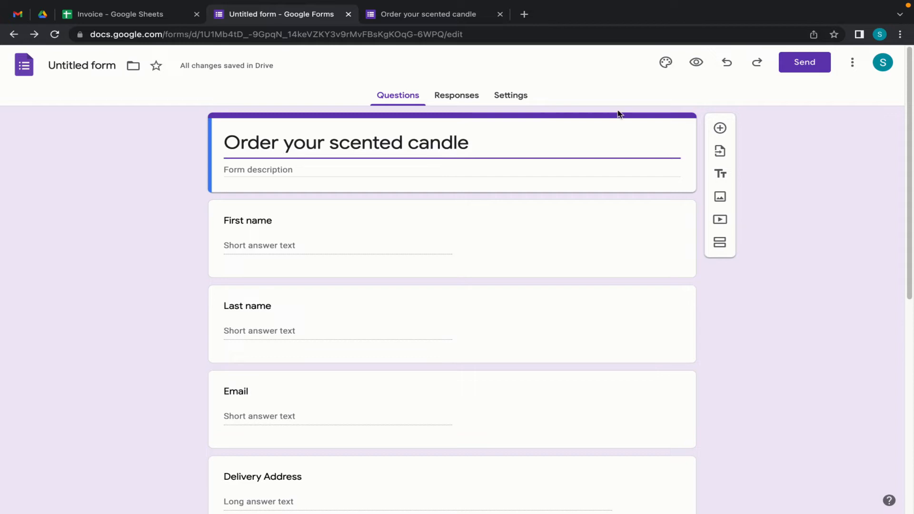
left_click(453, 97)
left_click(653, 130)
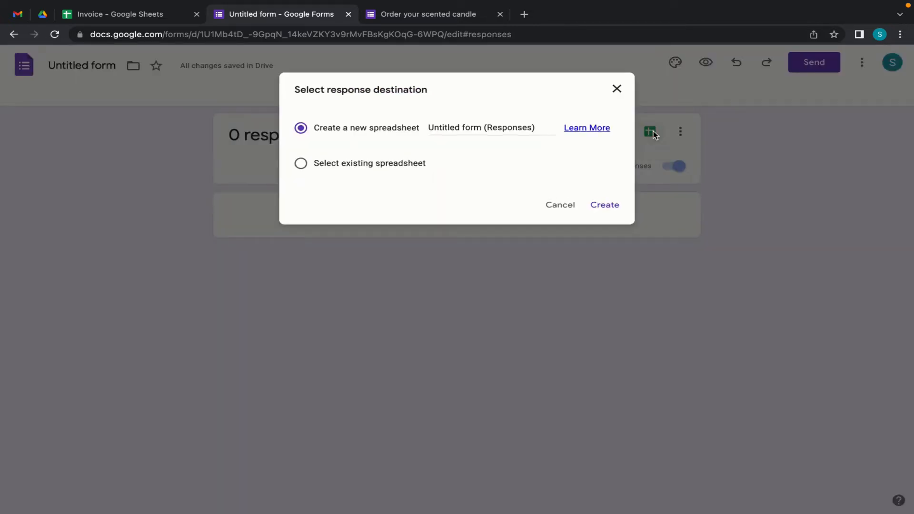
left_click(480, 128)
triple_click(479, 127)
type("Order Candles")
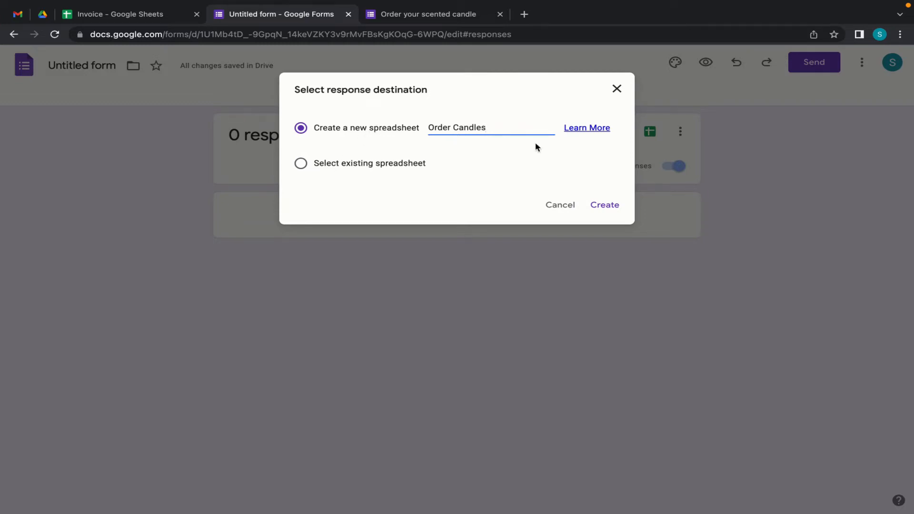
left_click(605, 205)
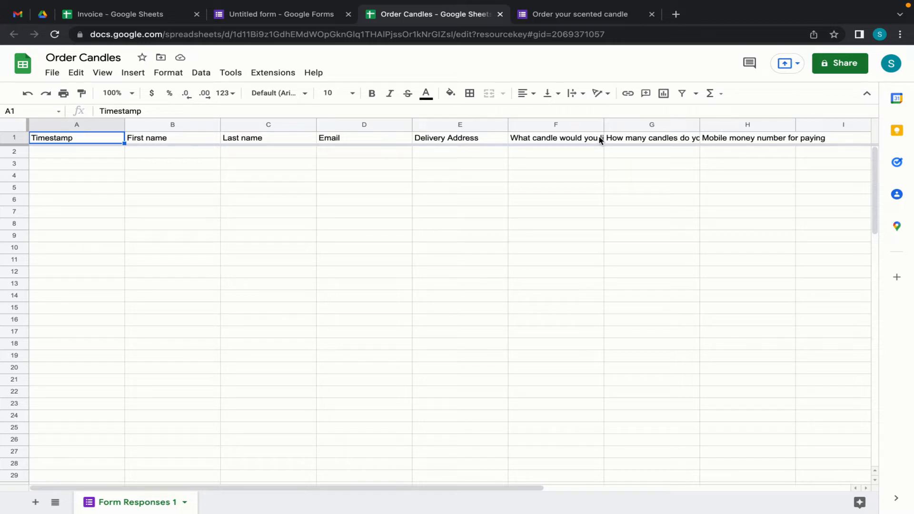
- Return from the new Form Responses 1 sheet to the form's responses page
left_click(265, 18)
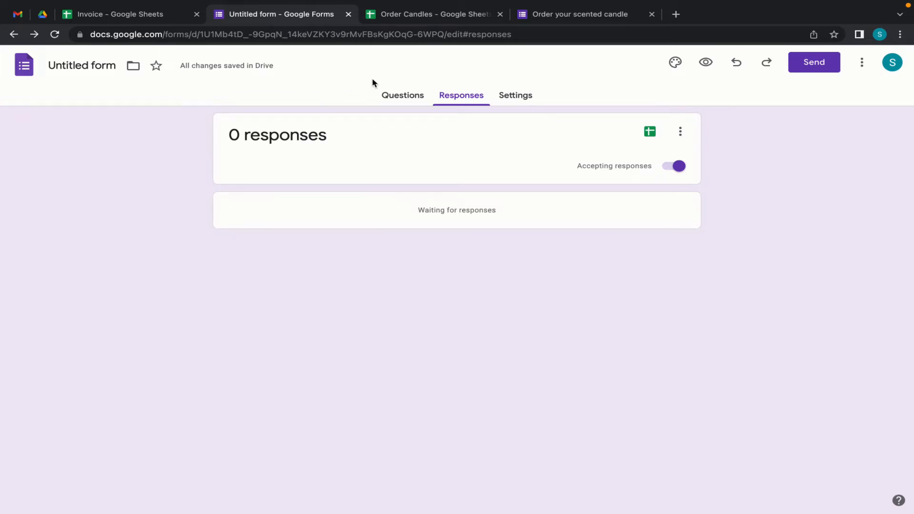
- In the live form, enter the test customer's first name, last name and e-mail
left_click(564, 15)
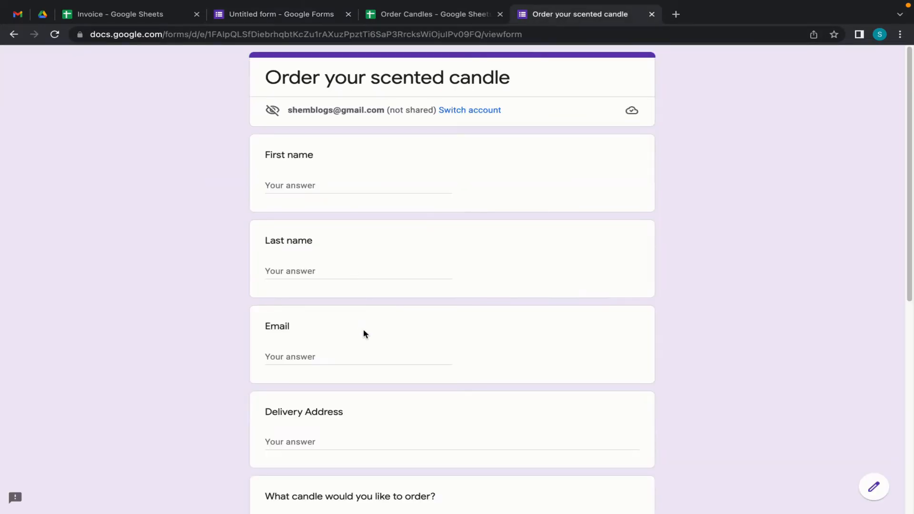
scroll(364, 332, "down", 8)
scroll(363, 339, "up", 8)
left_click(320, 189)
type("Jane")
key("Tab")
type("Do")
key("Tab")
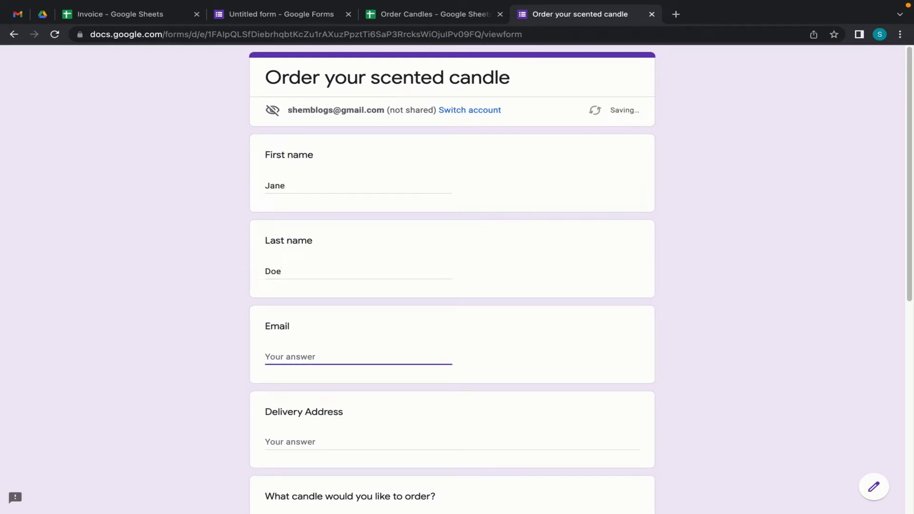
- Enter the customer's delivery address, choose Blue, quantity 5, and submit the order
left_click(307, 432)
scroll(300, 414, "down", 2)
left_click(305, 347)
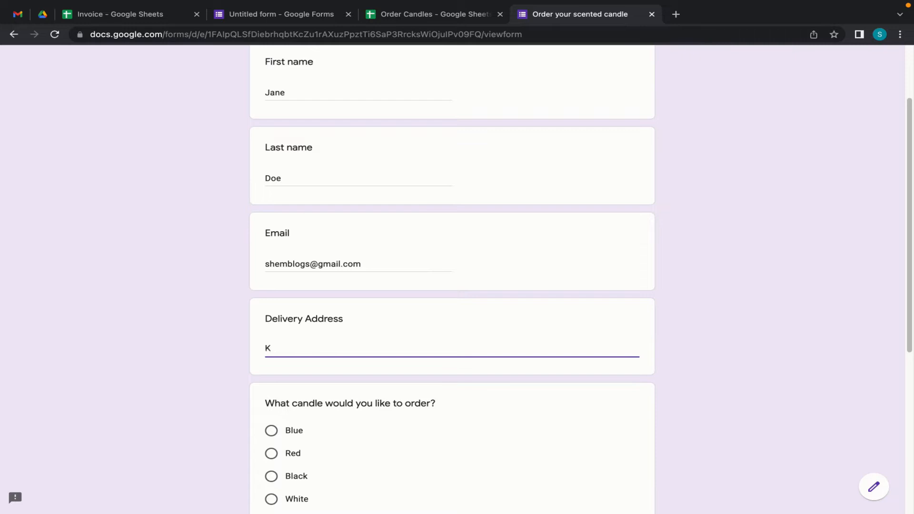
type("isas")
key("BackSpace")
key("BackSpace")
key("BackSpace")
type("Kololo")
scroll(400, 448, "down", 3)
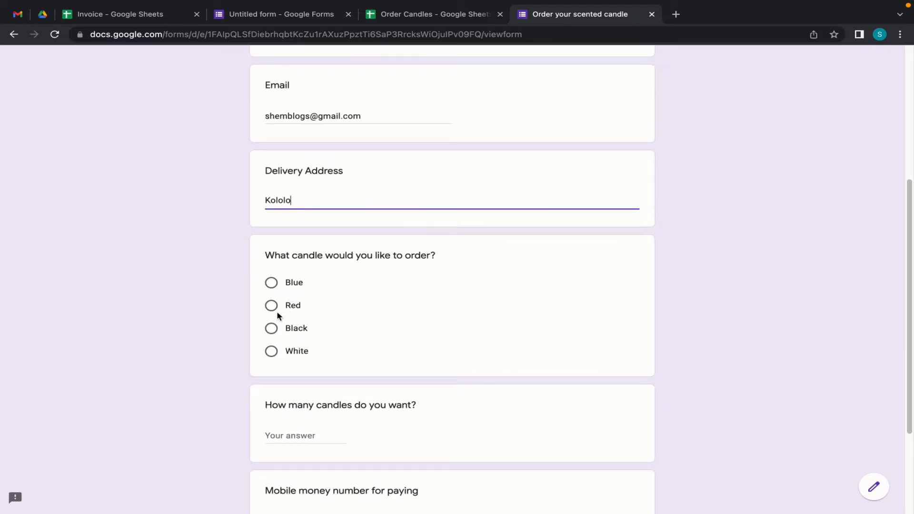
left_click(271, 283)
scroll(314, 379, "down", 3)
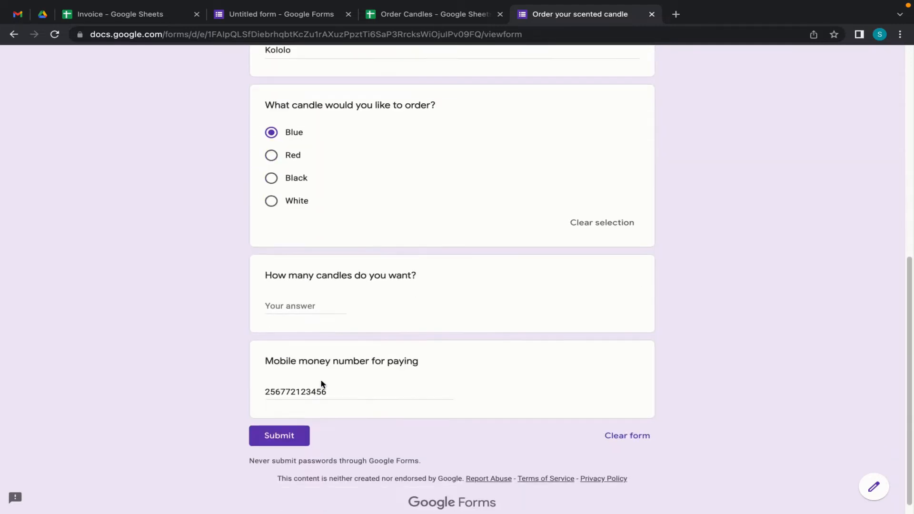
left_click(297, 293)
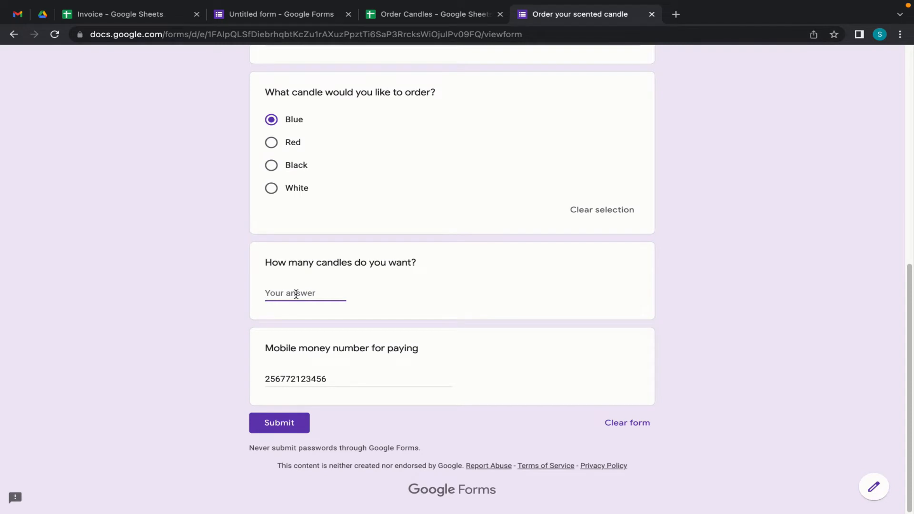
type("5")
scroll(388, 376, "up", 8)
scroll(388, 377, "down", 8)
left_click(286, 428)
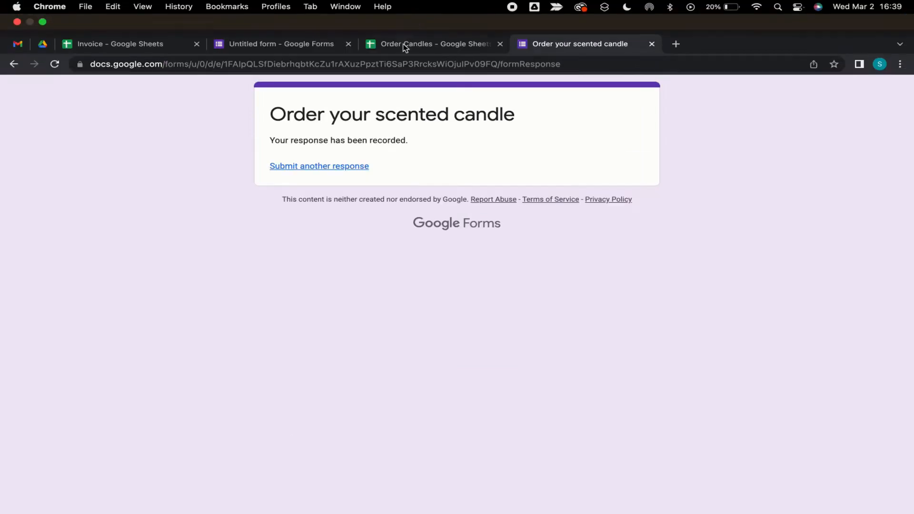
left_click(412, 46)
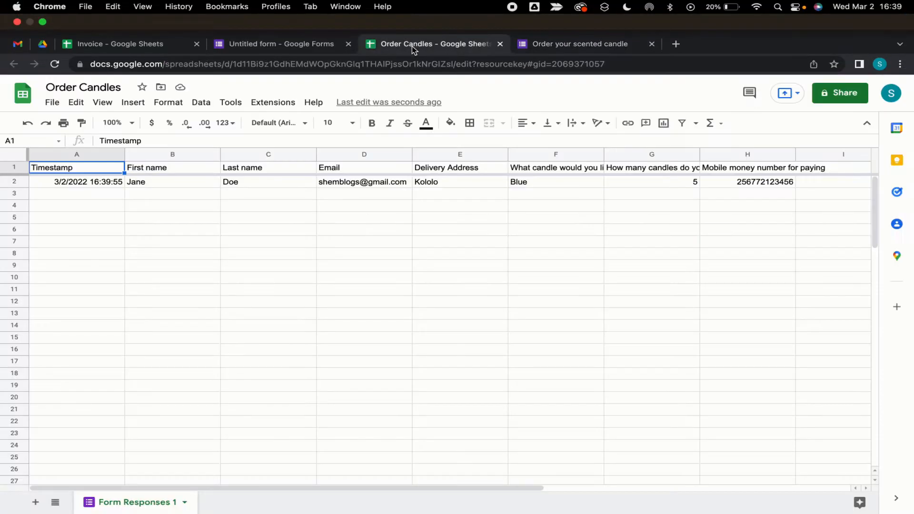
- Close the form editor tab, leaving the Order Candles spreadsheet open
left_click(278, 47)
left_click(348, 44)
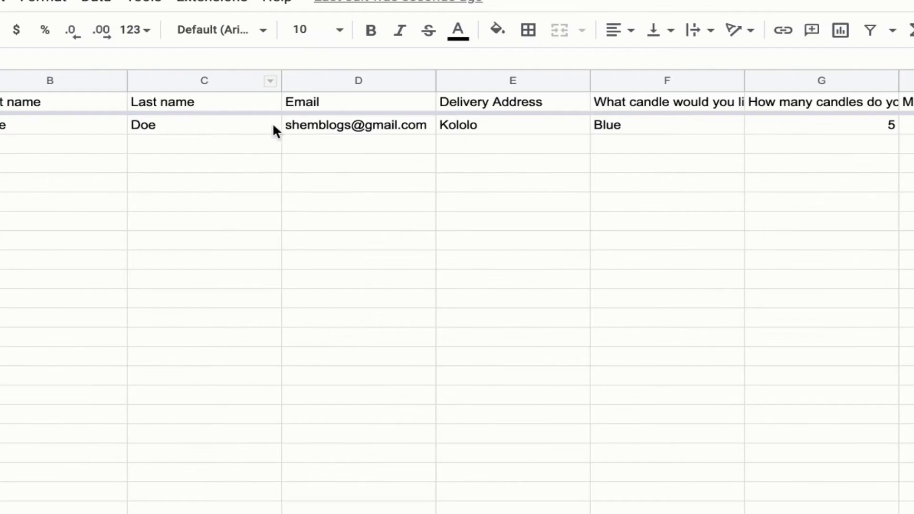
scroll(718, 131, "right", 5)
scroll(717, 131, "left", 5)
scroll(638, 171, "right", 4)
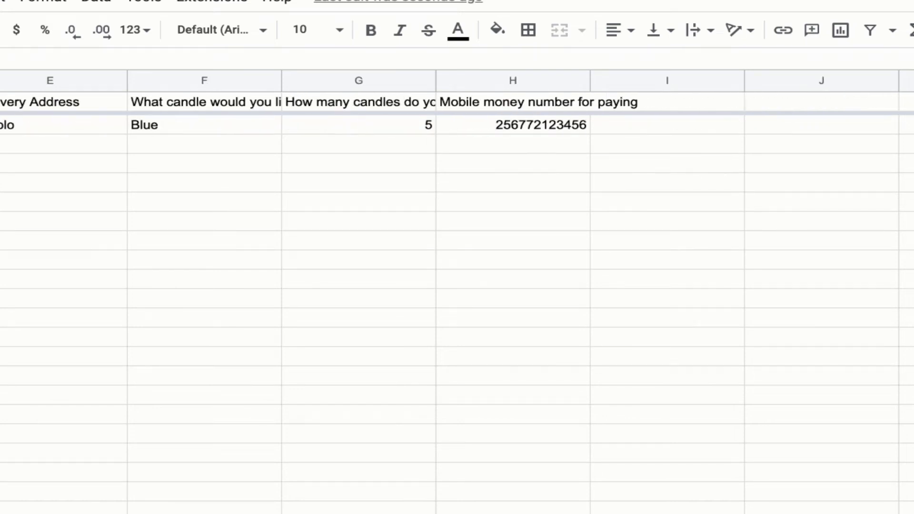
- Add 'Unit price' in I1 and 'Total amount' in J1, then add a blank sheet
left_click(648, 99)
type("Price")
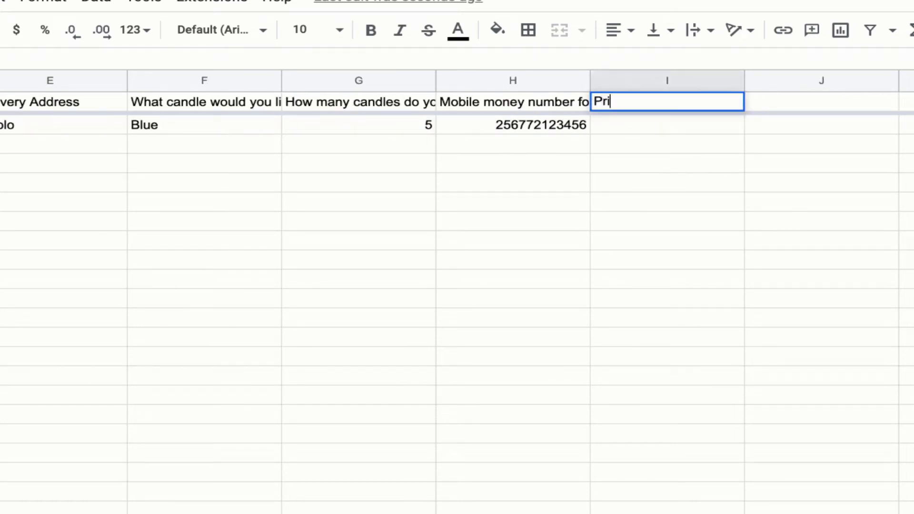
key("BackSpace")
key("BackSpace")
key("BackSpace")
key("BackSpace")
key("BackSpace")
type("Unit price")
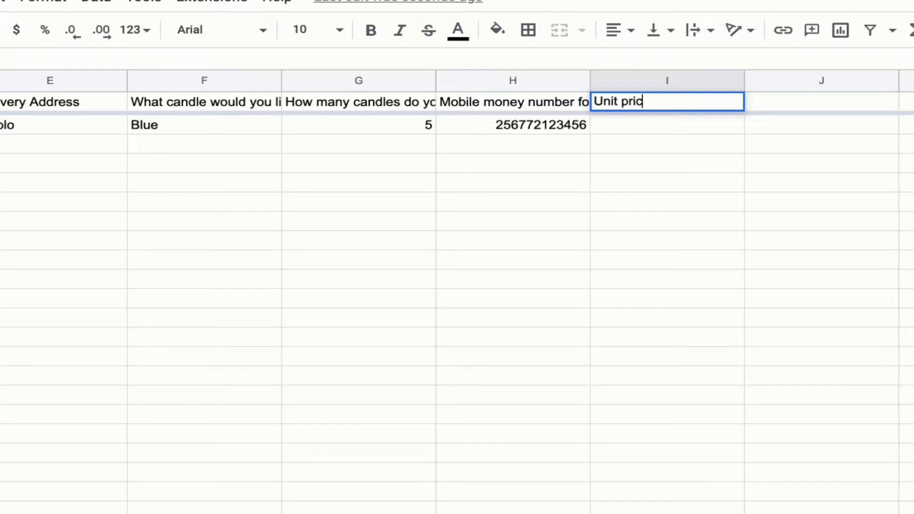
key("Tab")
type("Total amoun")
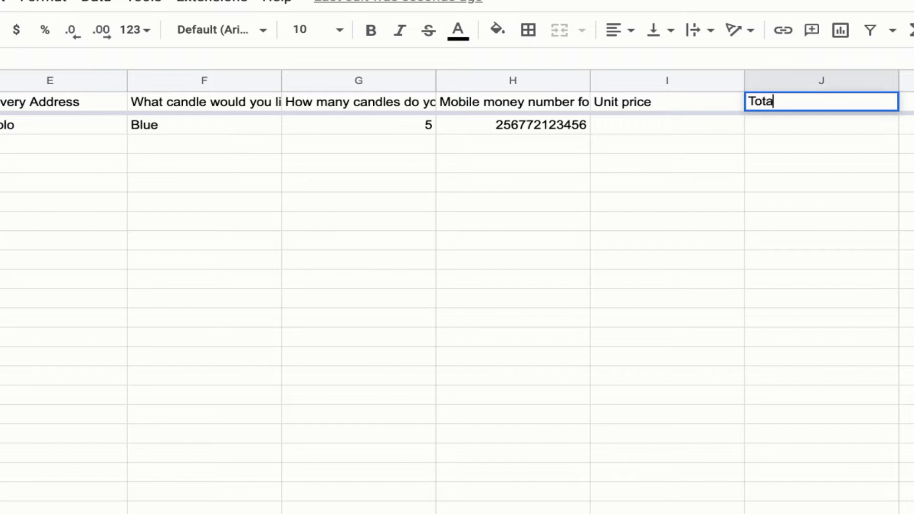
type("t")
key("Return")
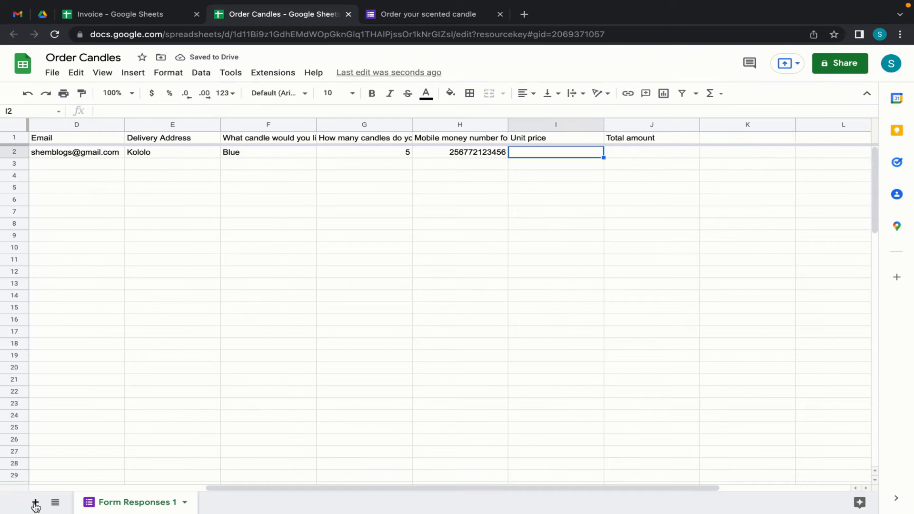
left_click(36, 504)
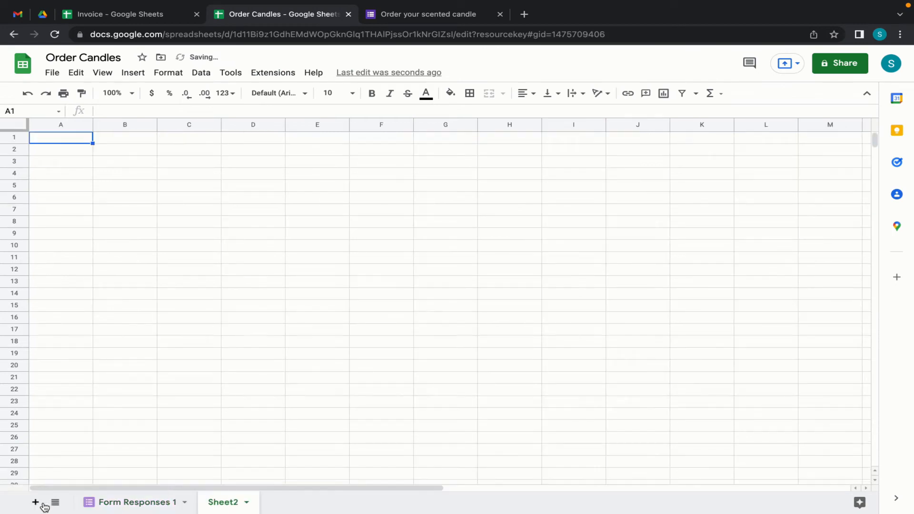
- Rename the new sheet 'Prices' and add headers Item and Price
double_click(223, 503)
type("Prices")
key("Return")
type("Item")
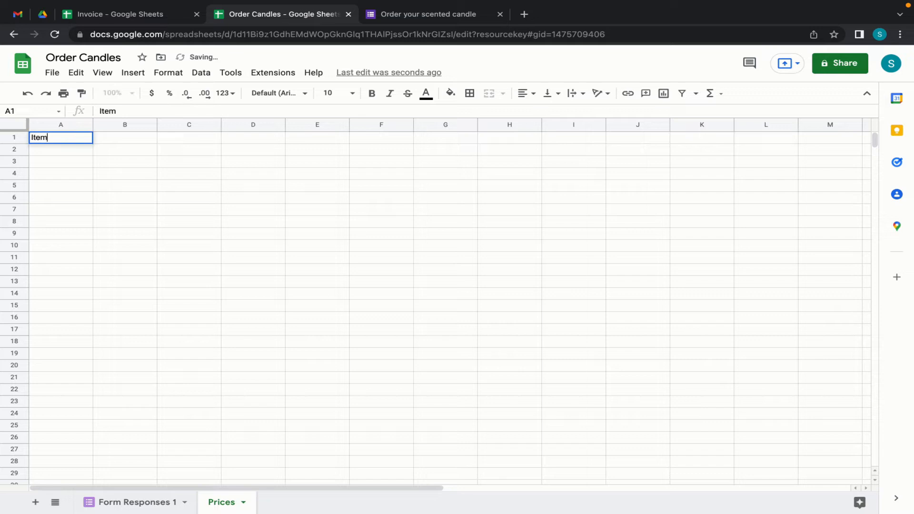
key("Tab")
type("Price")
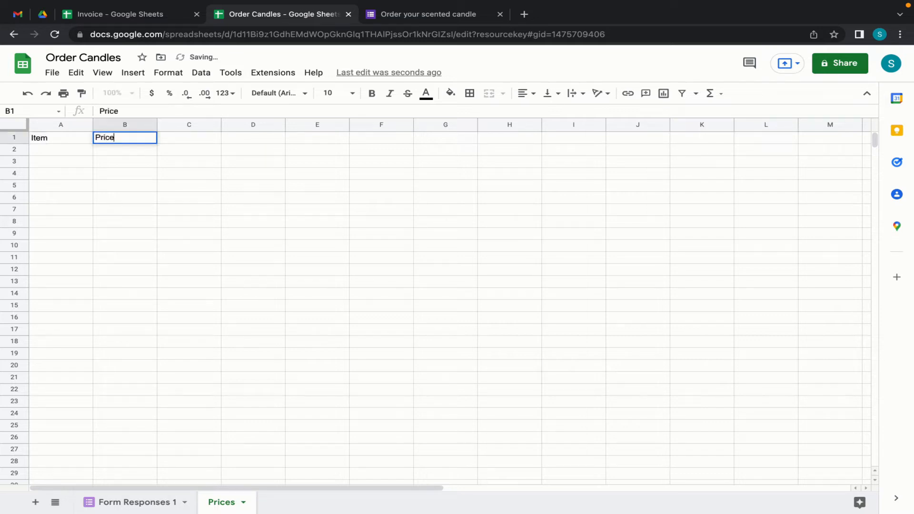
key("Return")
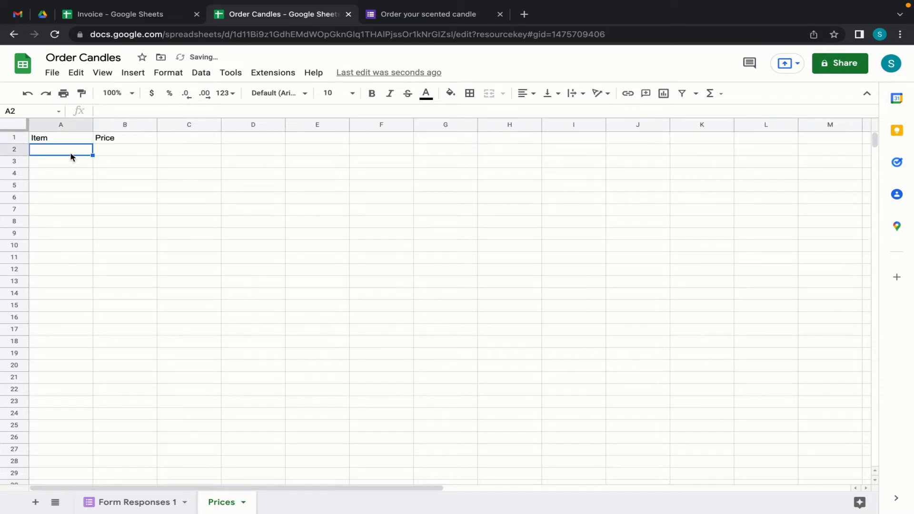
- Start another blank response in the live order form, then return to the spreadsheet
left_click(397, 17)
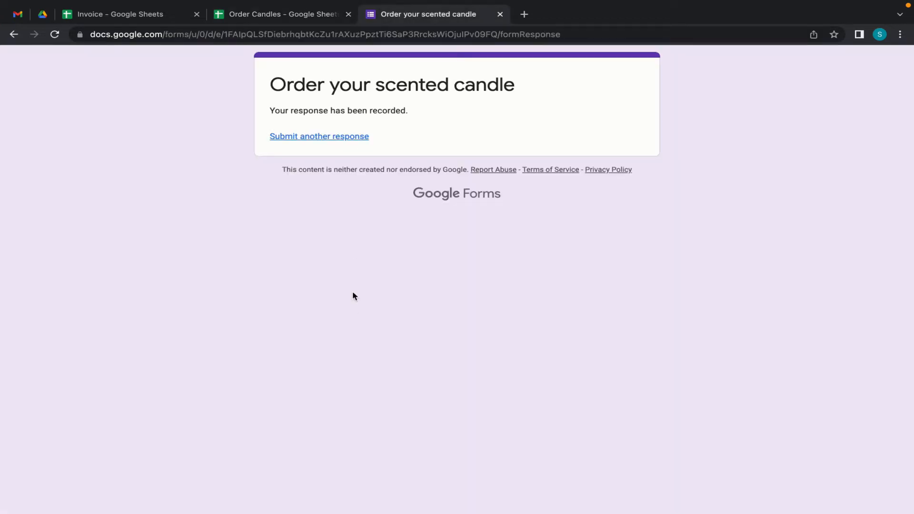
left_click(327, 138)
scroll(378, 445, "down", 8)
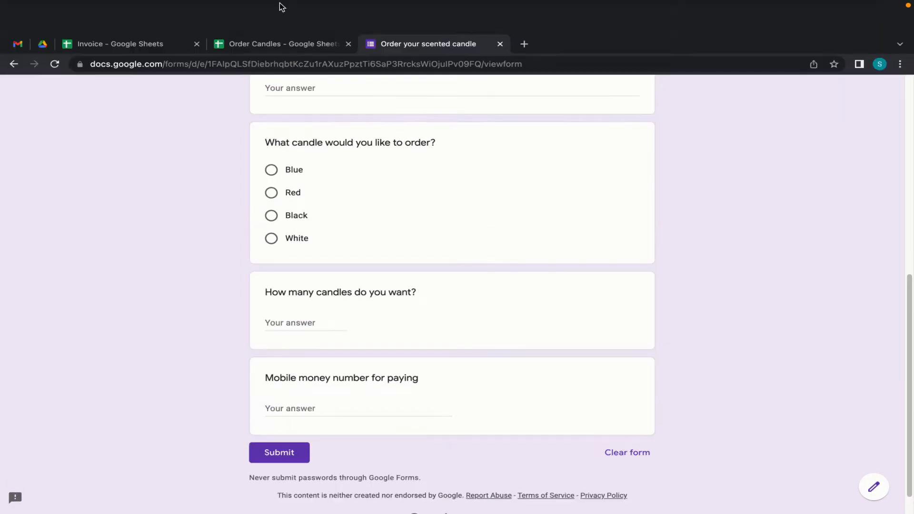
left_click(277, 47)
- Enter Blue, Red, Black and White in A2:A5 and zoom the sheet to 125%
type("Blue")
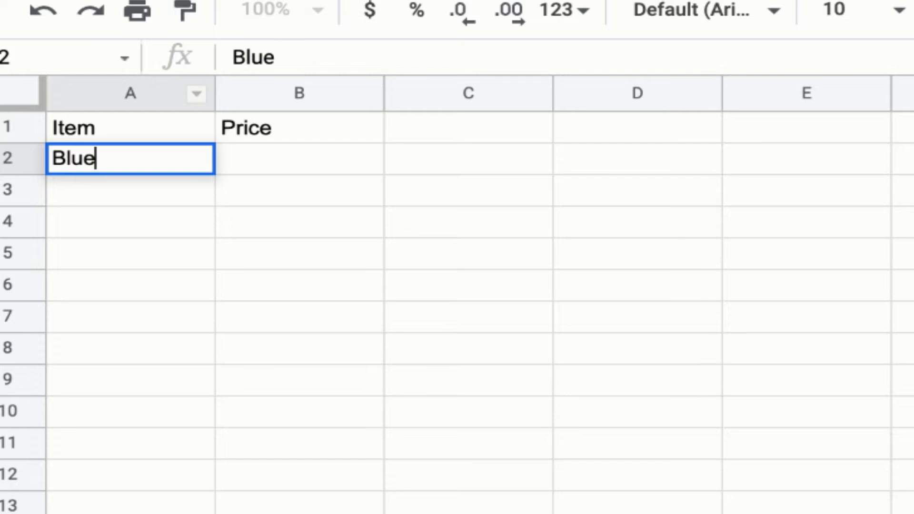
key("Return")
type("Red")
key("Return")
type("Black")
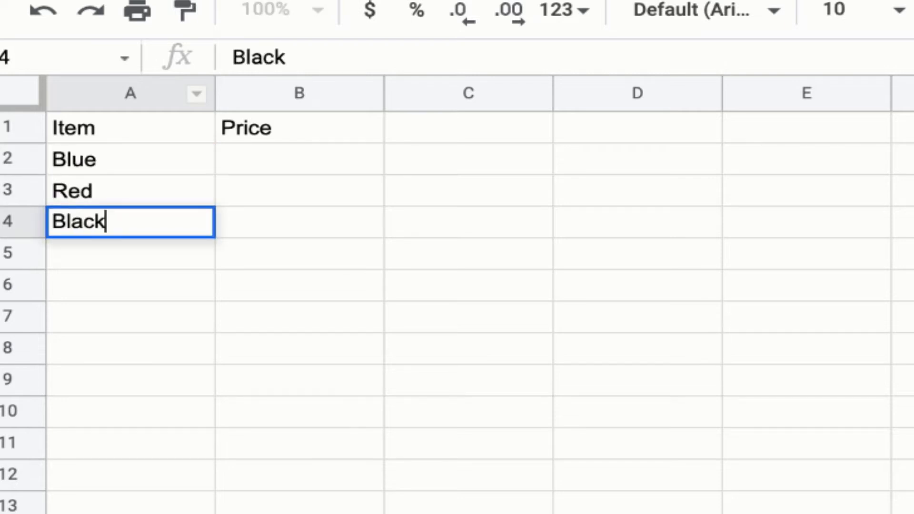
key("Return")
type("White")
key("Return")
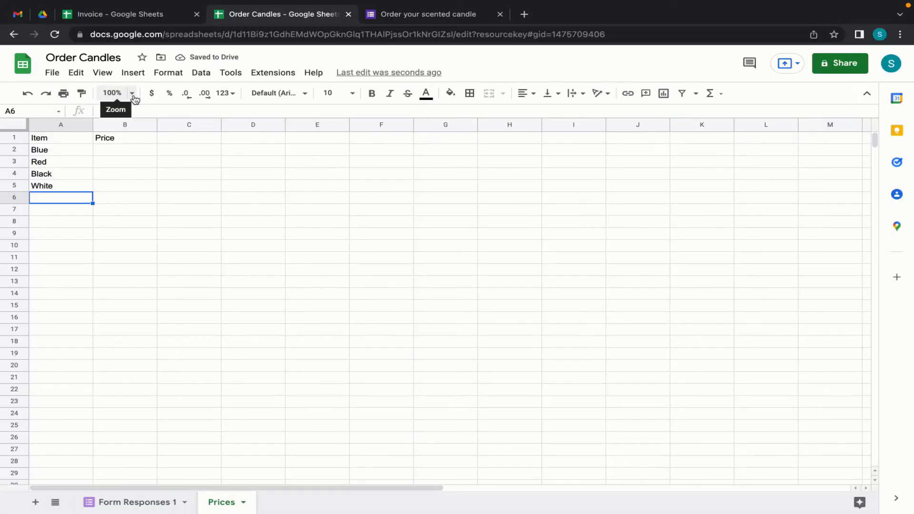
left_click(133, 94)
left_click(118, 187)
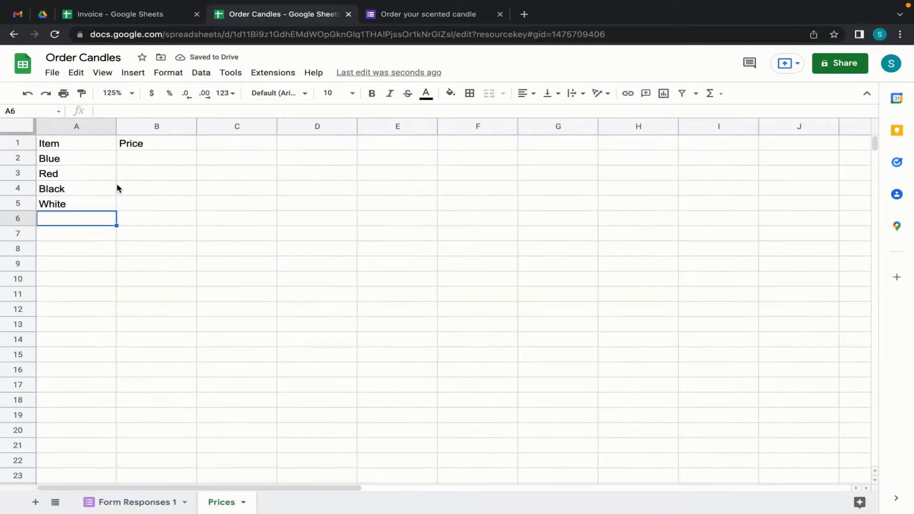
- Enter prices 50000, 60000, 34000 and 25000 for Blue, Red, Black and White in B2:B5
left_click(145, 163)
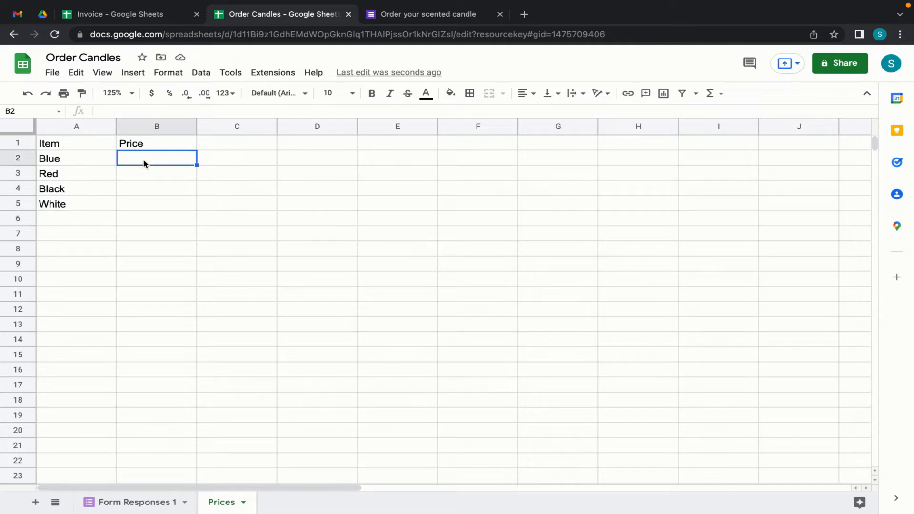
type("50000")
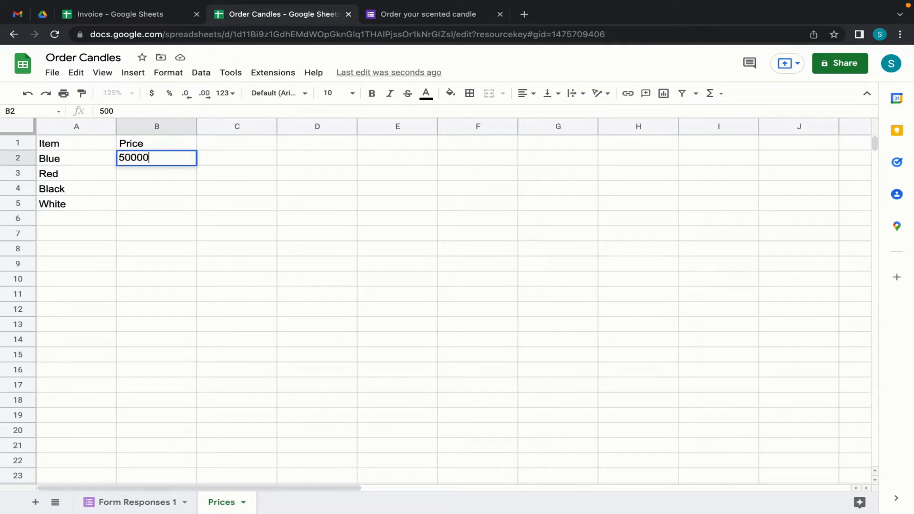
key("Return")
type("60000")
key("Return")
type("34000")
key("Return")
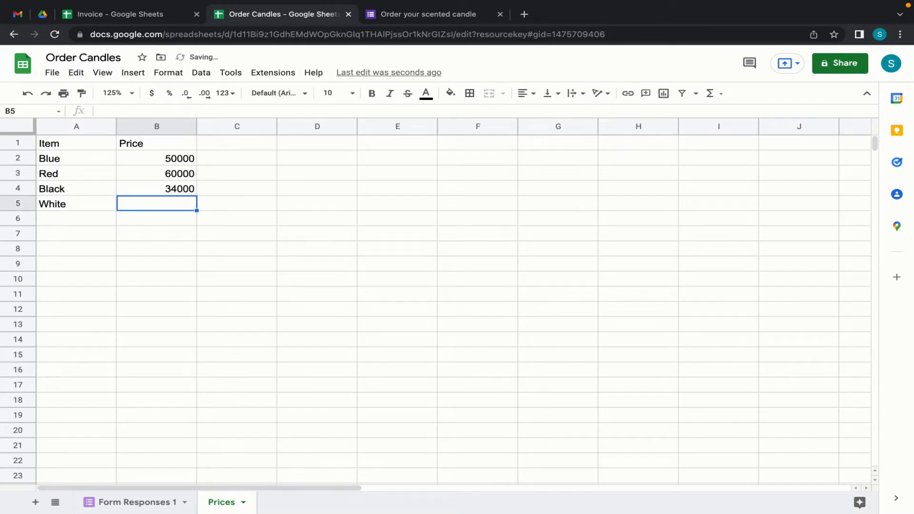
type("25000")
key("Return")
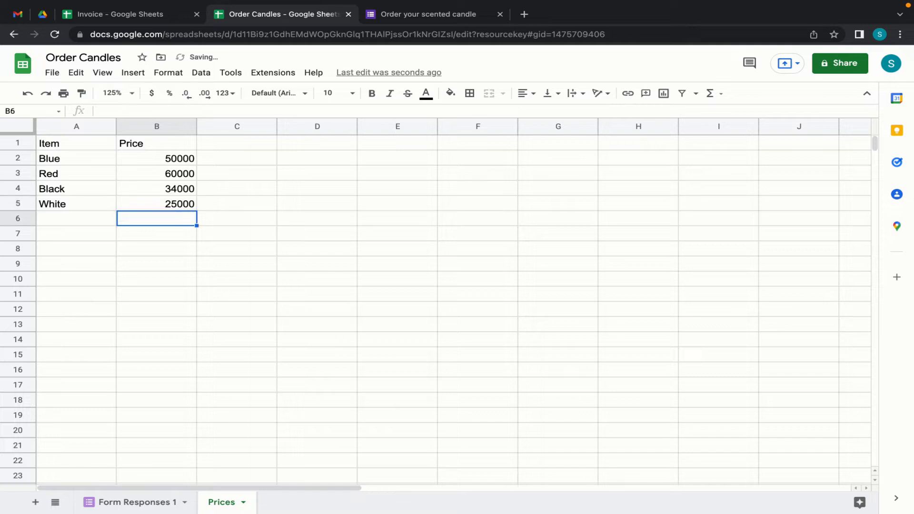
- Format B2:B5 as Ugandan Shilling currency, then return to Form Responses 1
left_click_drag(143, 157, 143, 204)
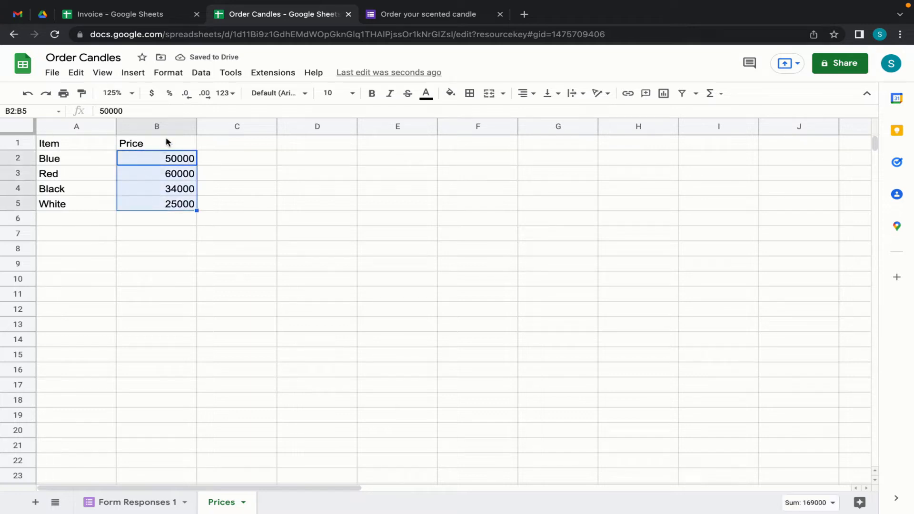
left_click(165, 73)
mouse_move(224, 122)
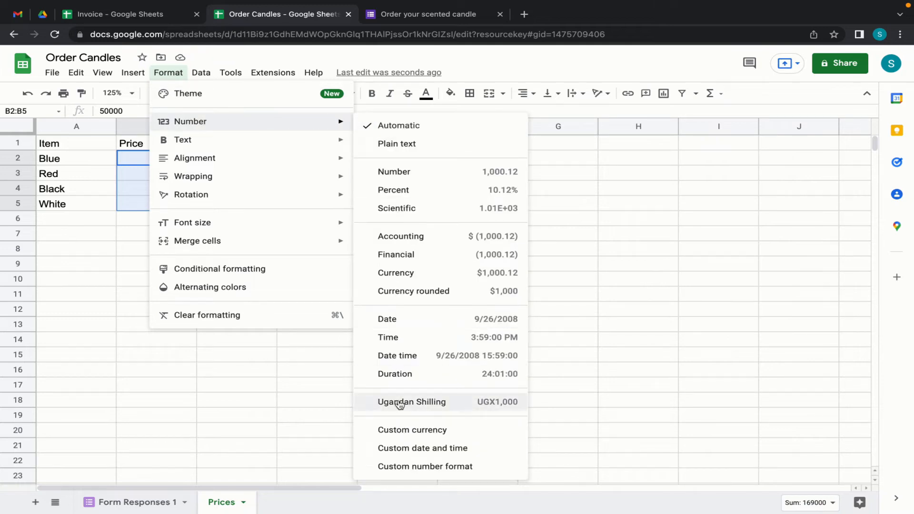
left_click(419, 405)
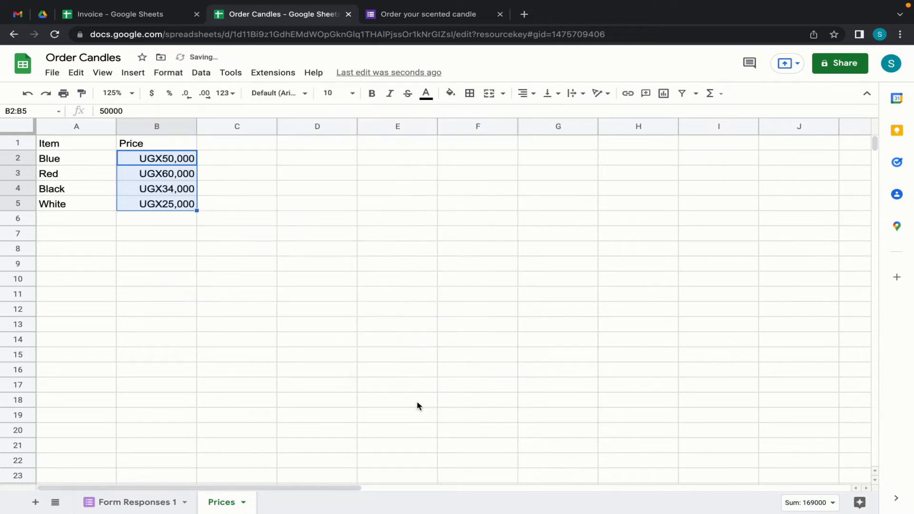
left_click(178, 279)
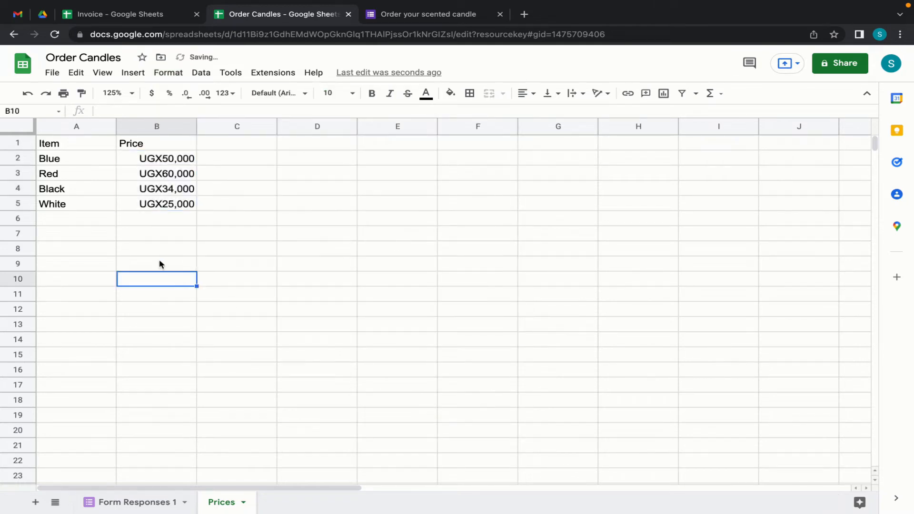
left_click(136, 507)
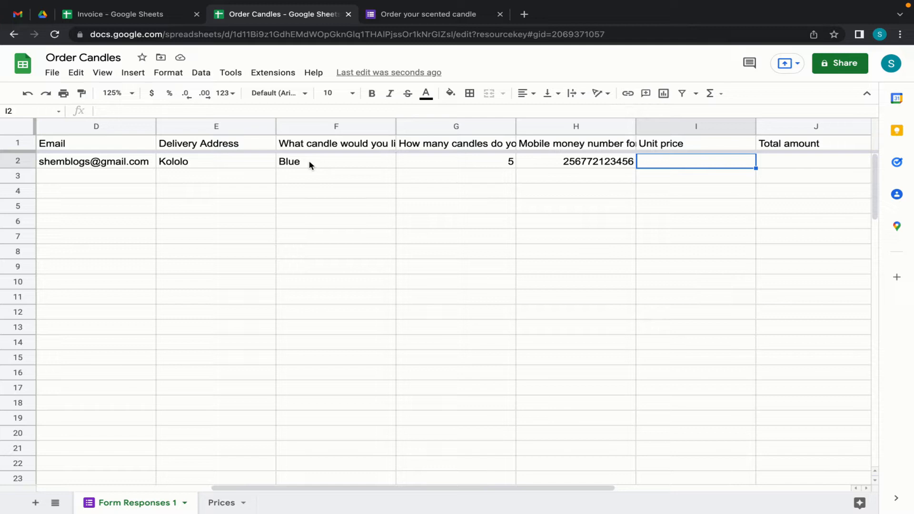
- Enter =VLOOKUP(F2,Prices!$A$1:$B$5,2) in I2 to look up the ordered candle's price
type("=vl")
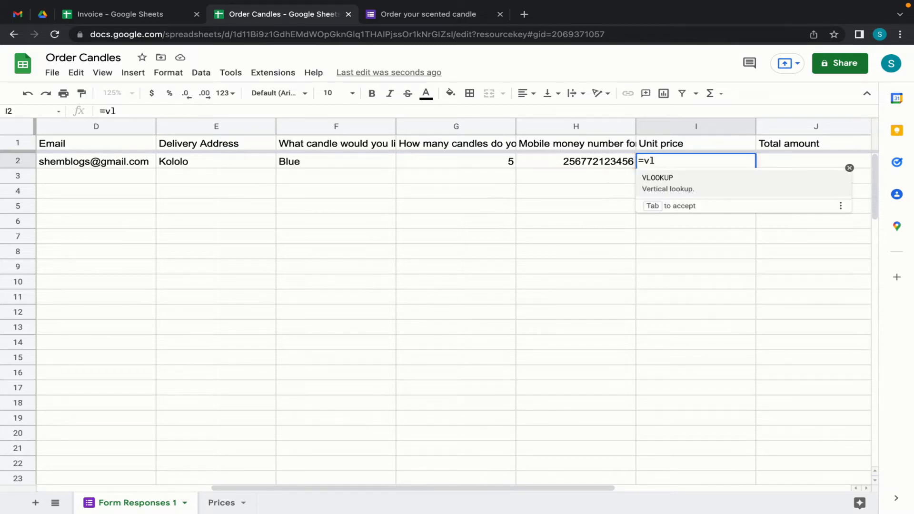
key("Tab")
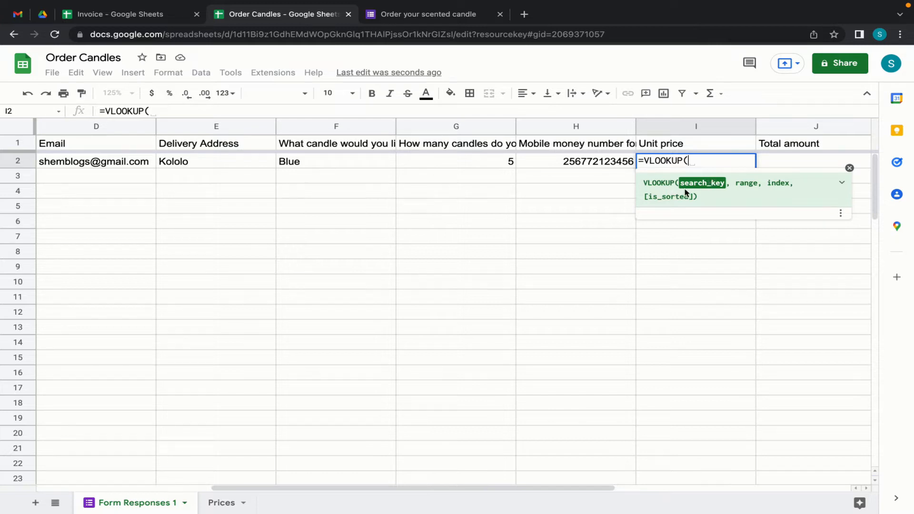
left_click(358, 164)
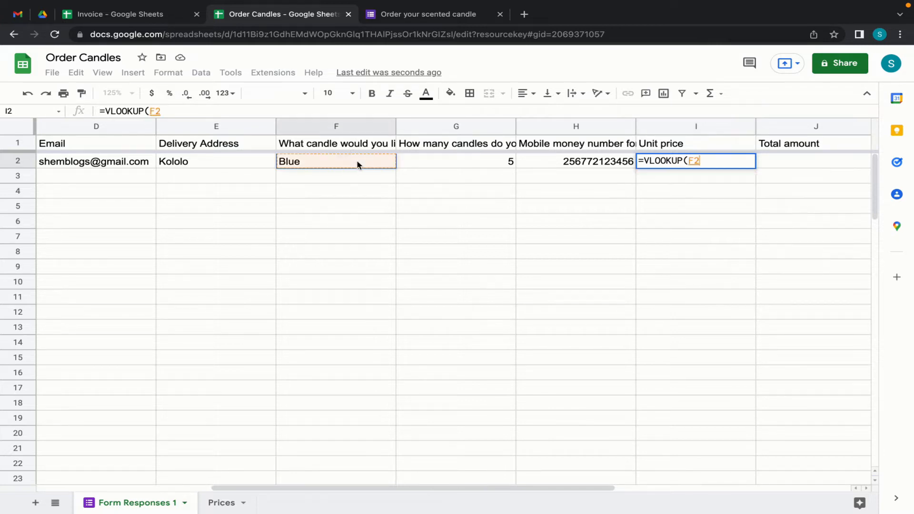
type(",")
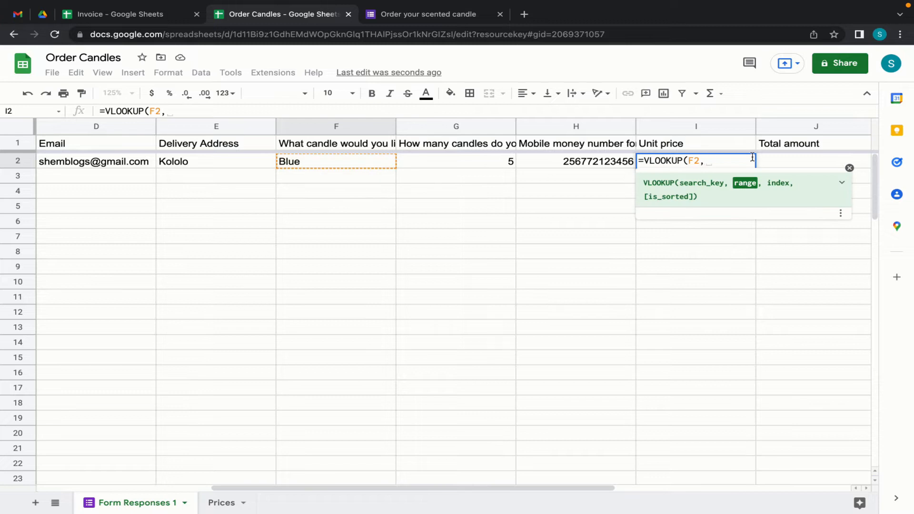
left_click(221, 502)
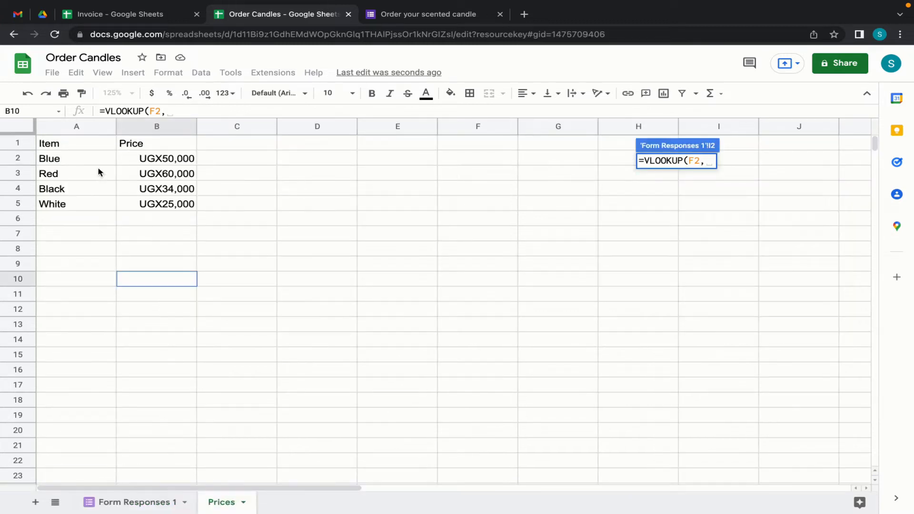
left_click(111, 149)
left_click_drag(111, 151, 136, 200)
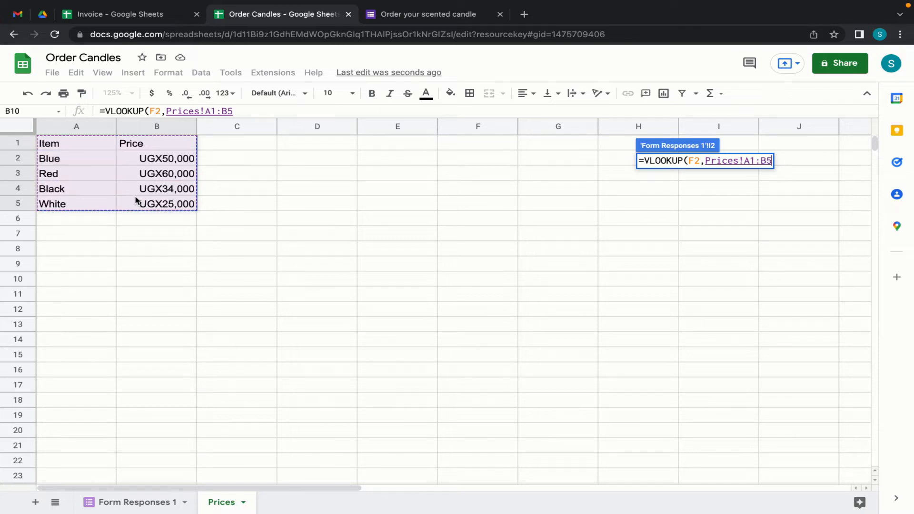
key("F4")
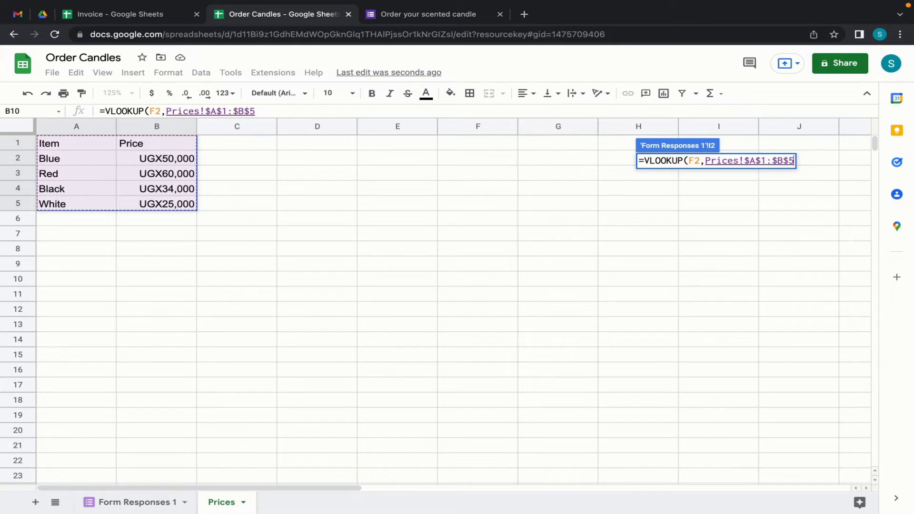
type(",")
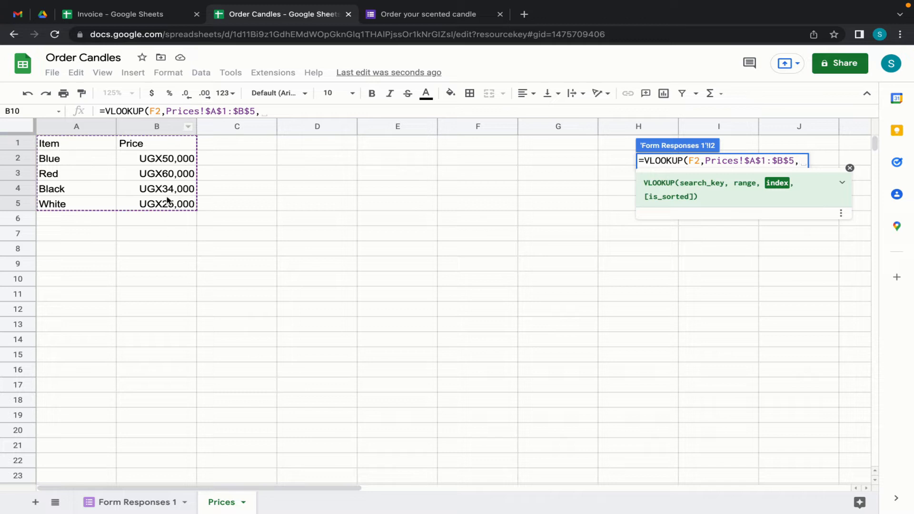
type("2")
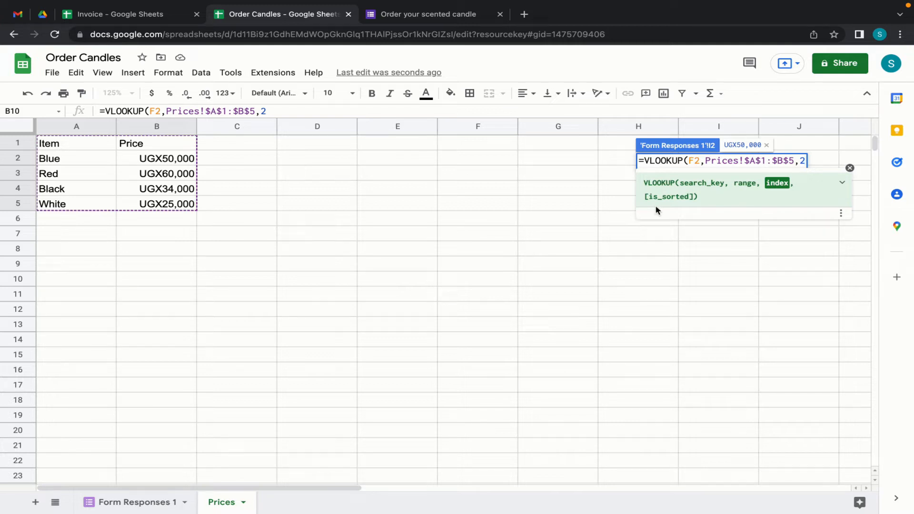
type(")")
key("Return")
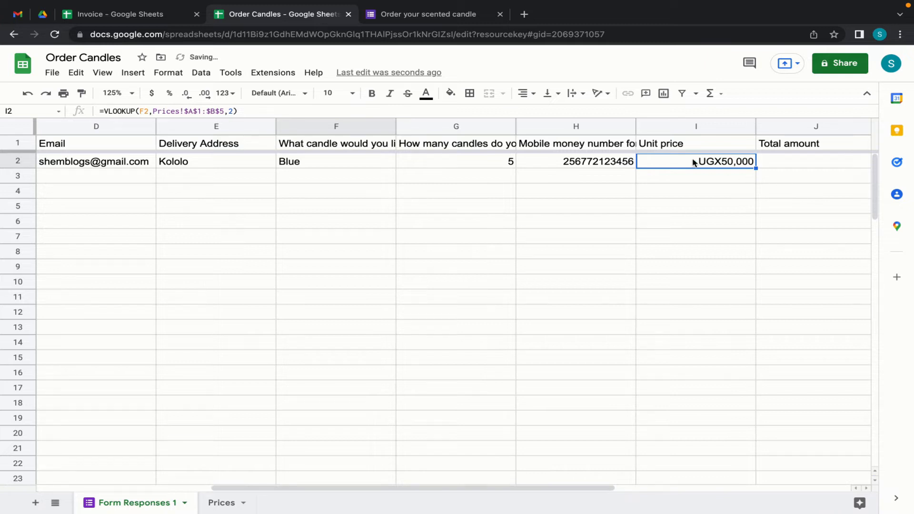
- Compare the result with the Prices sheet, then return to Form Responses 1 and select J2
left_click(221, 505)
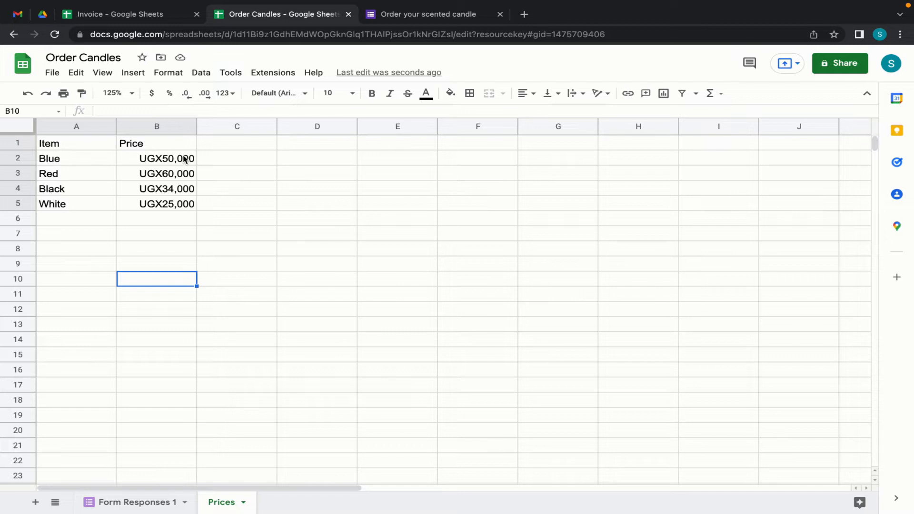
left_click(137, 503)
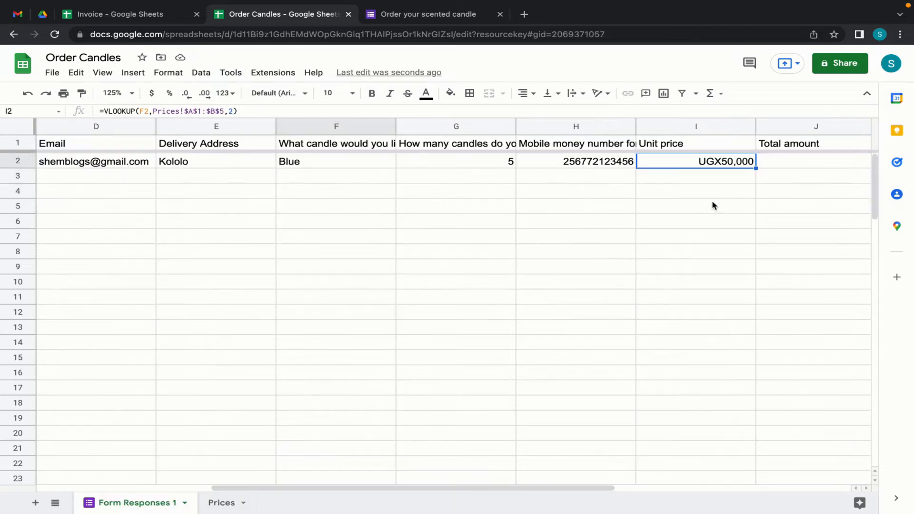
left_click(786, 163)
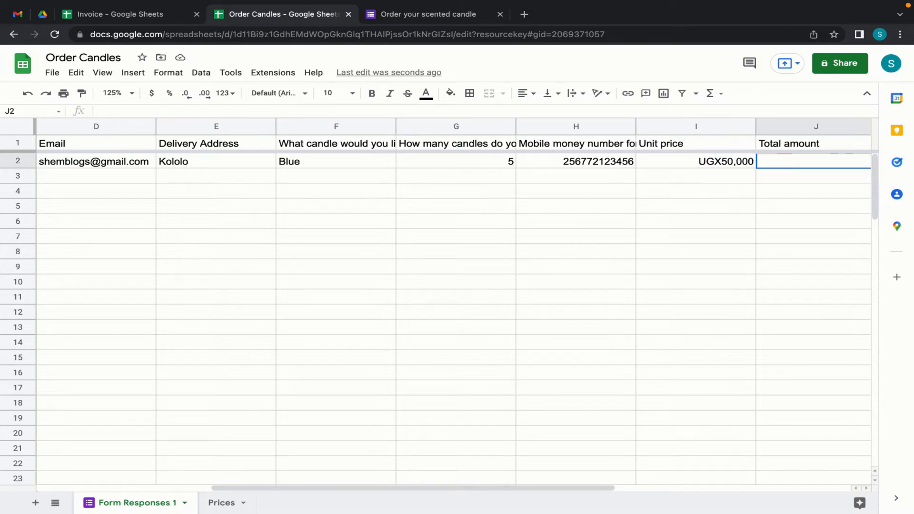
type("=")
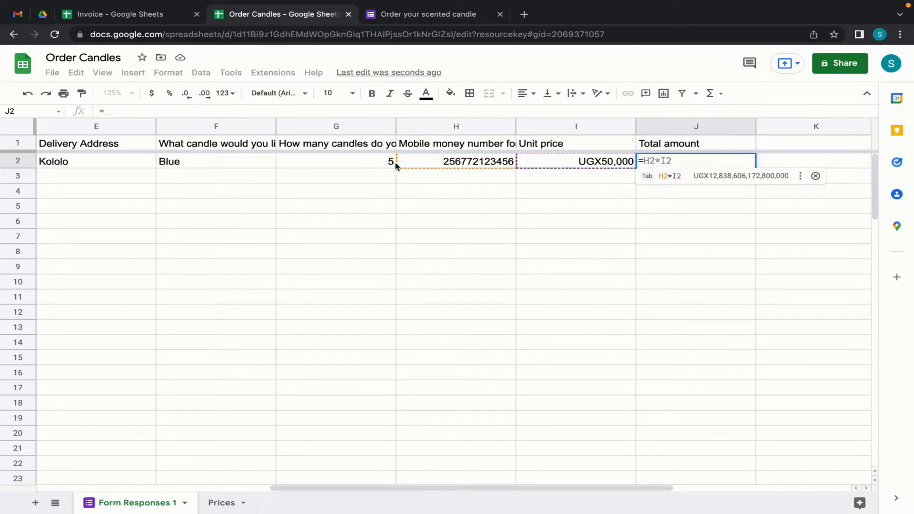
left_click(365, 165)
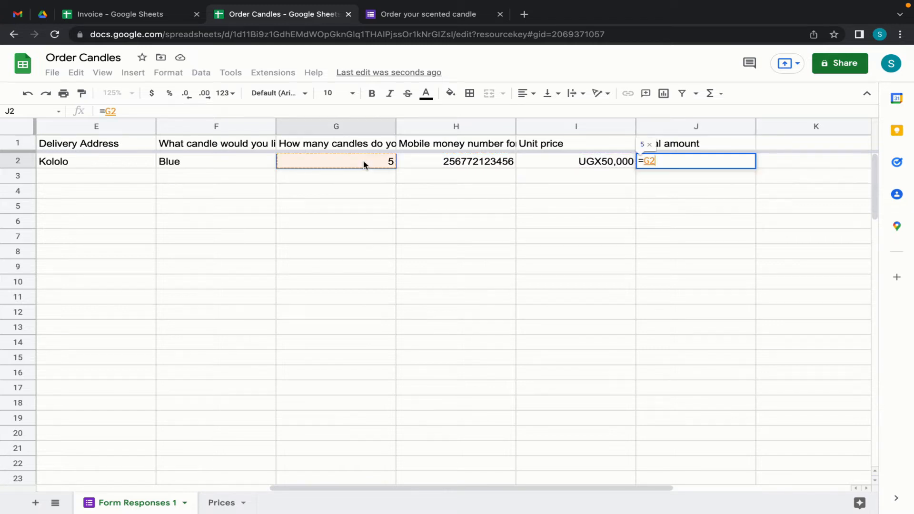
type("*")
left_click(562, 161)
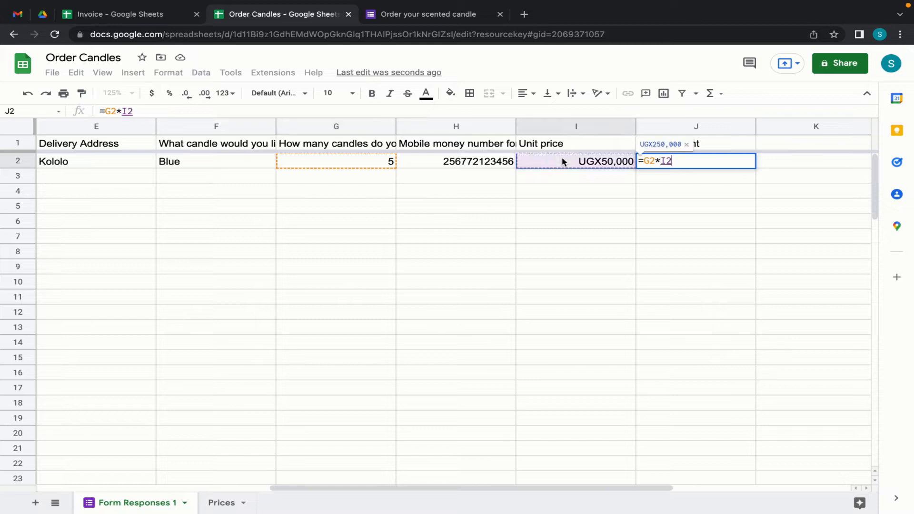
key("Return")
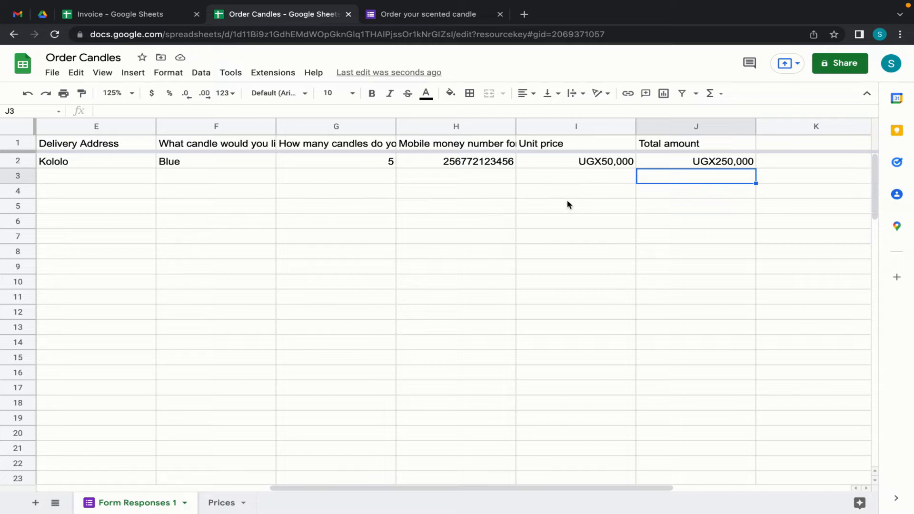
left_click(60, 180)
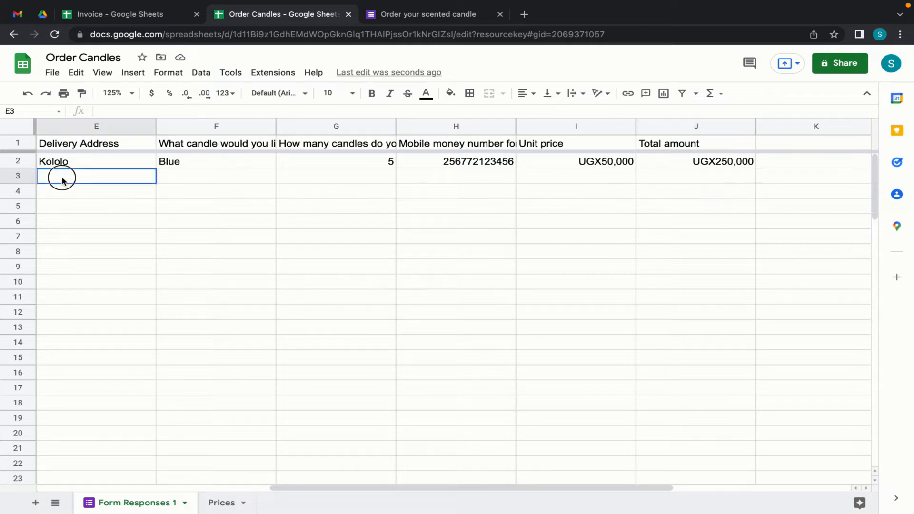
left_click(67, 189)
key("Down")
key("Down")
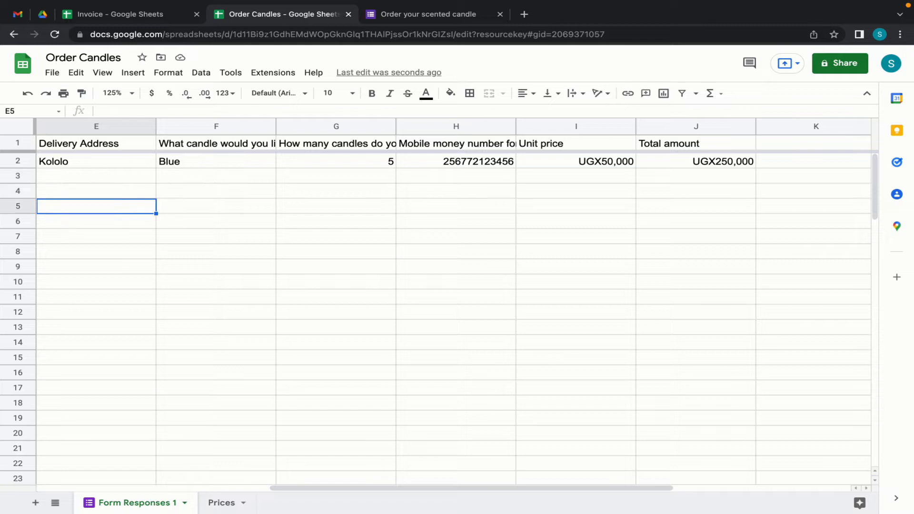
key("Down")
key("Down")
key("Down")
key("Down")
key("Down")
key("Down")
key("Down")
key("Down")
key("Down")
key("Down")
key("Down")
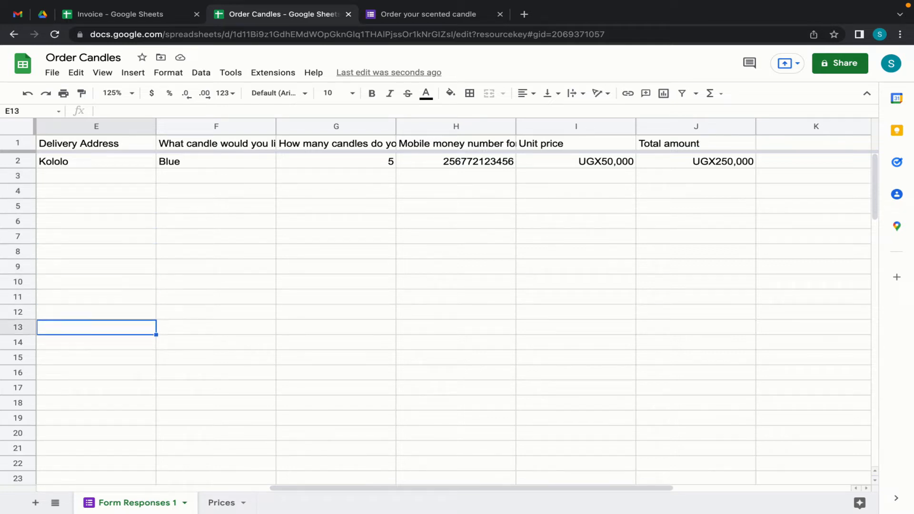
- Change I2's lookup key from F2 to F2:F and wrap the formula in ArrayFormula
left_click(574, 164)
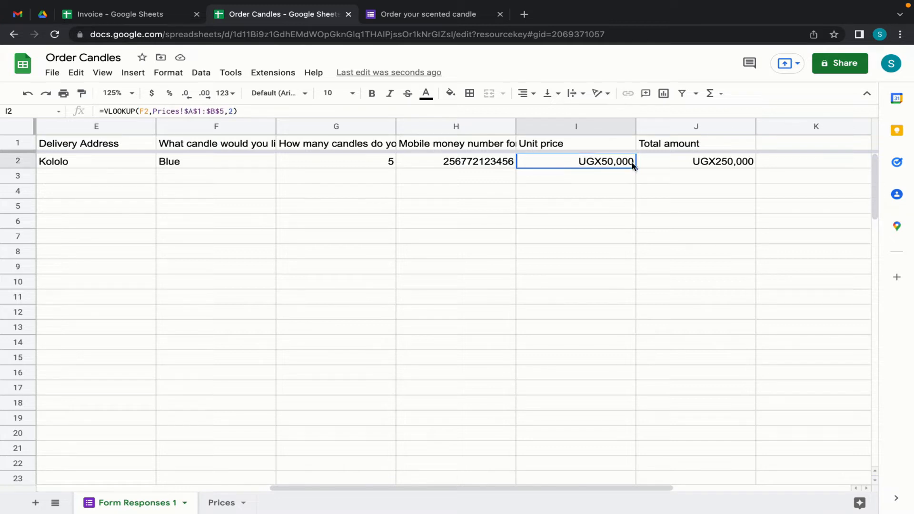
left_click(677, 159)
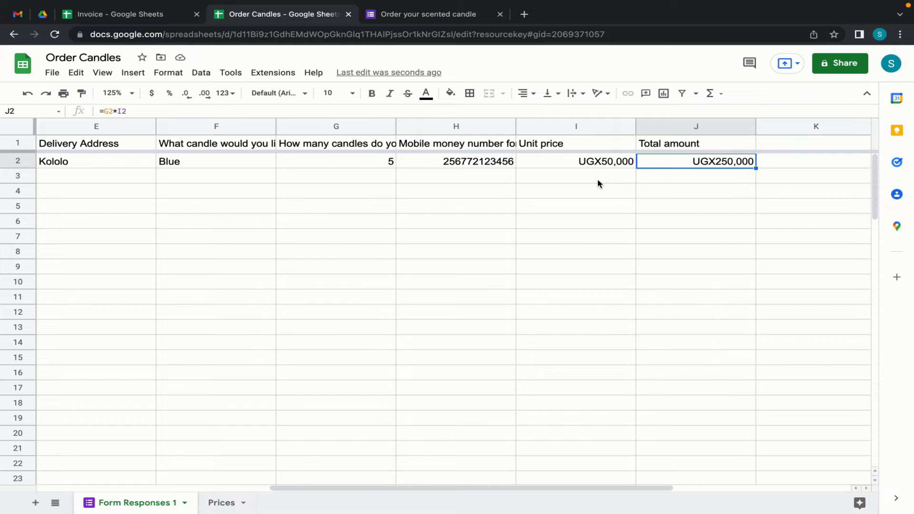
left_click(566, 164)
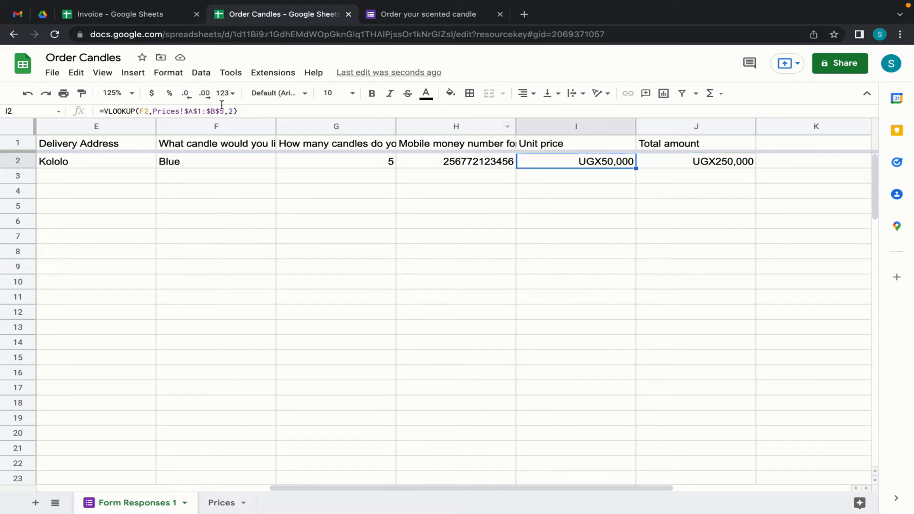
left_click(247, 110)
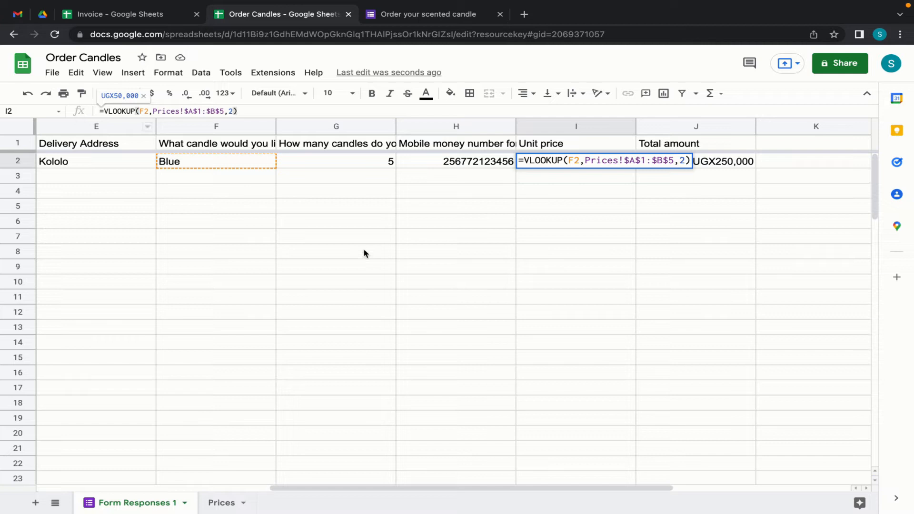
left_click(149, 112)
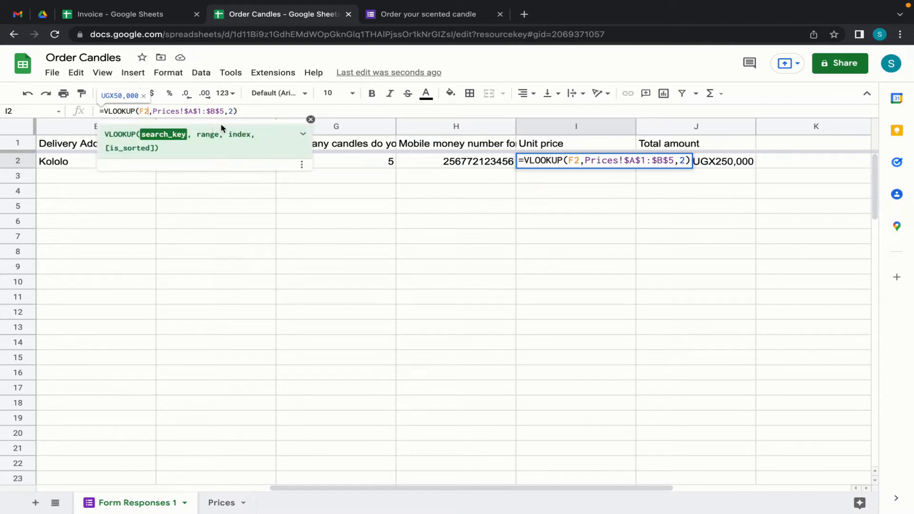
type(":F")
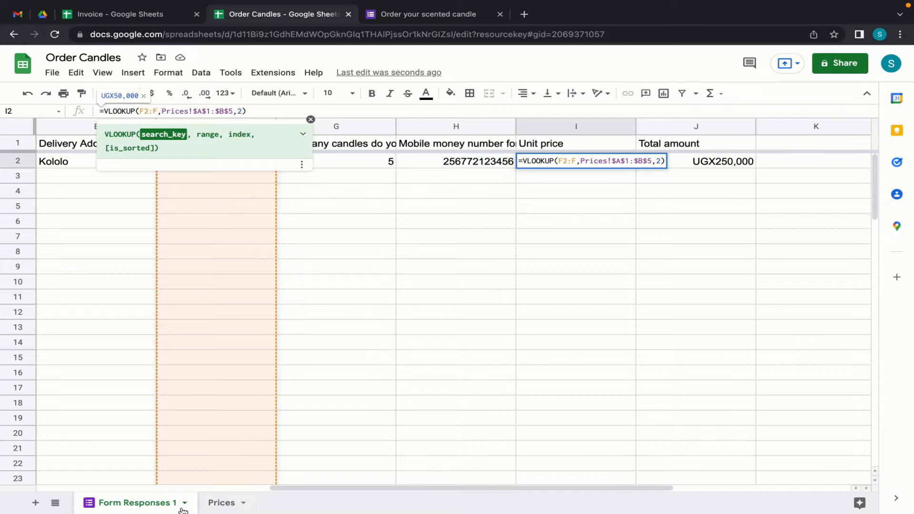
left_click(255, 112)
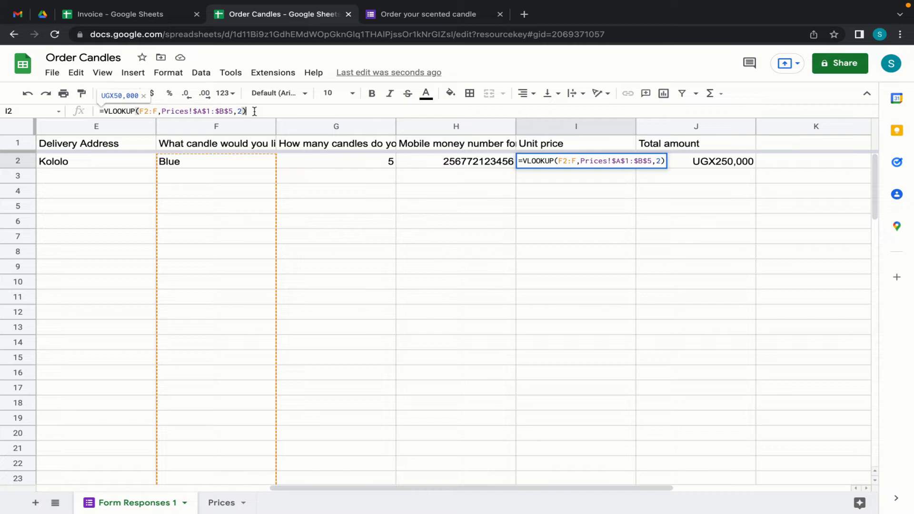
key("ctrl+shift+Return")
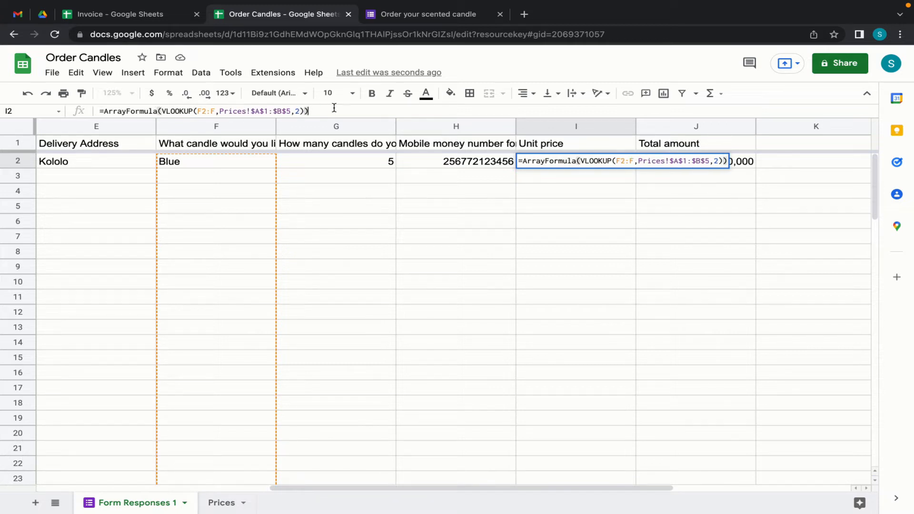
key("Return")
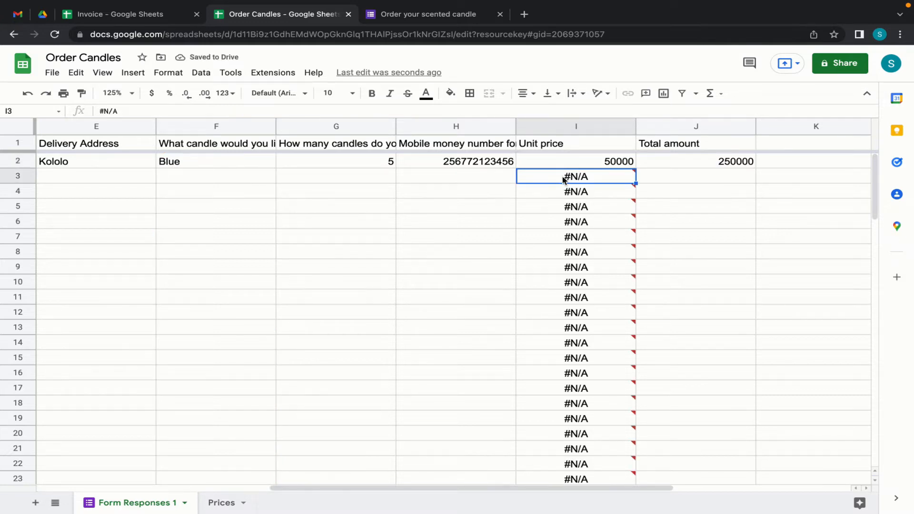
- Dismiss the lookup error and enter a test order of Red in F3, checking its price in I3
mouse_move(558, 181)
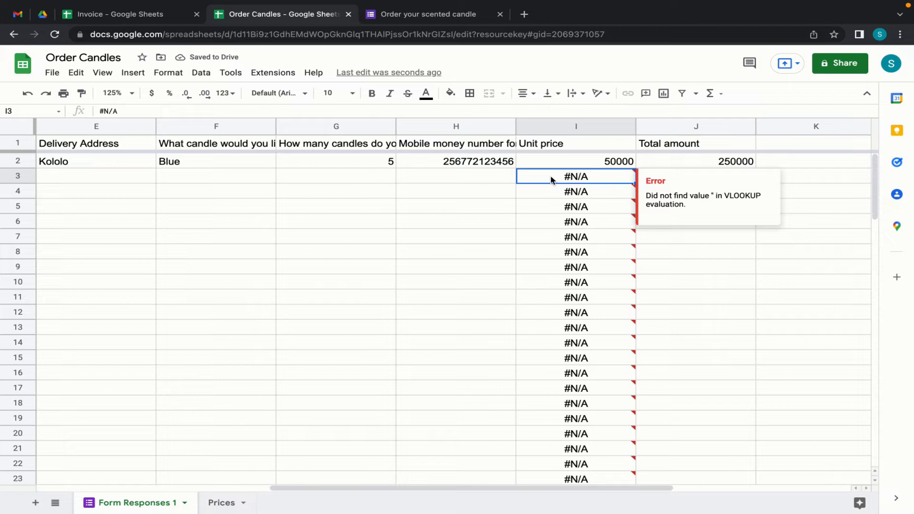
left_click(343, 181)
left_click(202, 182)
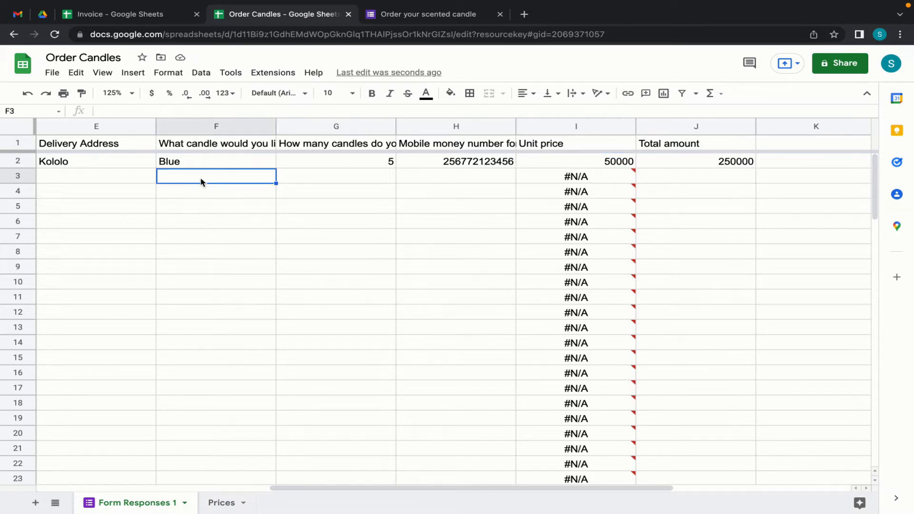
type("Red")
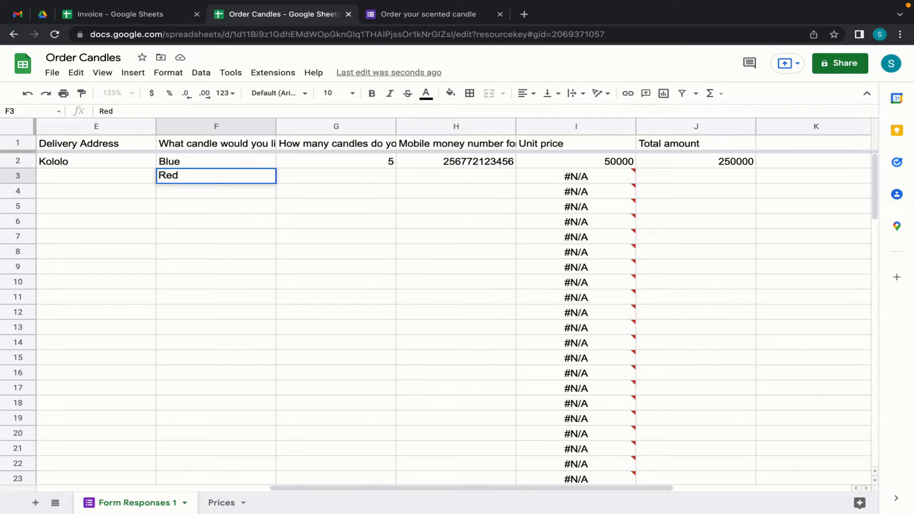
key("Return")
left_click(613, 178)
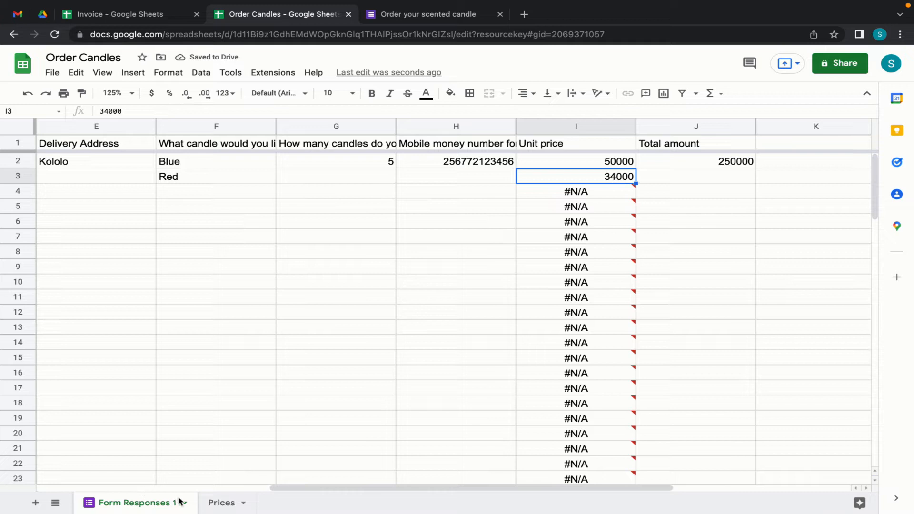
- Compare with the Prices sheet, select the old range in I2's formula, and return to Prices
left_click(220, 503)
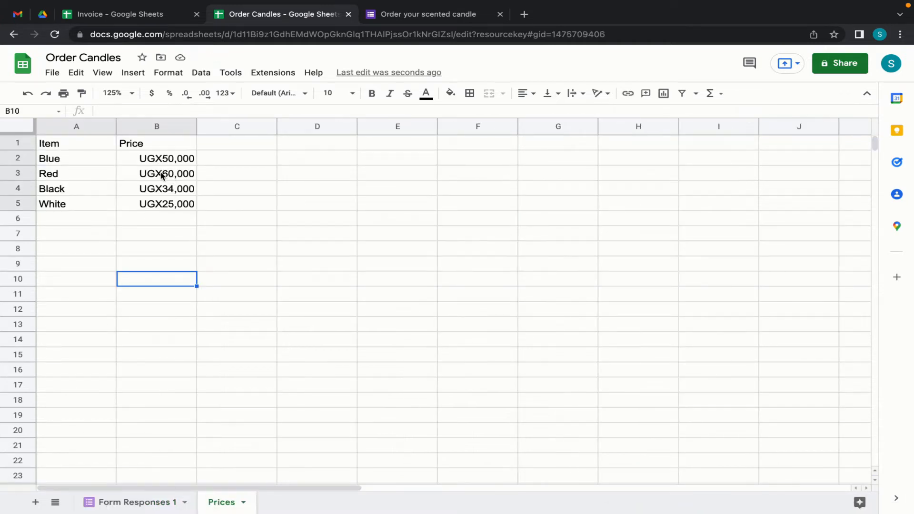
left_click(137, 504)
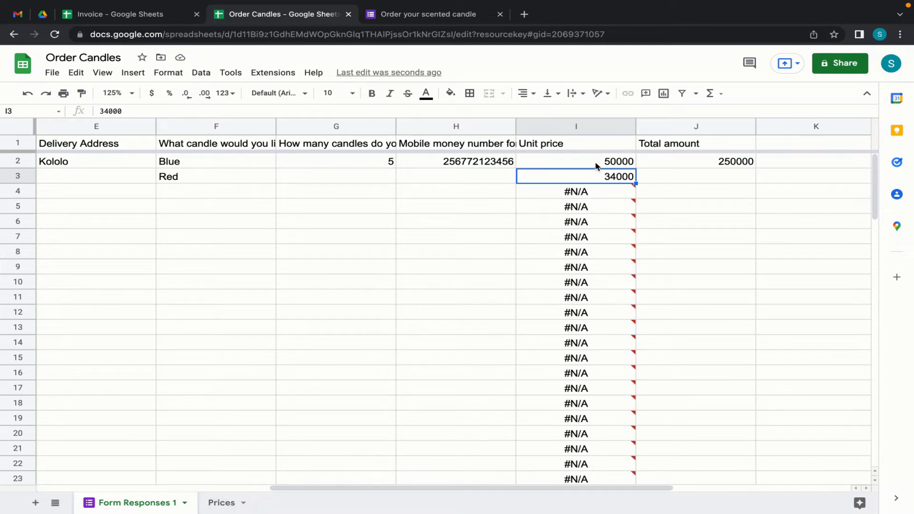
left_click(581, 166)
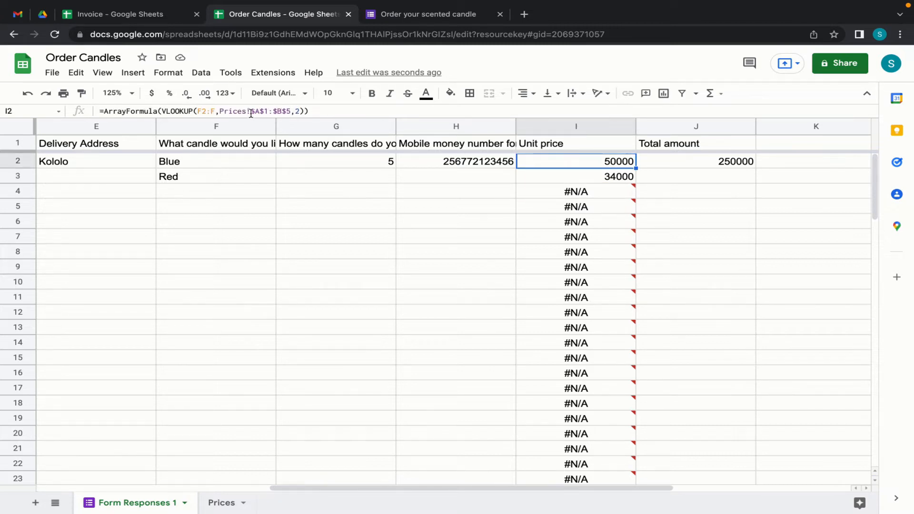
left_click_drag(221, 111, 292, 110)
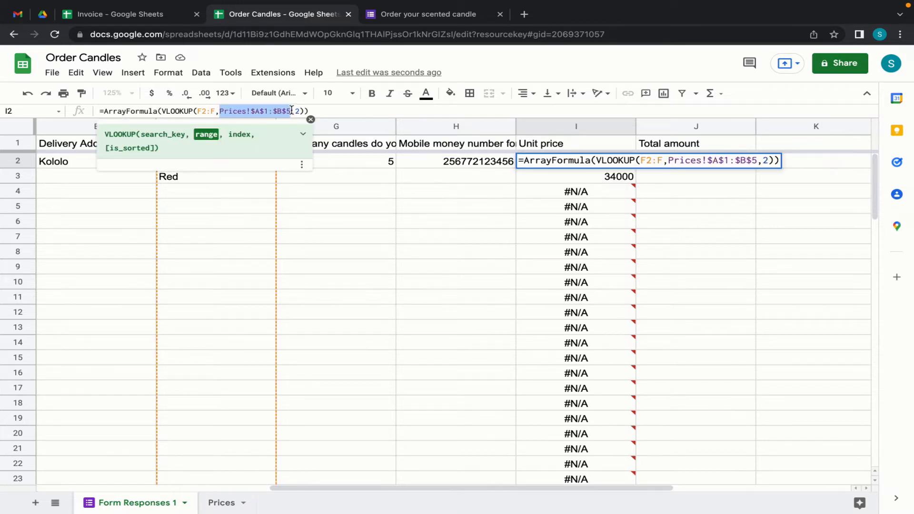
left_click(222, 504)
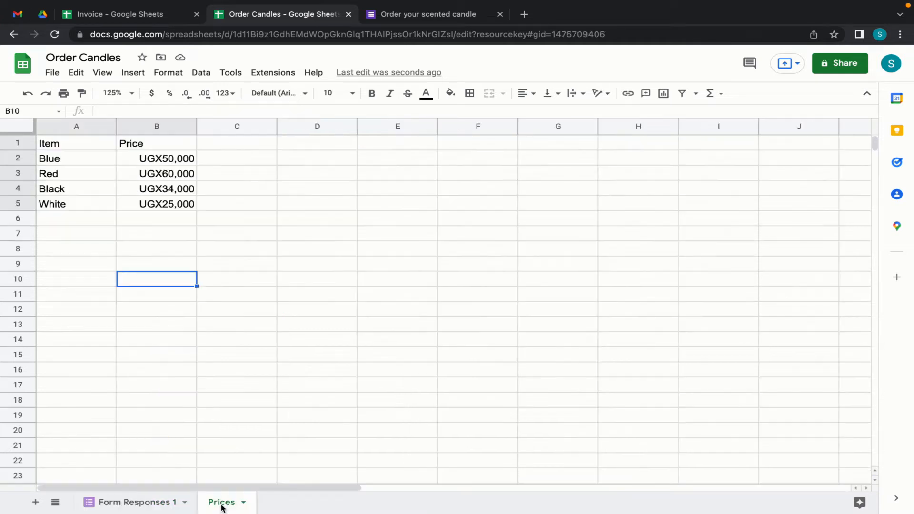
left_click(69, 161)
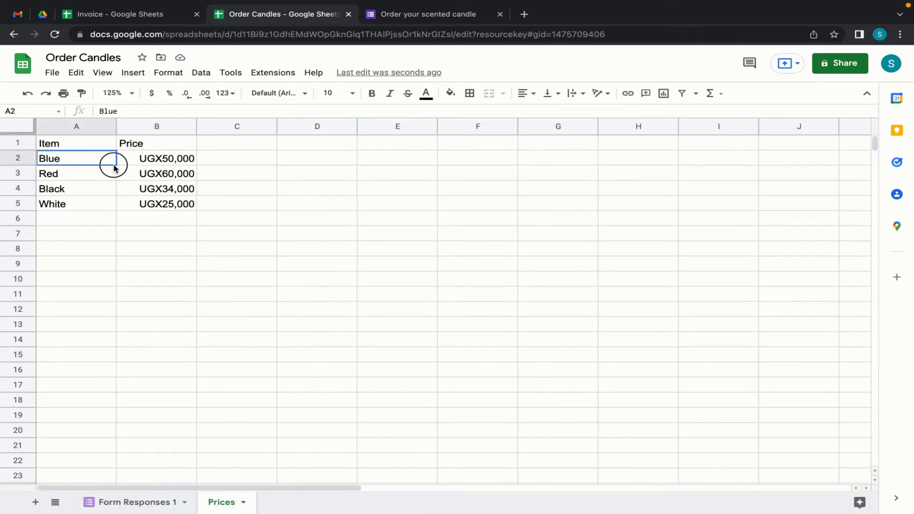
- Replace I2's lookup range with Prices!A2:B5 and end it with ,2,) for exact matching
left_click(164, 500)
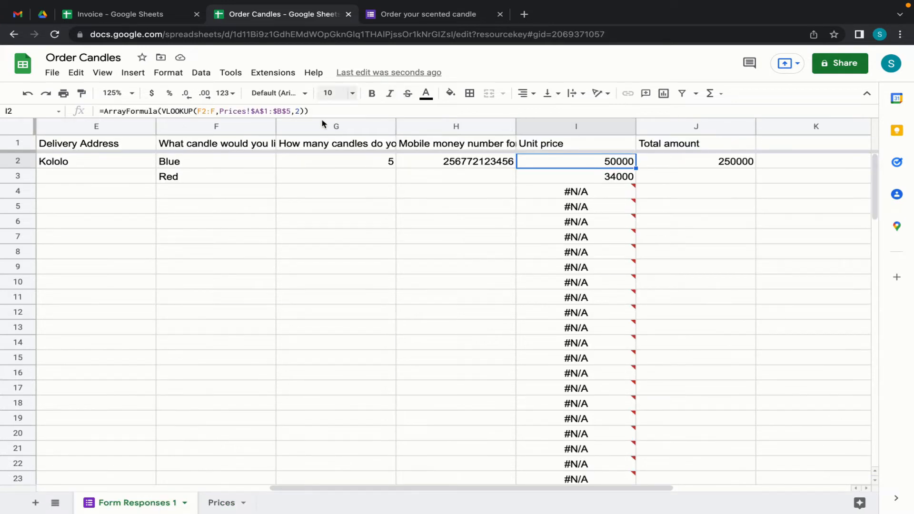
double_click(593, 168)
key("BackSpace")
key("BackSpace")
key("BackSpace")
key("BackSpace")
key("BackSpace")
key("BackSpace")
key("BackSpace")
key("BackSpace")
key("BackSpace")
key("BackSpace")
key("BackSpace")
key("BackSpace")
key("BackSpace")
key("BackSpace")
key("BackSpace")
key("BackSpace")
key("BackSpace")
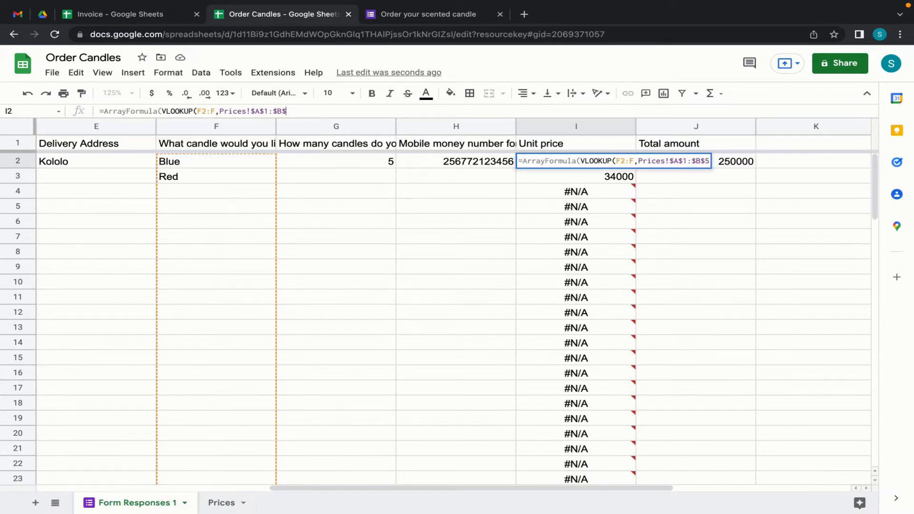
key("BackSpace")
key("BackSpace")
key("BackSpace")
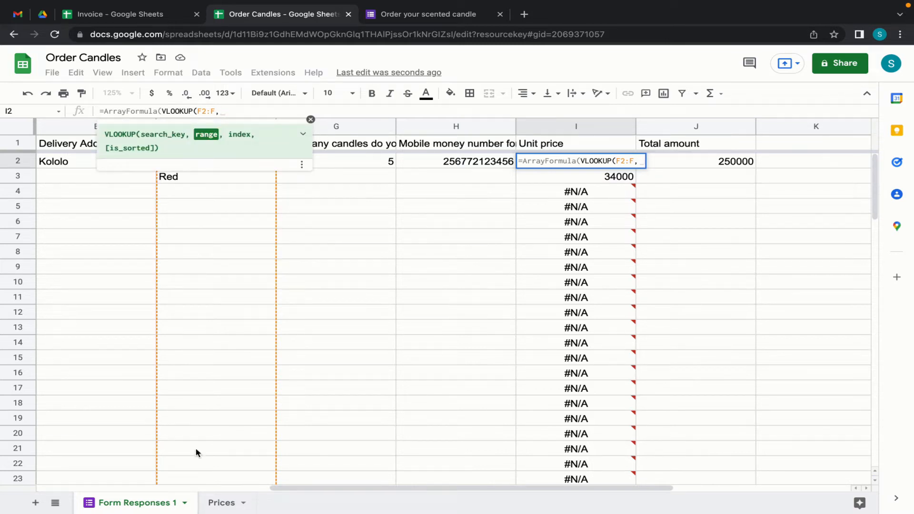
left_click(221, 502)
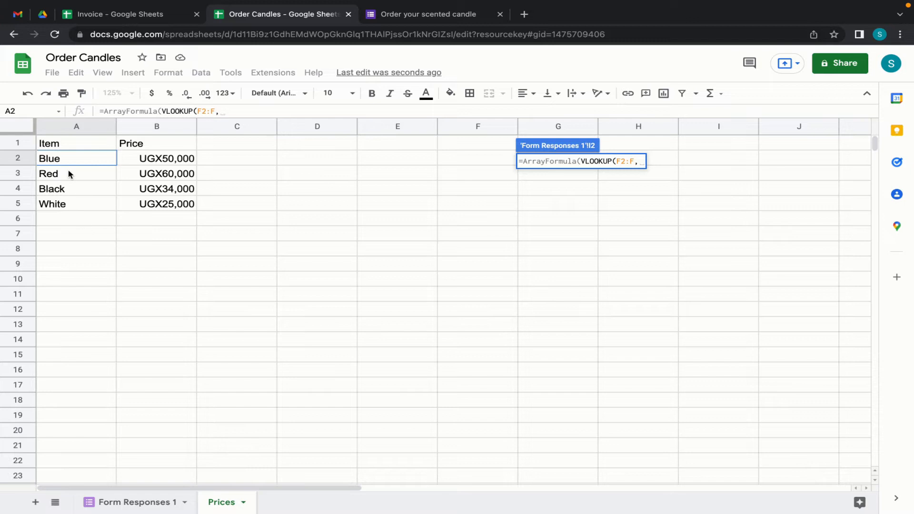
left_click_drag(78, 161, 147, 206)
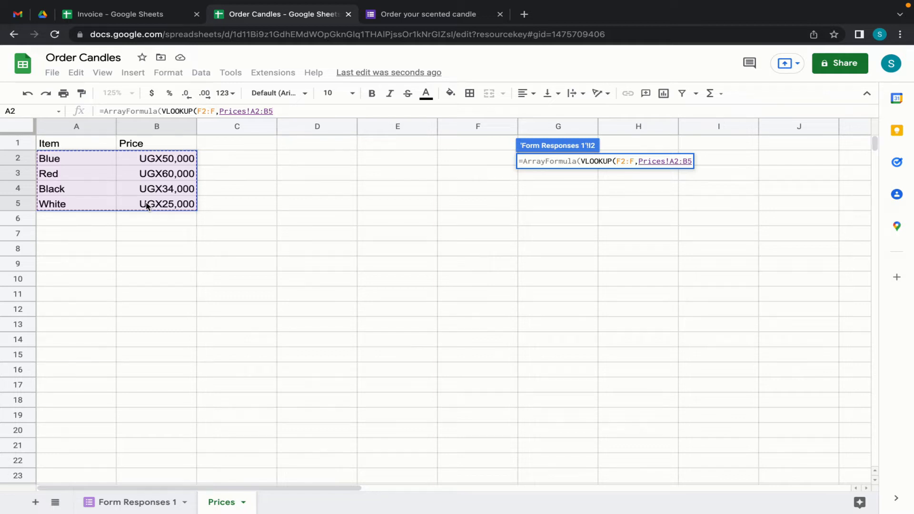
type(",")
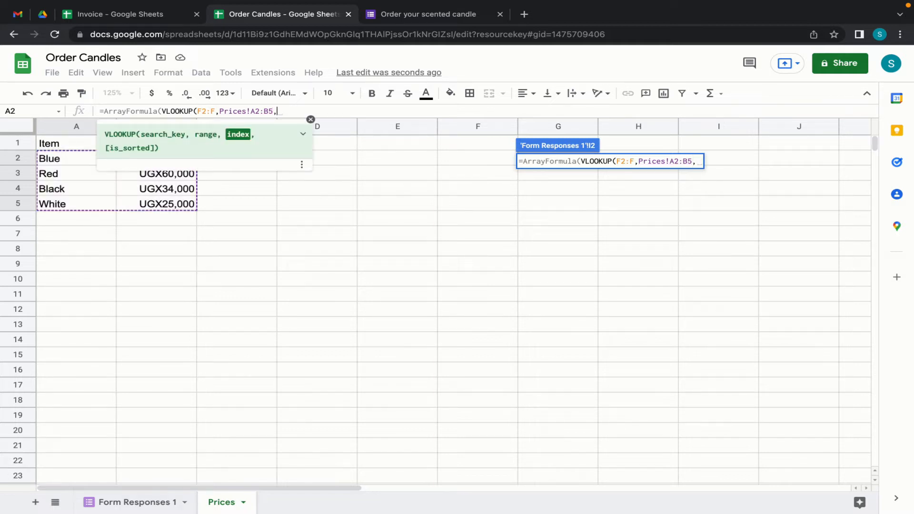
type("2")
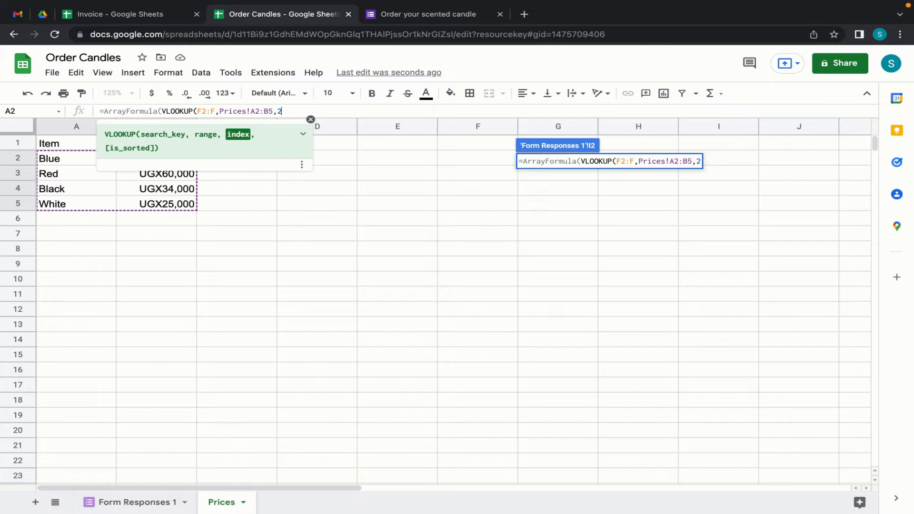
type(",")
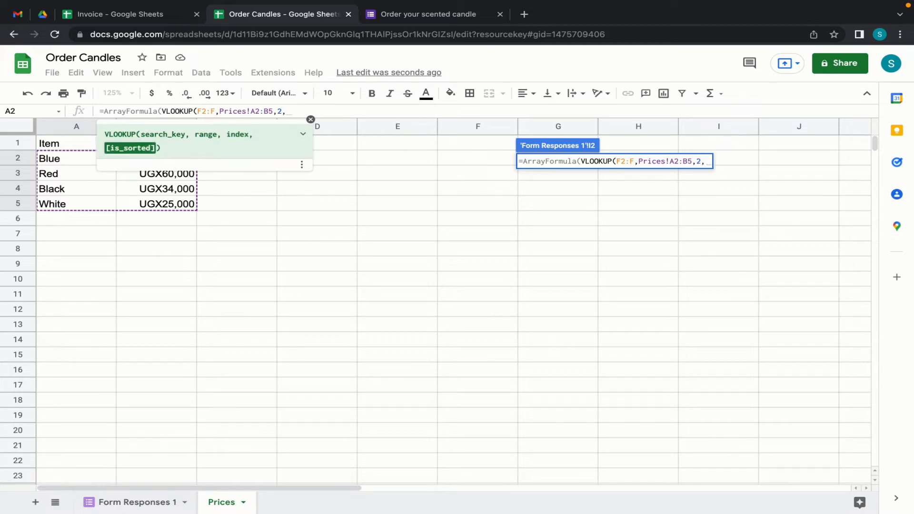
type(")")
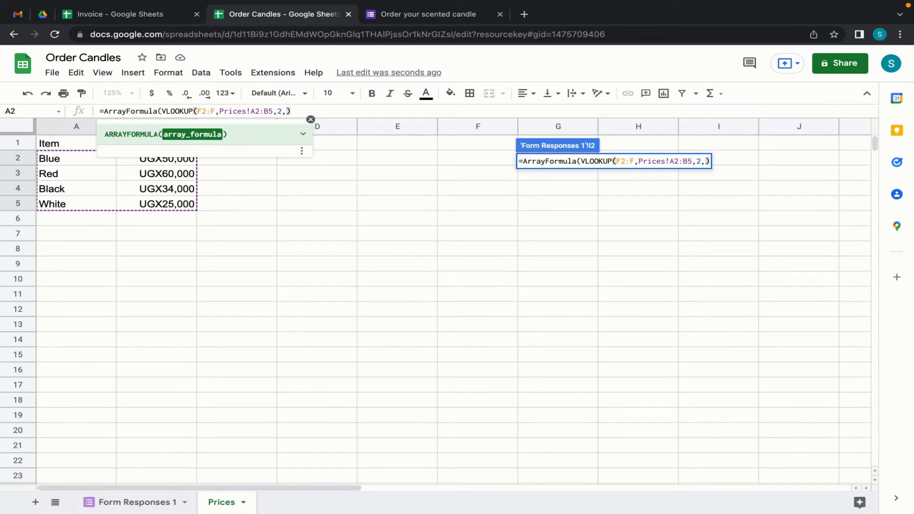
key("Return")
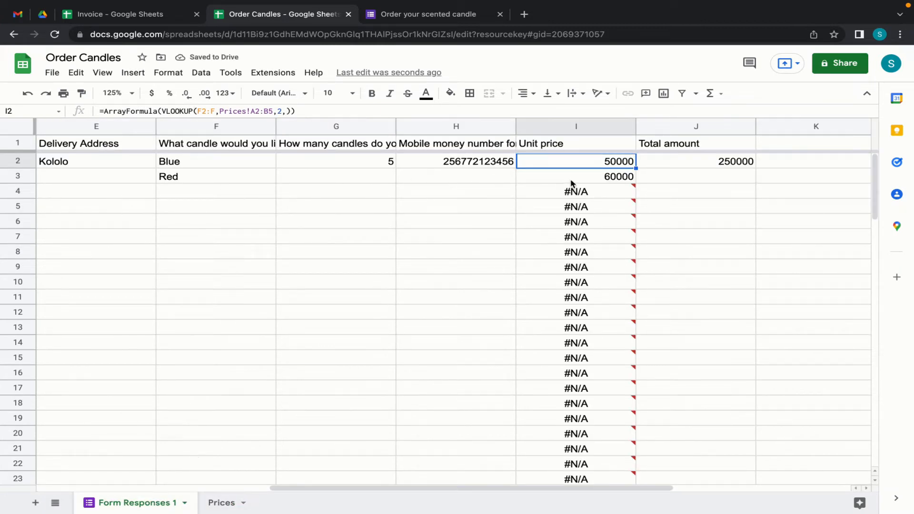
- Verify Red's 60000 unit price against Prices, then delete the test Red entry from F3
left_click(599, 180)
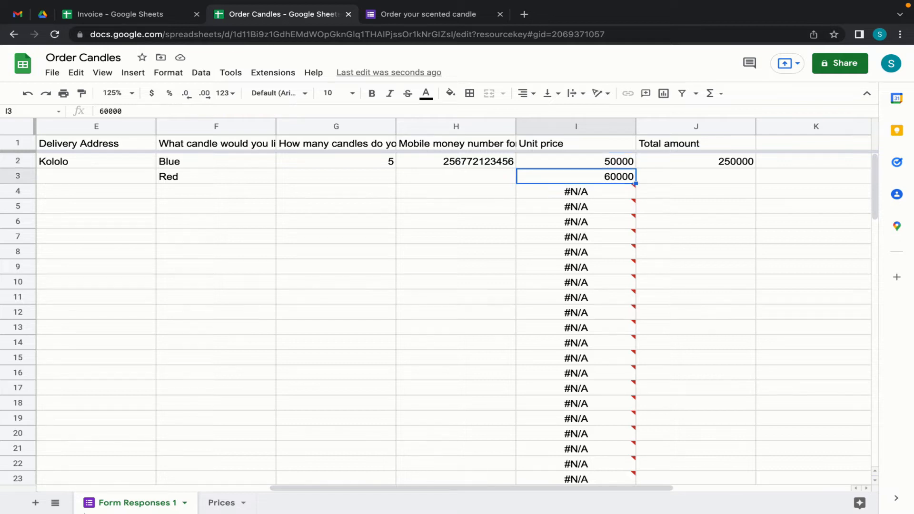
left_click(221, 503)
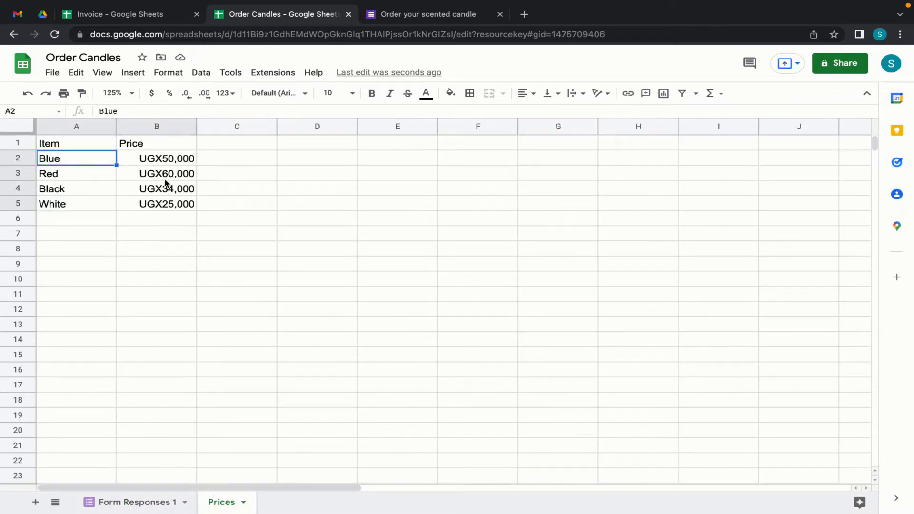
left_click(143, 505)
mouse_move(578, 199)
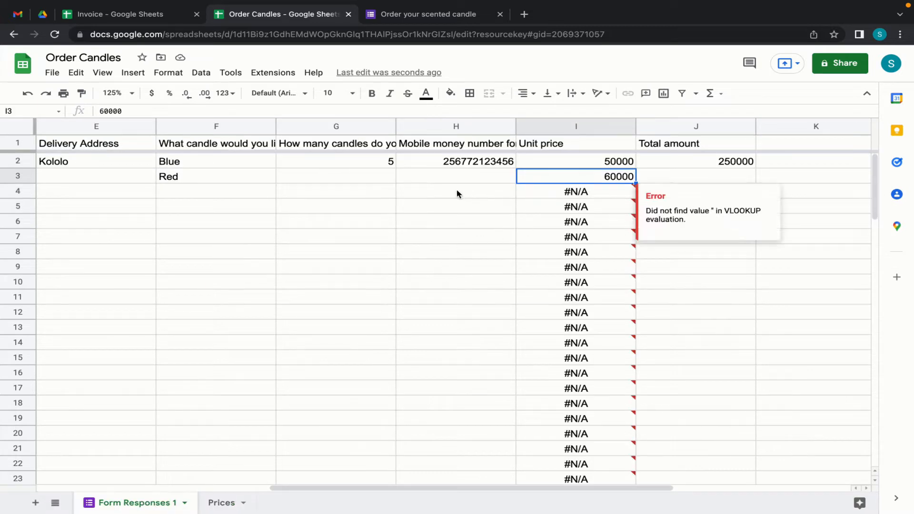
left_click(242, 180)
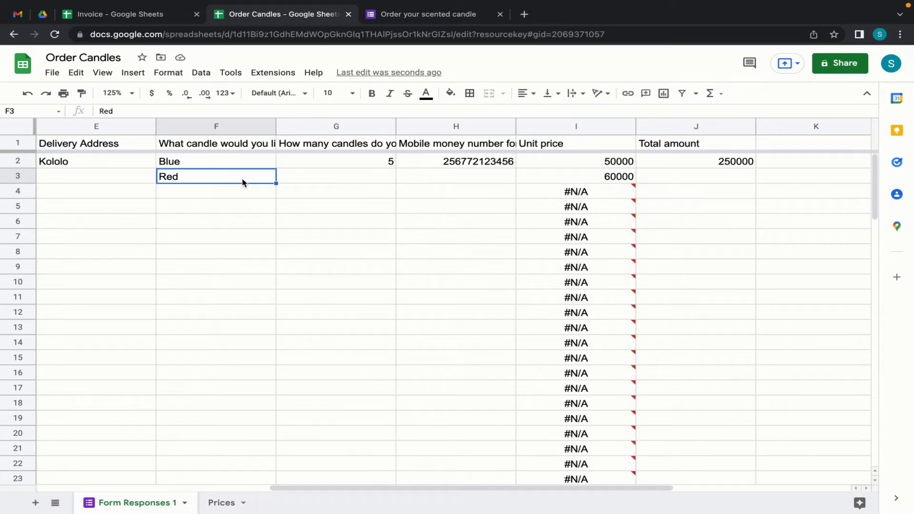
key("Delete")
- Wrap I2's lookup in if(isblank(F2:F),,…) so empty rows in column I stay blank
left_click(577, 177)
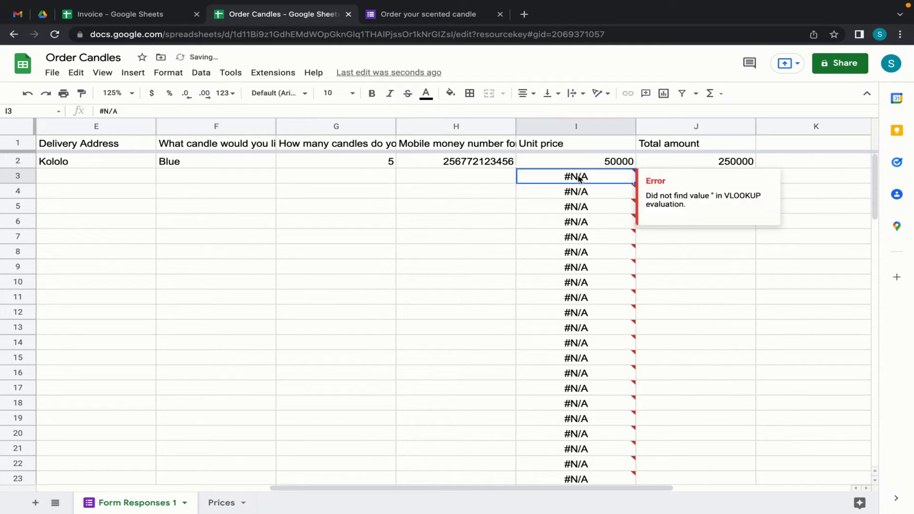
left_click(552, 163)
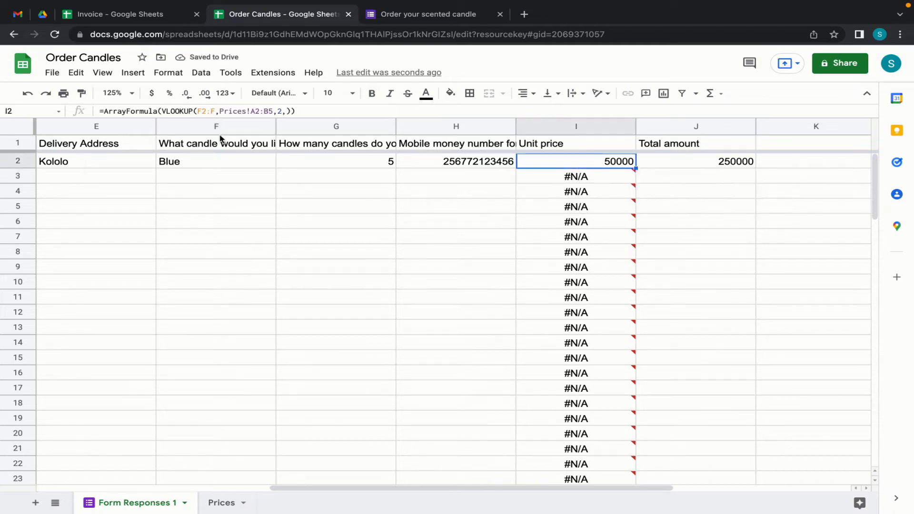
left_click(163, 112)
type("if")
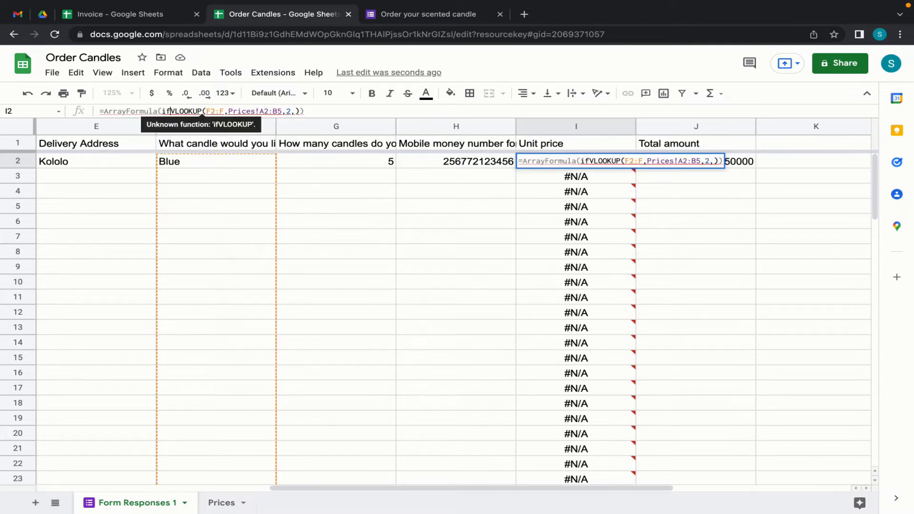
type("(")
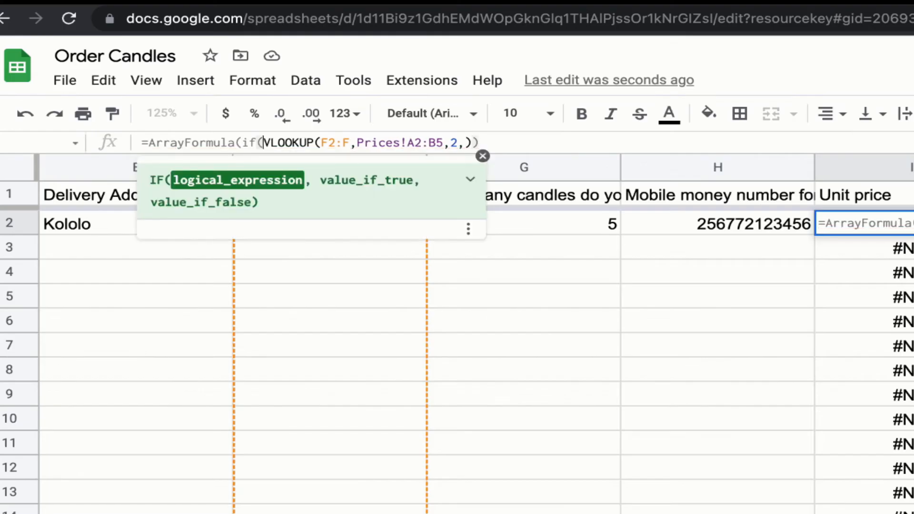
type("isblank")
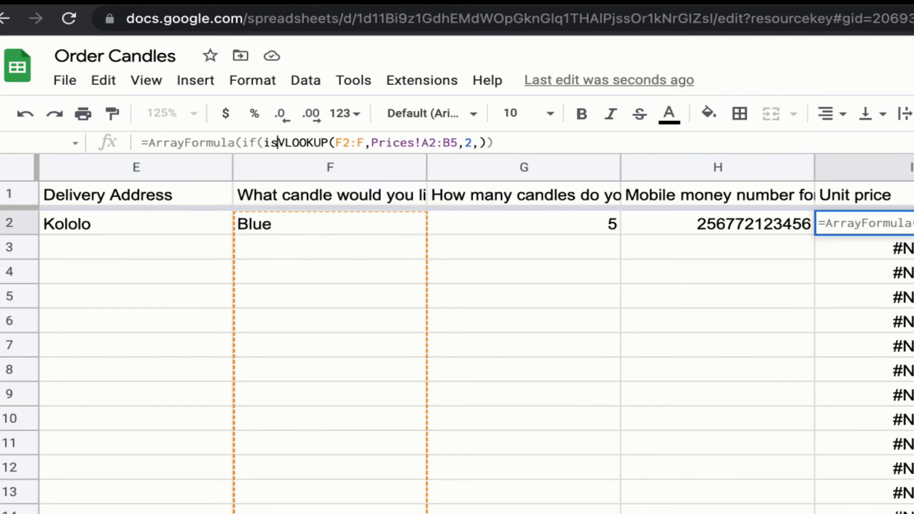
type("(")
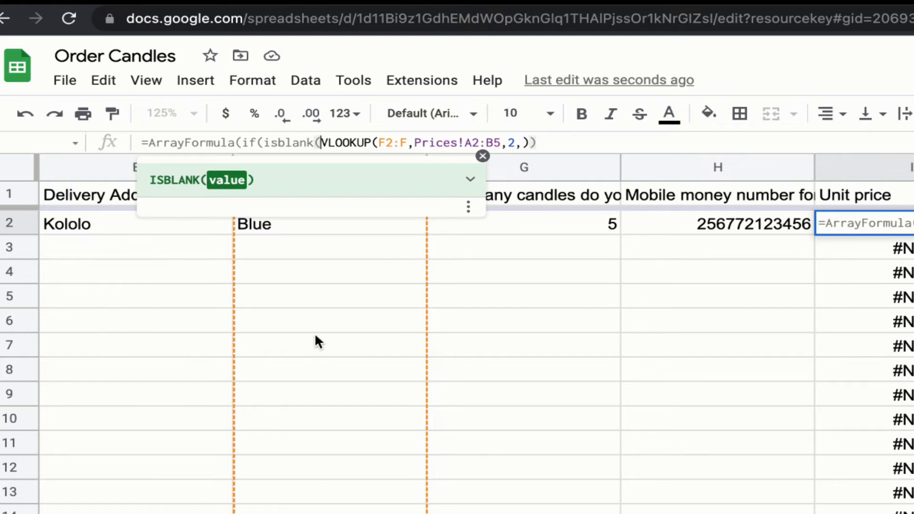
type("F2")
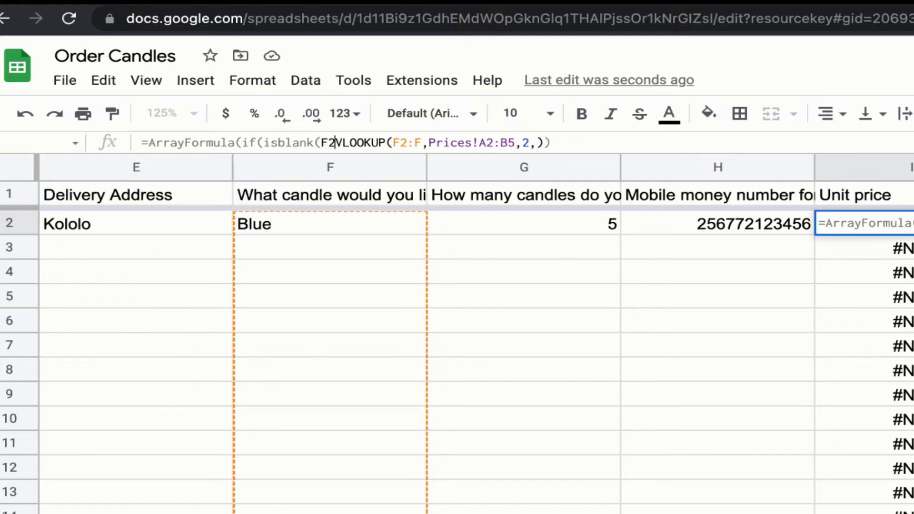
type(":F")
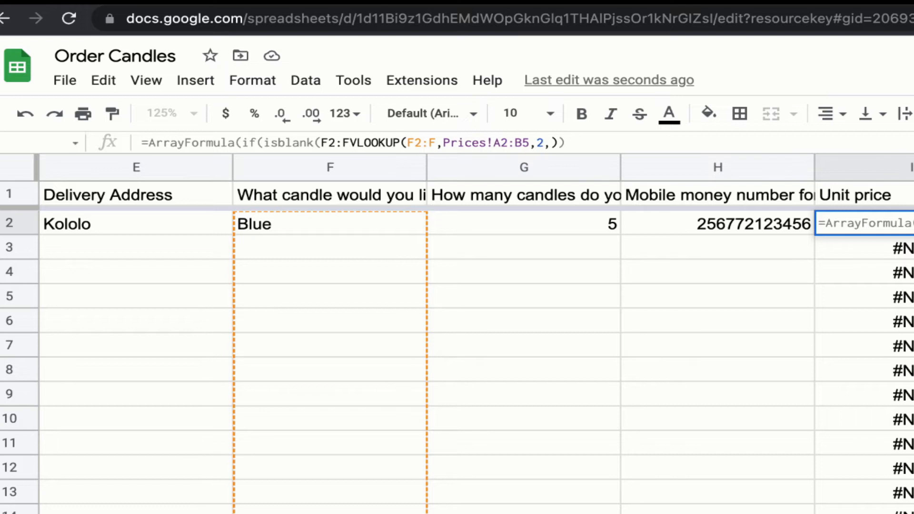
type(")")
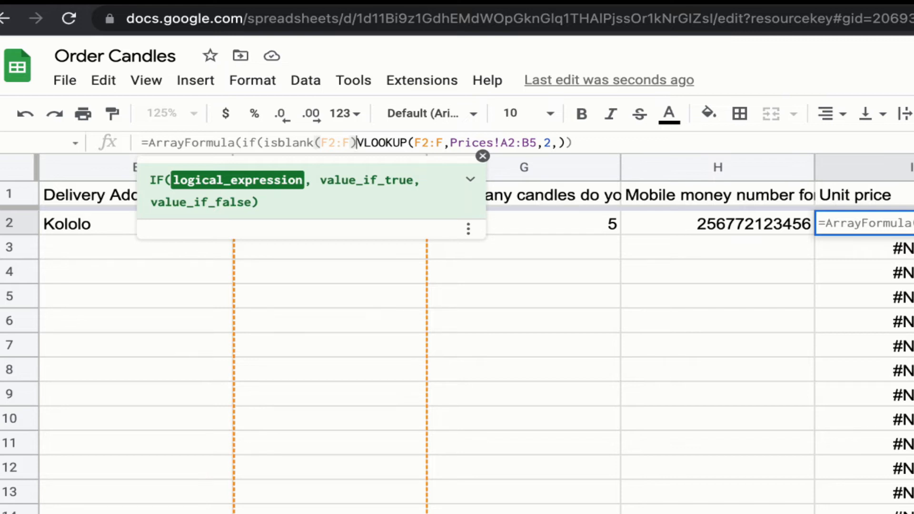
type(",,")
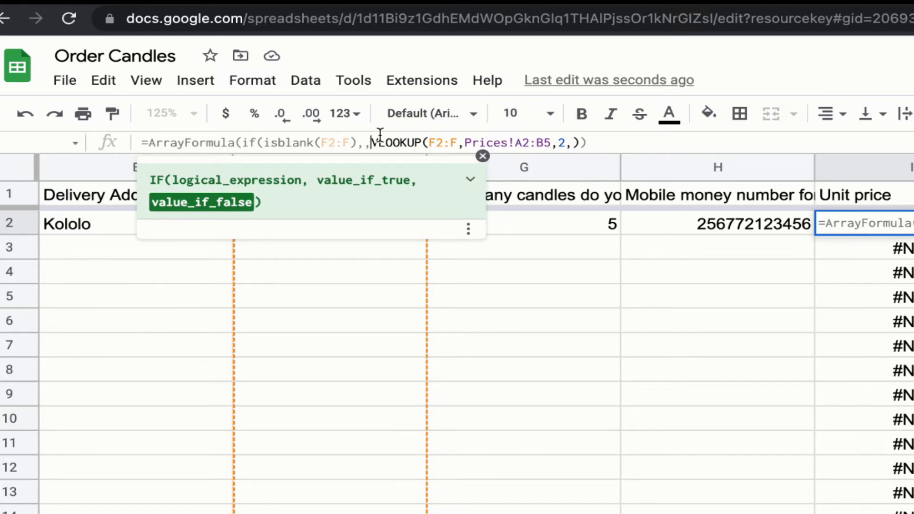
left_click_drag(373, 143, 428, 138)
left_click(364, 143)
left_click(595, 142)
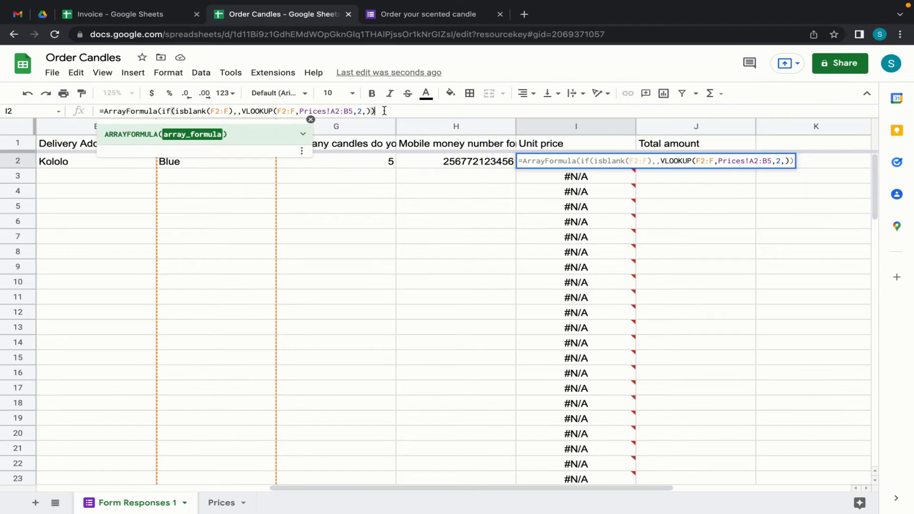
key("Return")
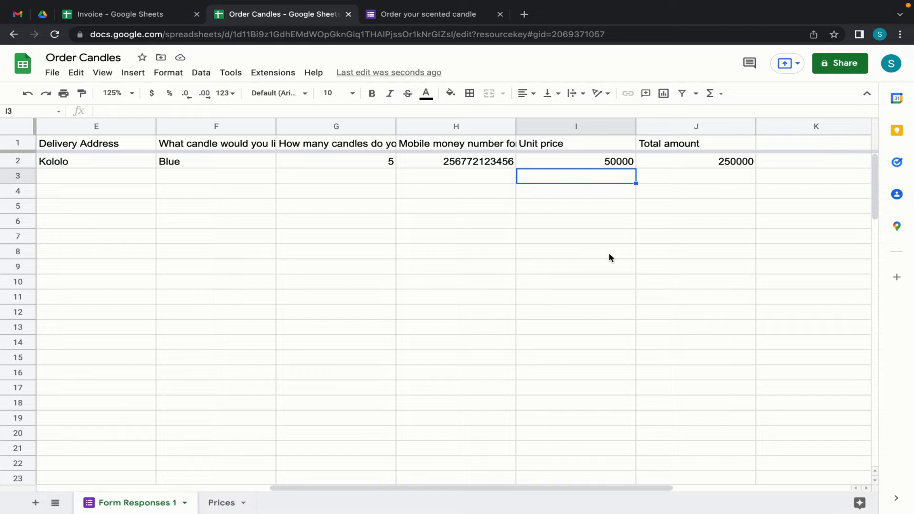
left_click(581, 166)
left_click(676, 165)
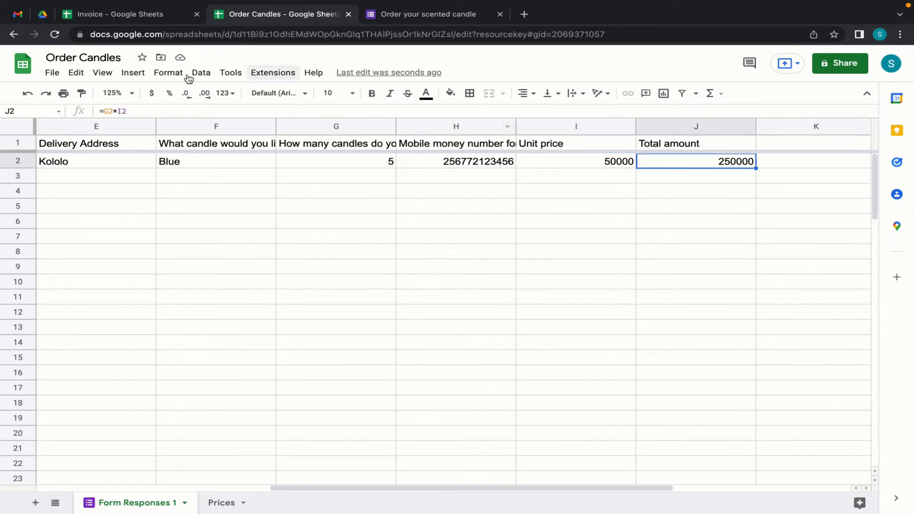
left_click(113, 112)
type(":G")
left_click(237, 67)
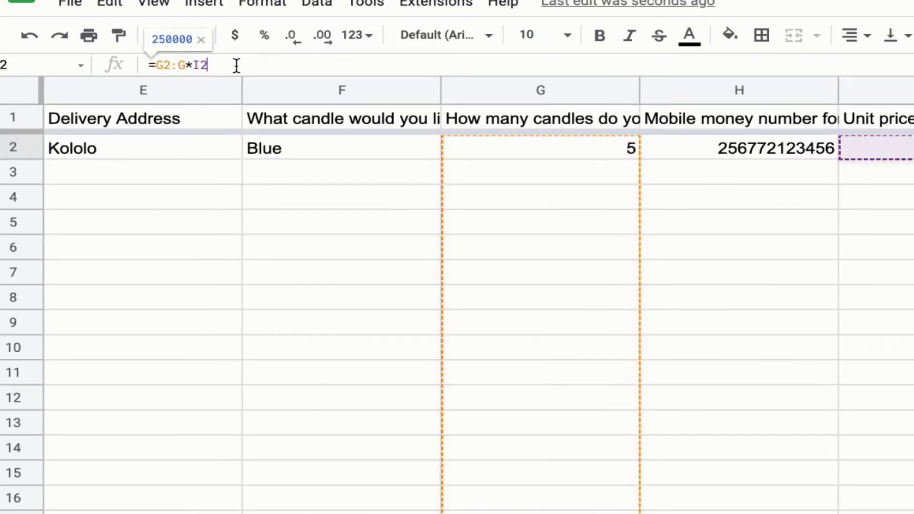
type(":I")
key("BackSpace")
type("I")
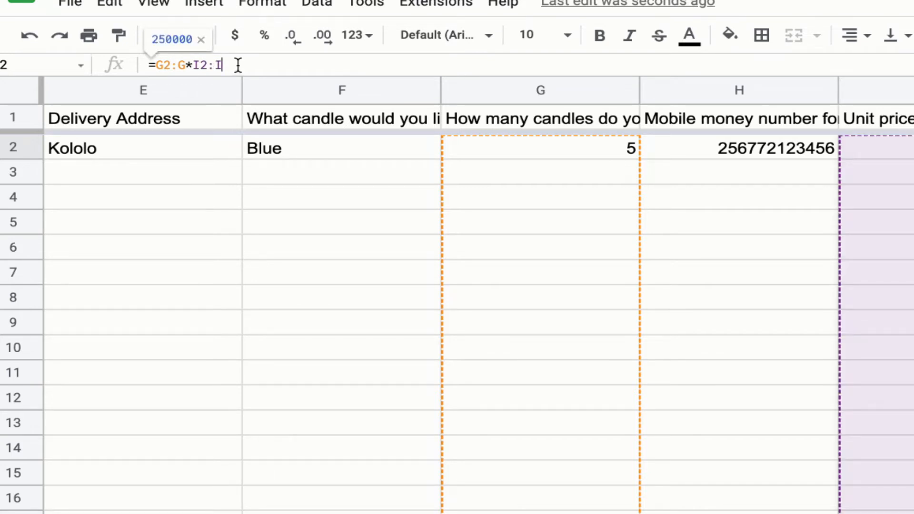
key("ctrl+shift+Return")
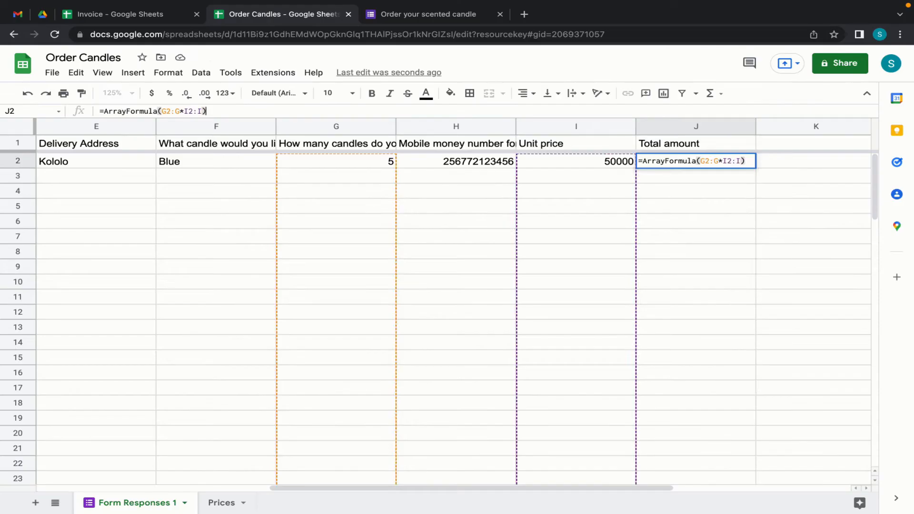
key("Return")
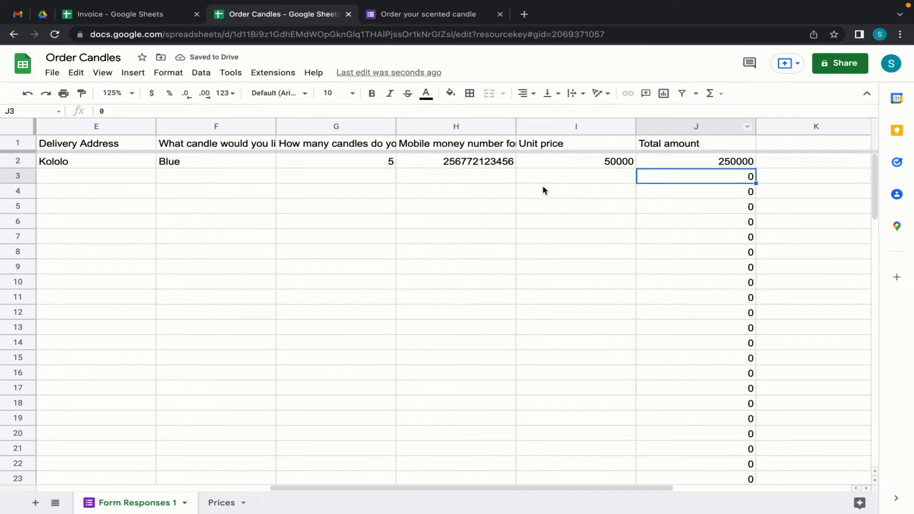
left_click(379, 179)
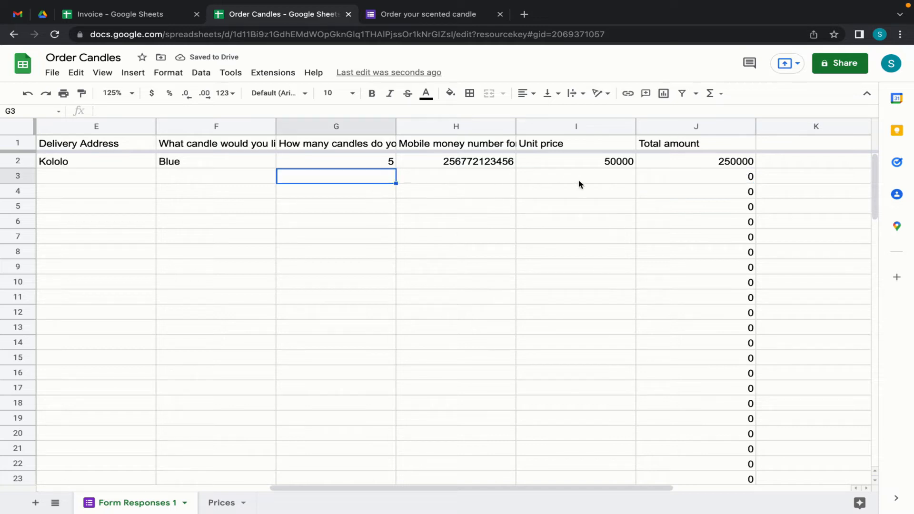
left_click(629, 178)
left_click(679, 160)
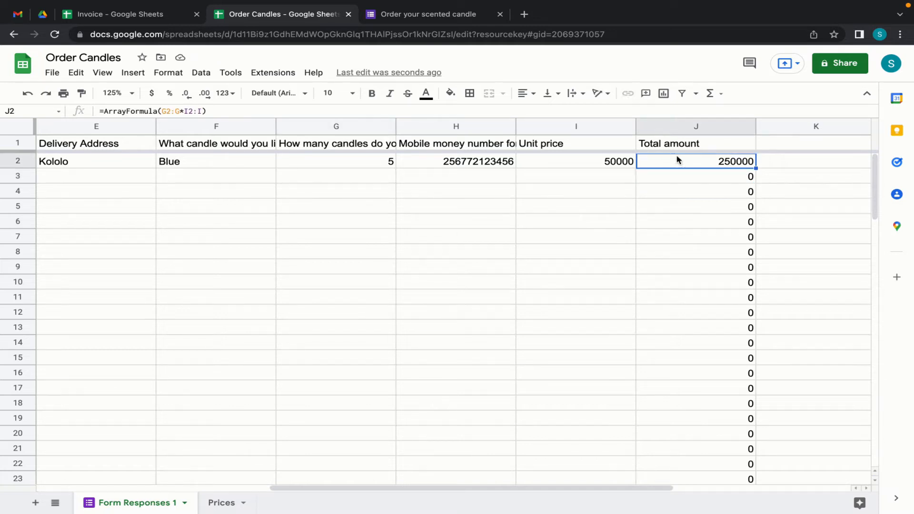
left_click(163, 112)
type("if")
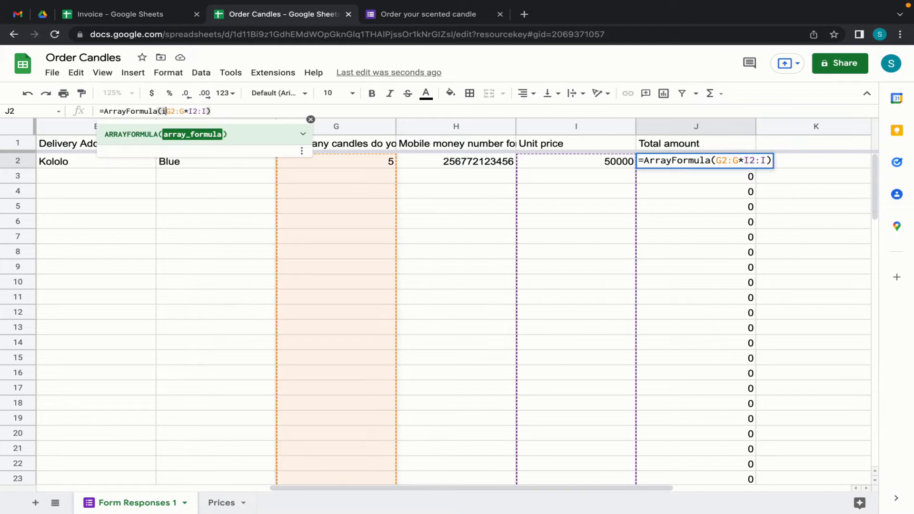
type("(isblank")
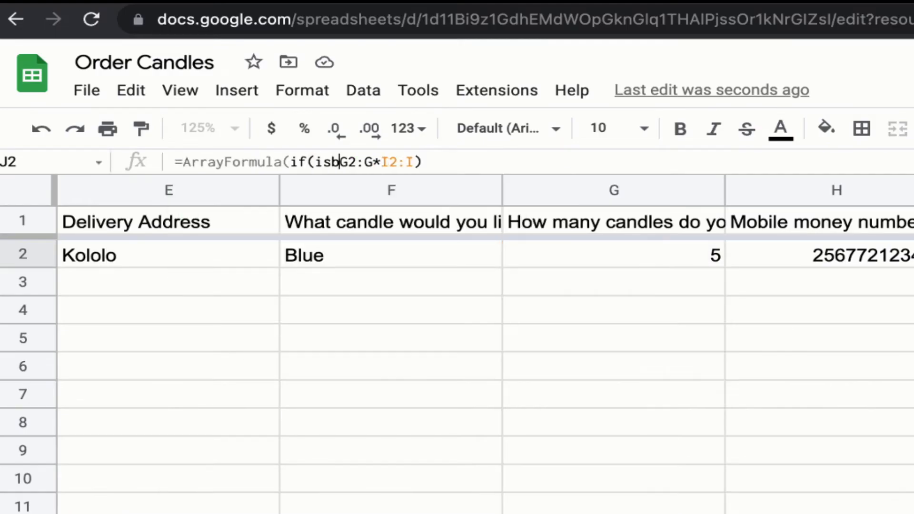
type("(")
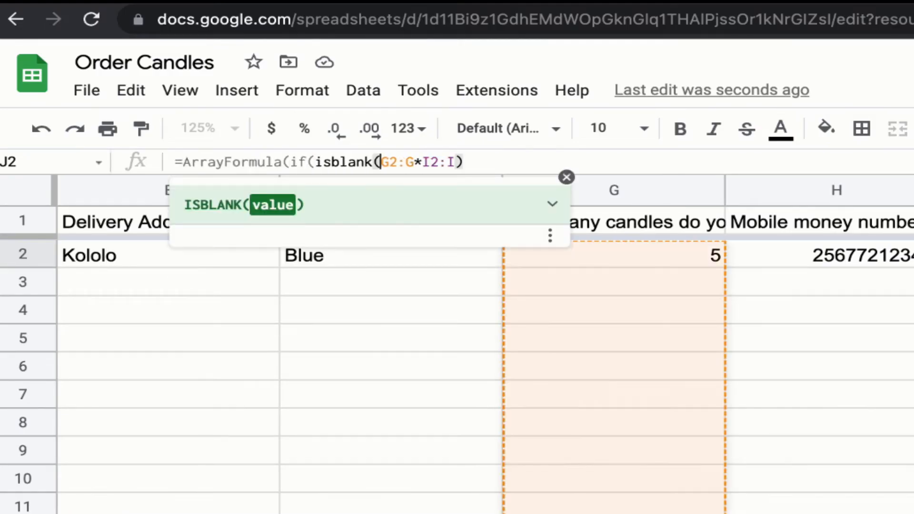
type("G2")
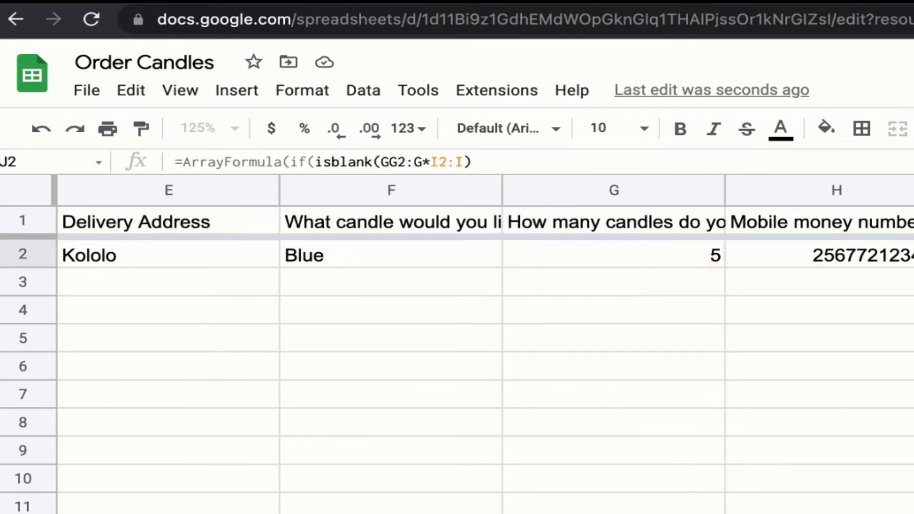
type(":G)")
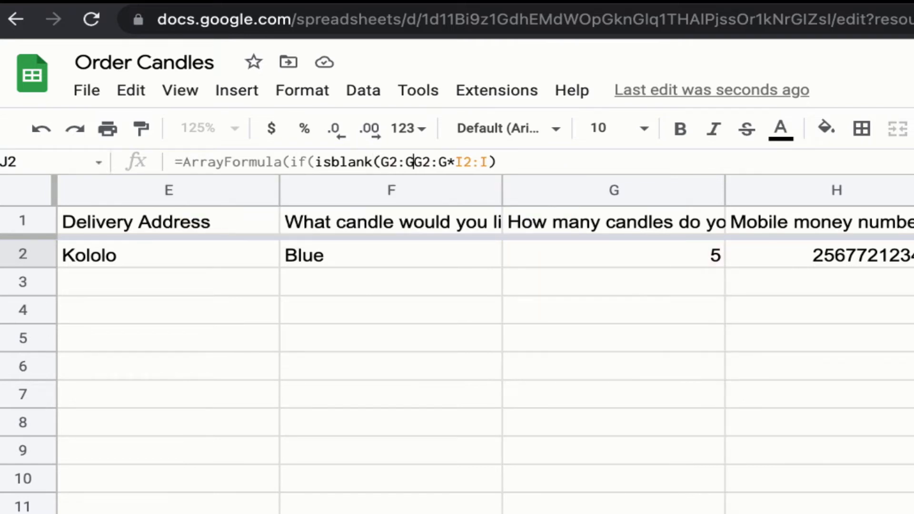
type(",,")
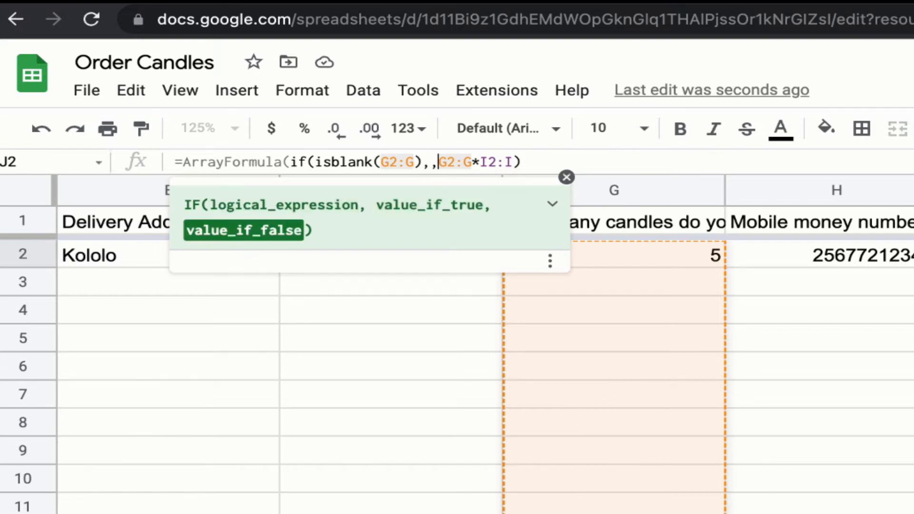
key("Return")
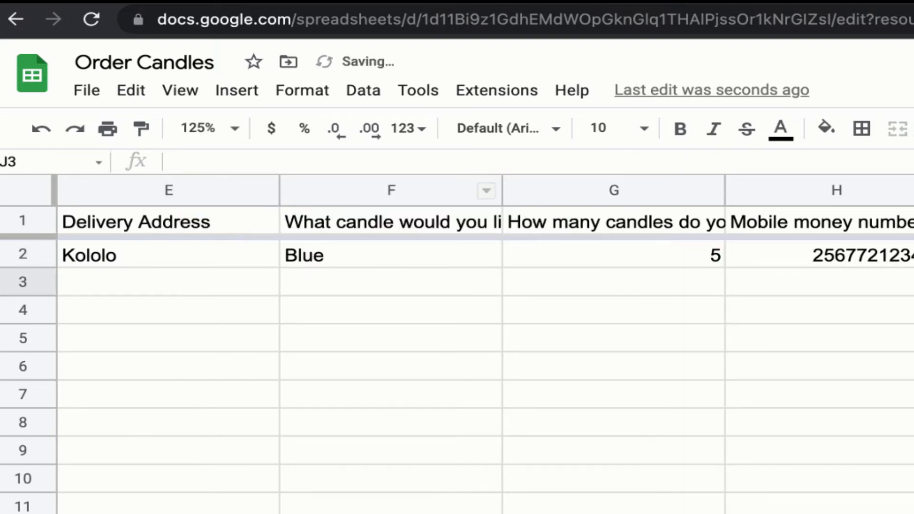
scroll(693, 326, "left", 5)
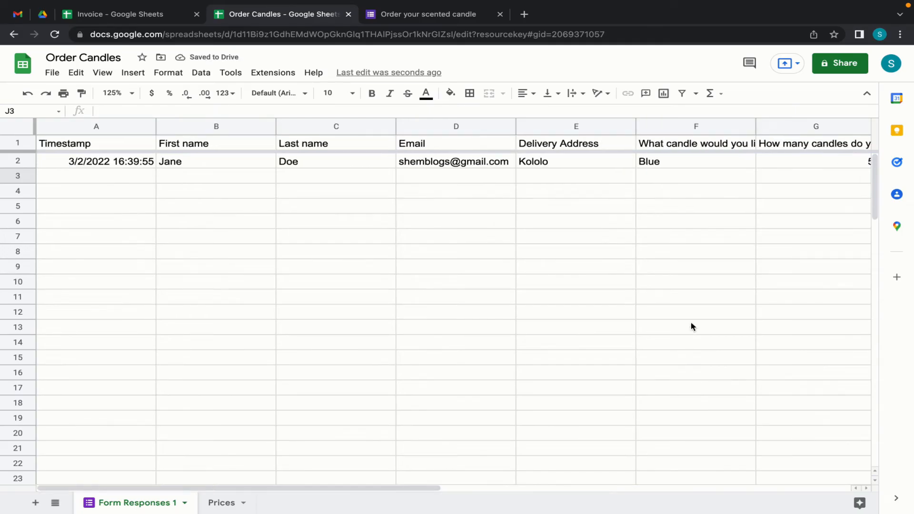
scroll(569, 331, "right", 8)
scroll(568, 332, "left", 5)
left_click(112, 180)
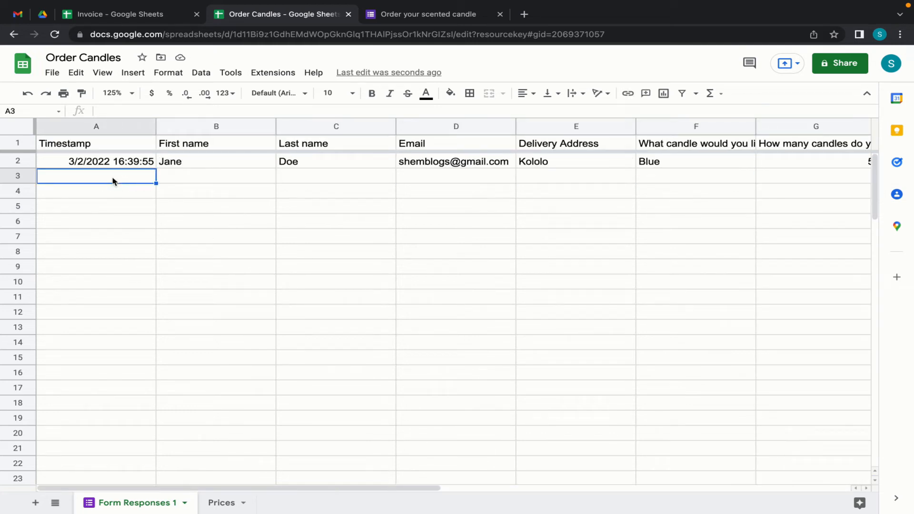
- Fill in the order form's first name, last name, email and delivery address
left_click(412, 13)
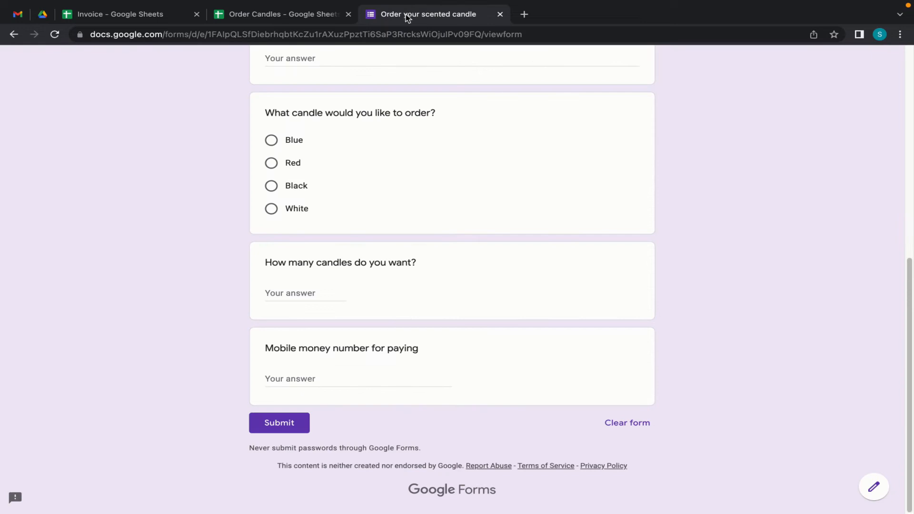
scroll(360, 219, "up", 10)
left_click(305, 185)
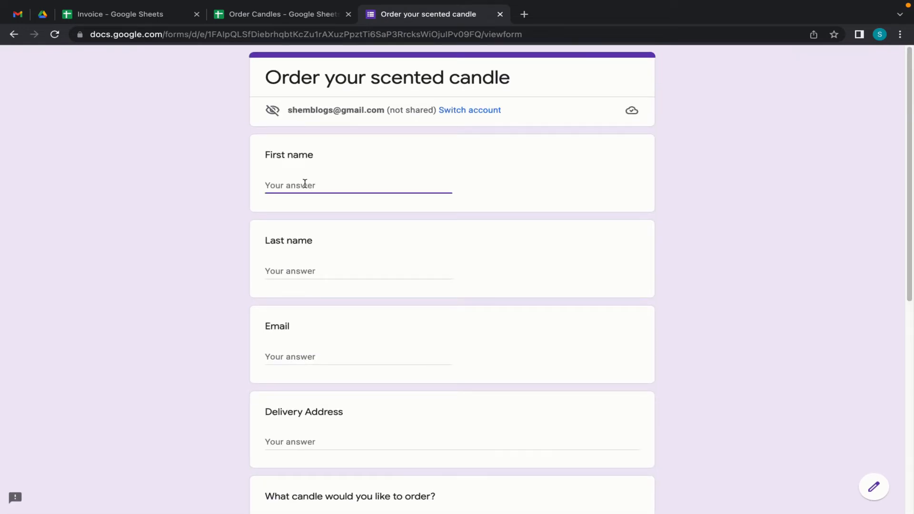
key("Tab")
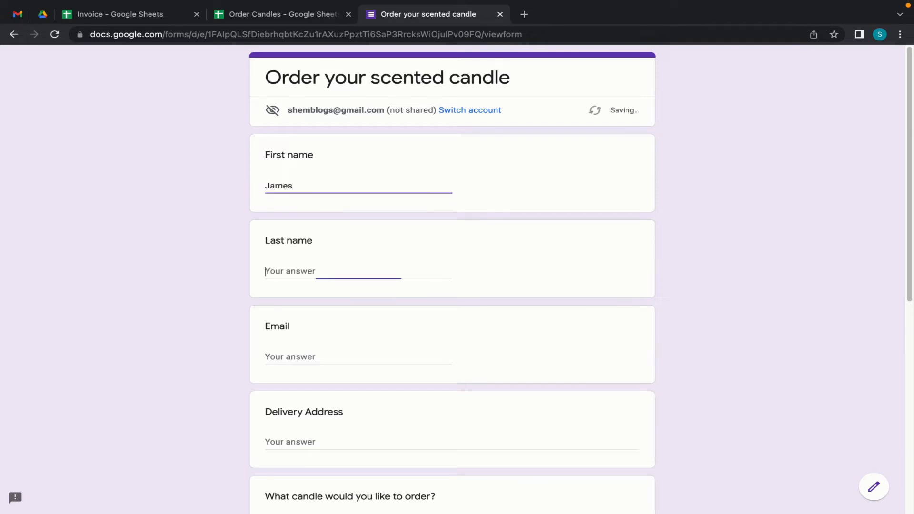
key("Tab")
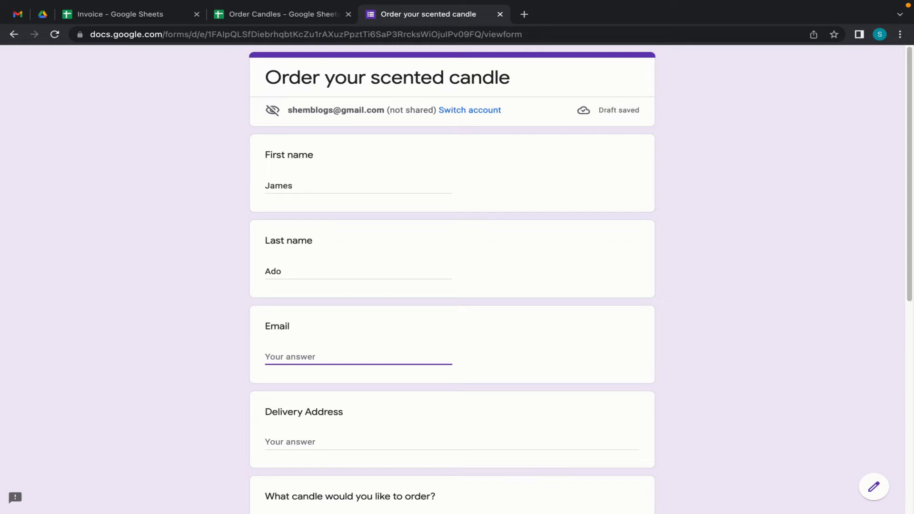
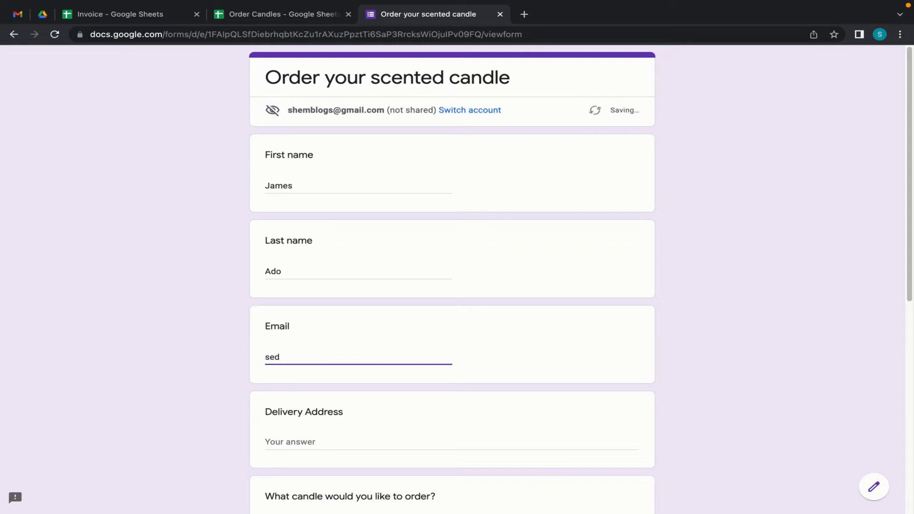
left_click(305, 443)
type("BUgolobi")
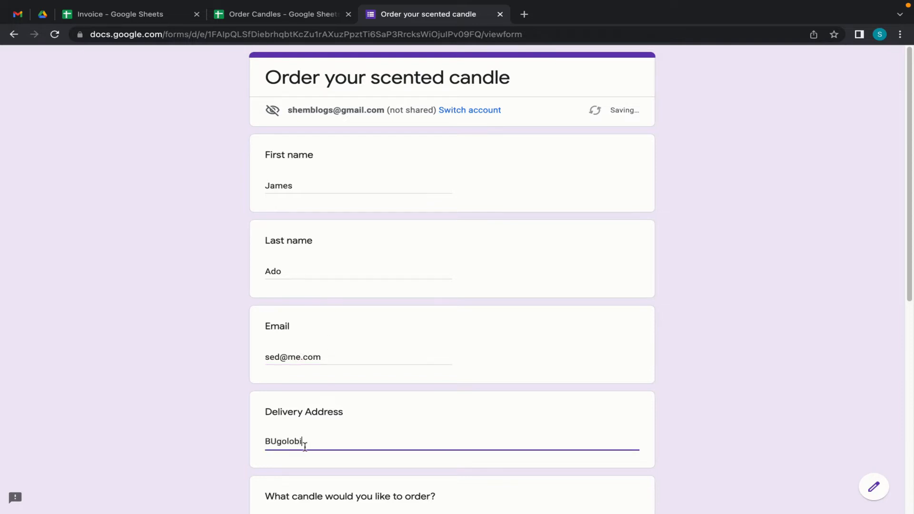
- Choose Black, quantity 3, enter the mobile money number and submit the order
scroll(305, 443, "down", 5)
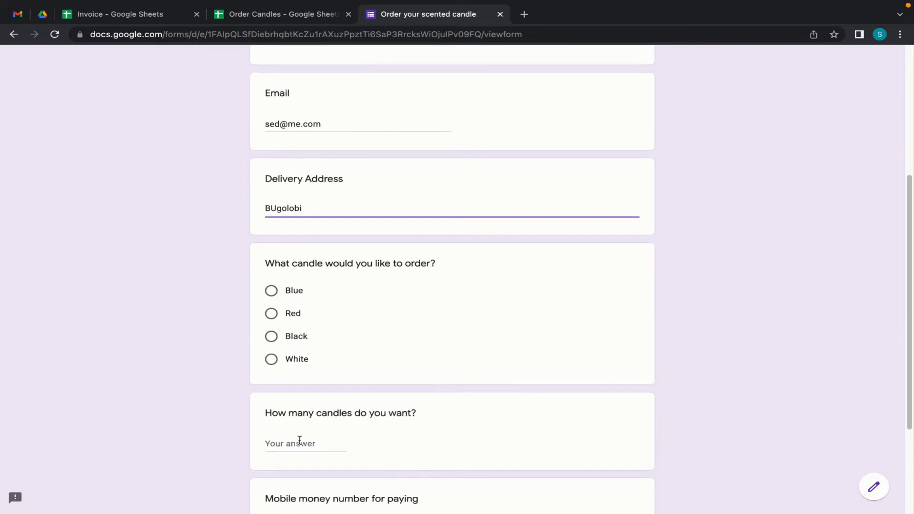
left_click(269, 342)
left_click(291, 462)
type("3")
scroll(402, 478, "down", 3)
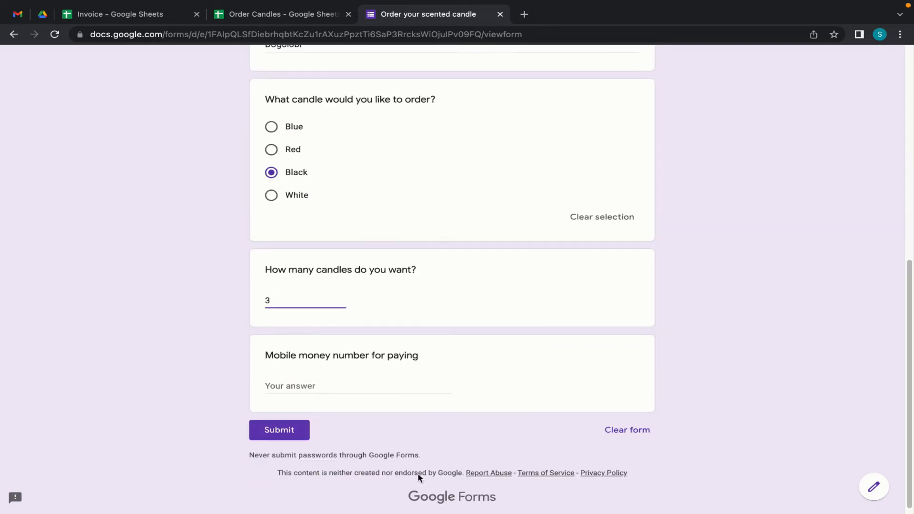
left_click(293, 375)
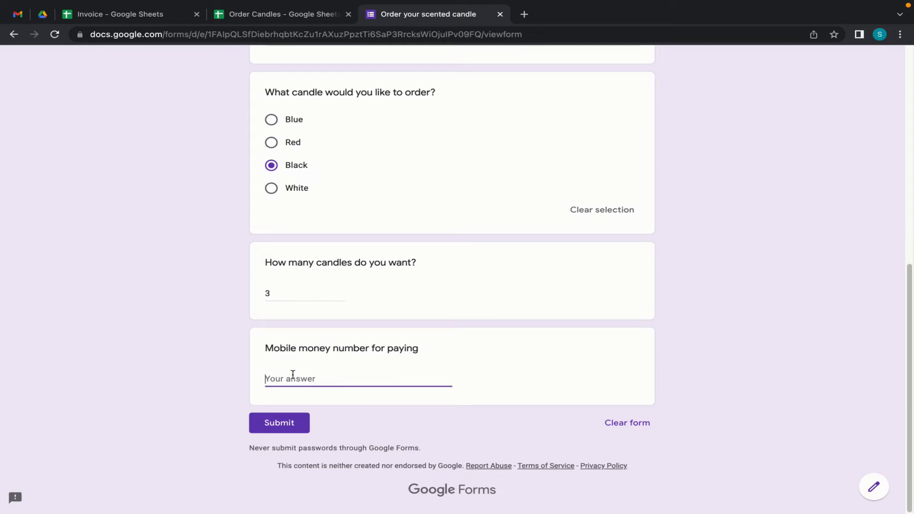
type("256772123456")
left_click(284, 428)
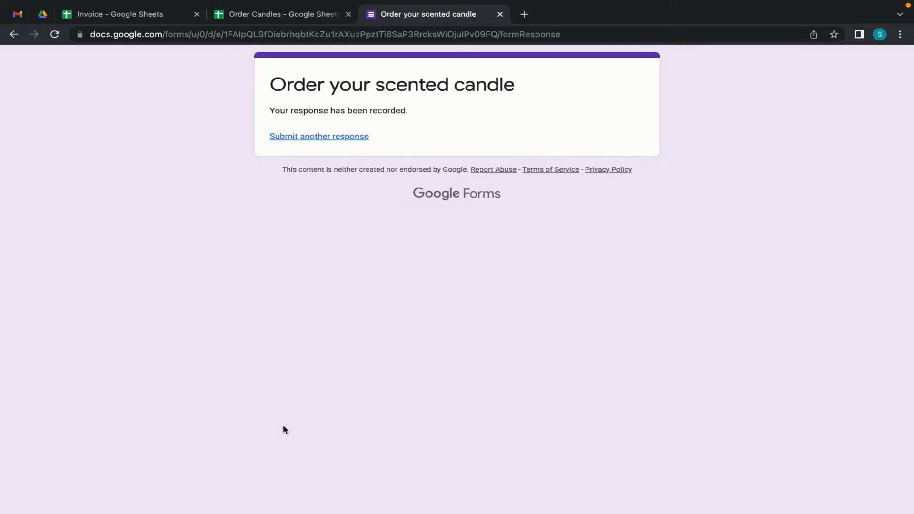
- Check the new Black order's unit price 34000 and total 102000 against the Prices sheet
left_click(287, 18)
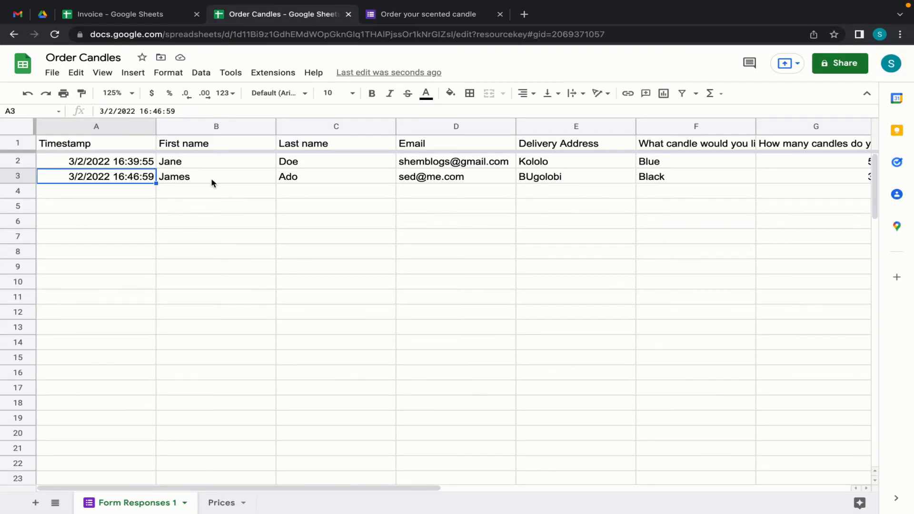
scroll(347, 184, "right", 3)
scroll(346, 188, "right", 3)
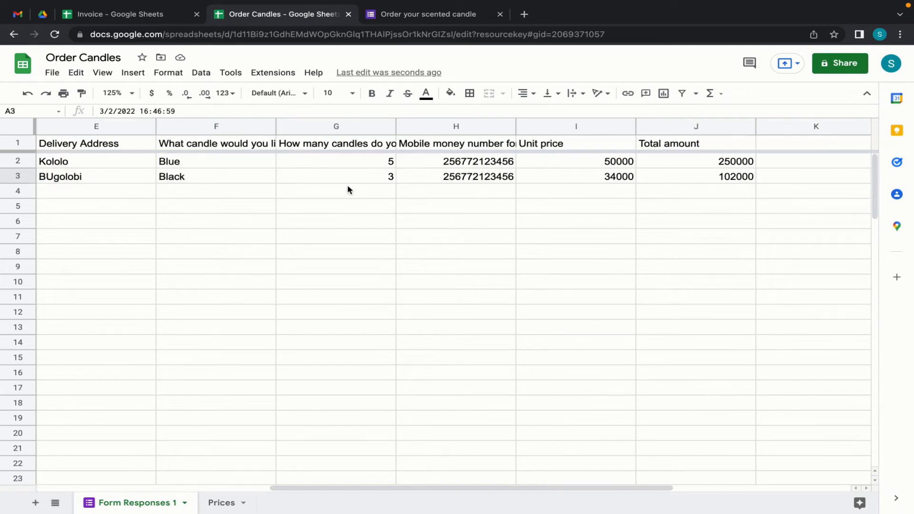
left_click(720, 184)
left_click(595, 180)
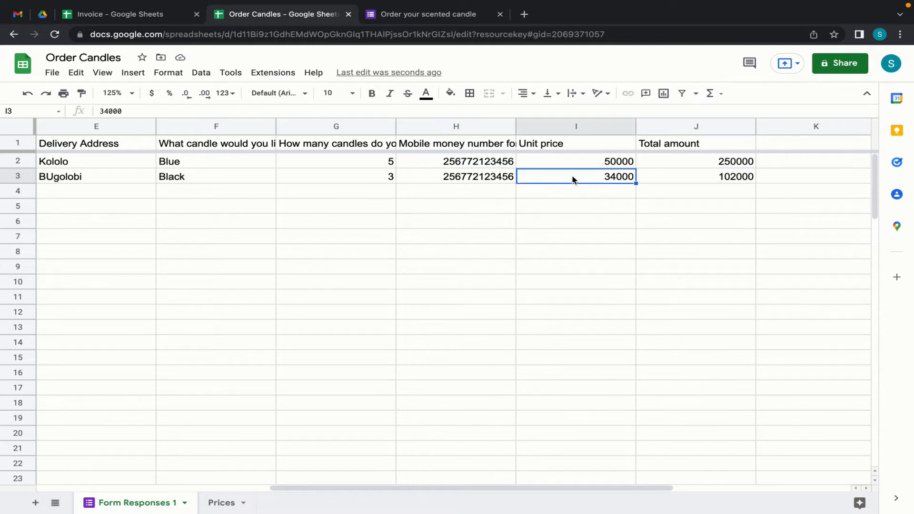
left_click(219, 504)
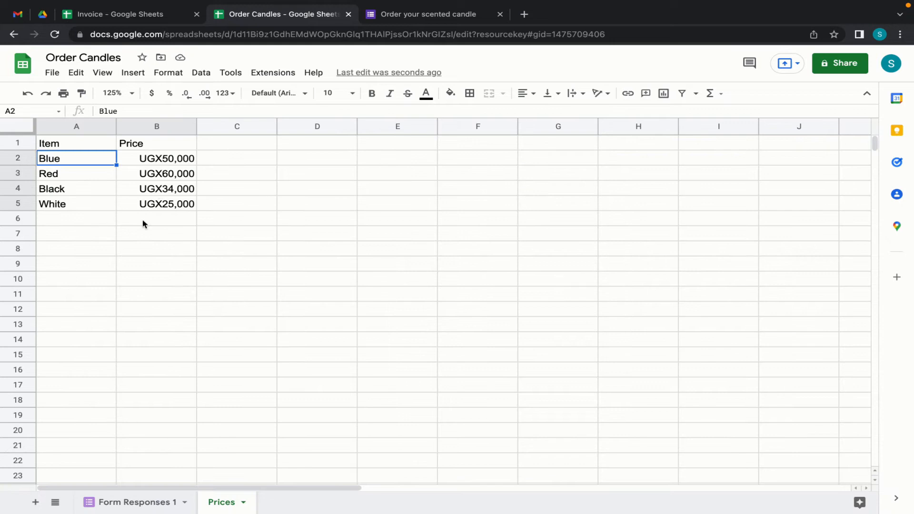
left_click(133, 503)
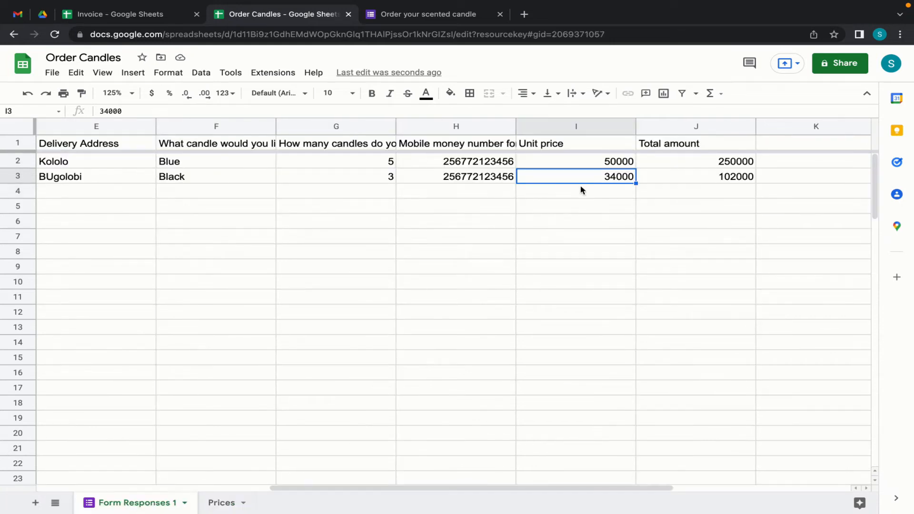
scroll(379, 280, "left", 8)
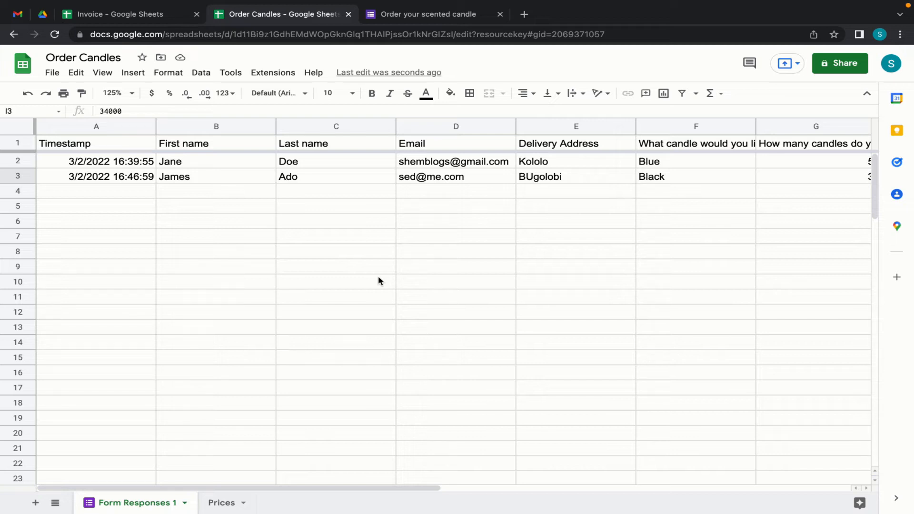
- Bring up the Invoice spreadsheet tab and scroll down through its template
left_click(52, 72)
mouse_move(133, 96)
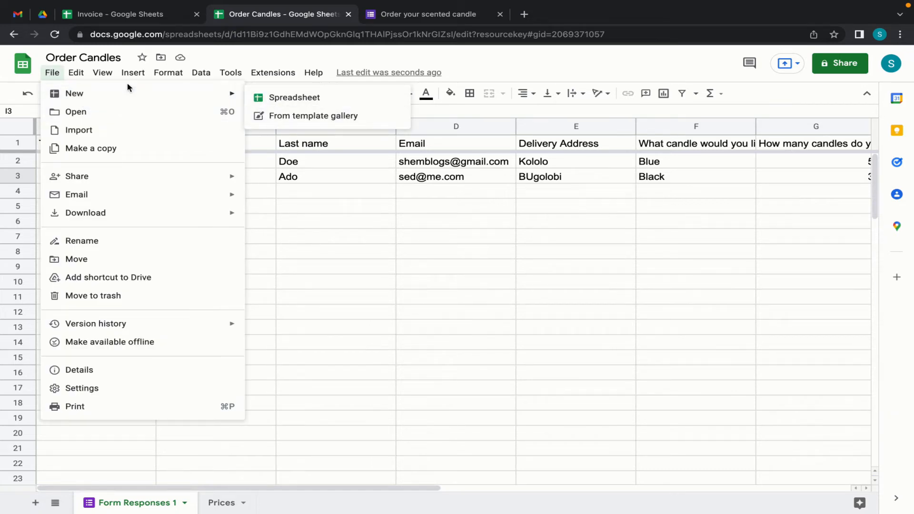
left_click(122, 16)
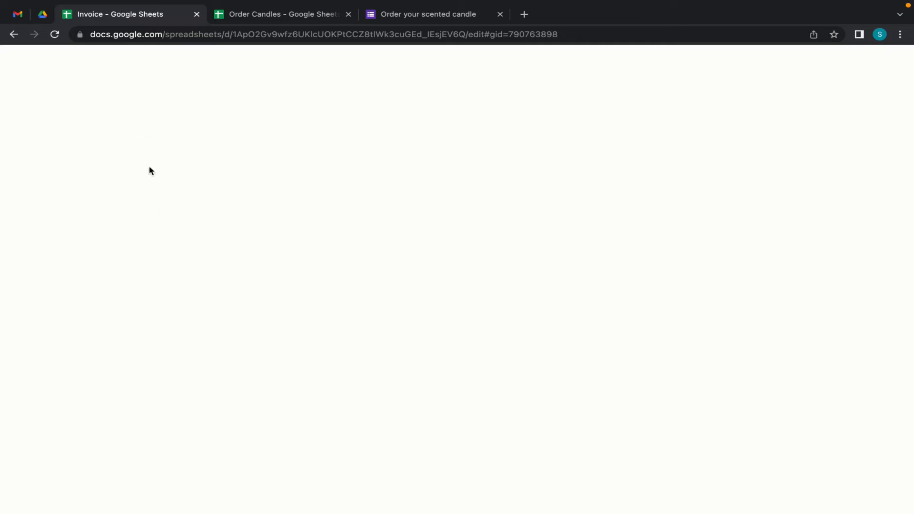
scroll(176, 323, "down", 3)
- Replace the Your Company heading in B3 with Beauty Candles
scroll(181, 323, "up", 3)
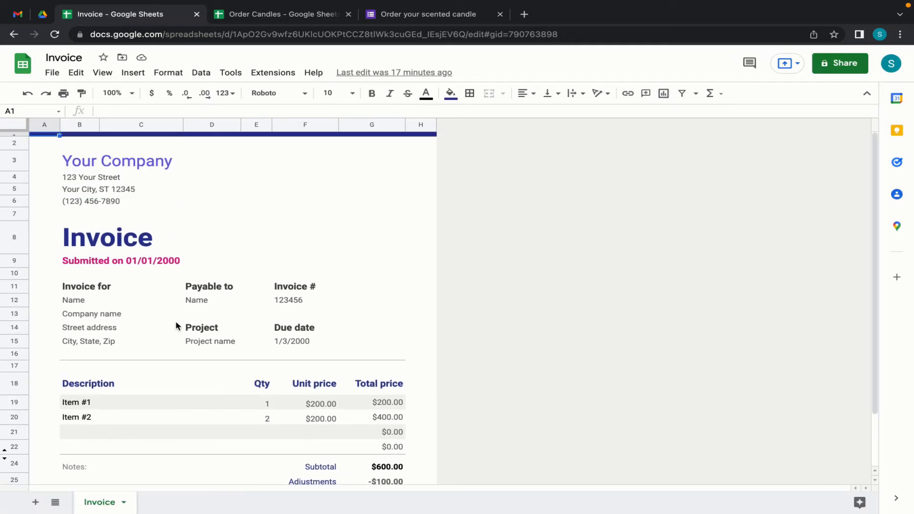
left_click(77, 164)
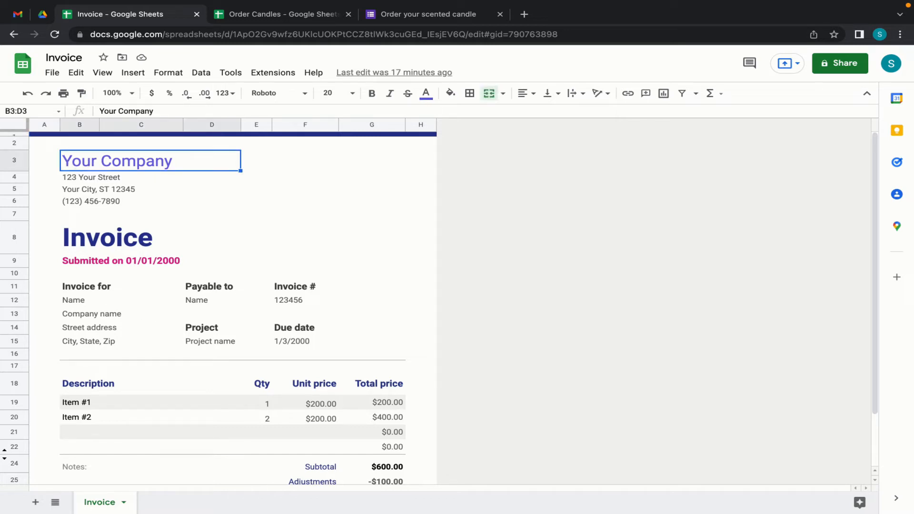
type("Beauty Candles")
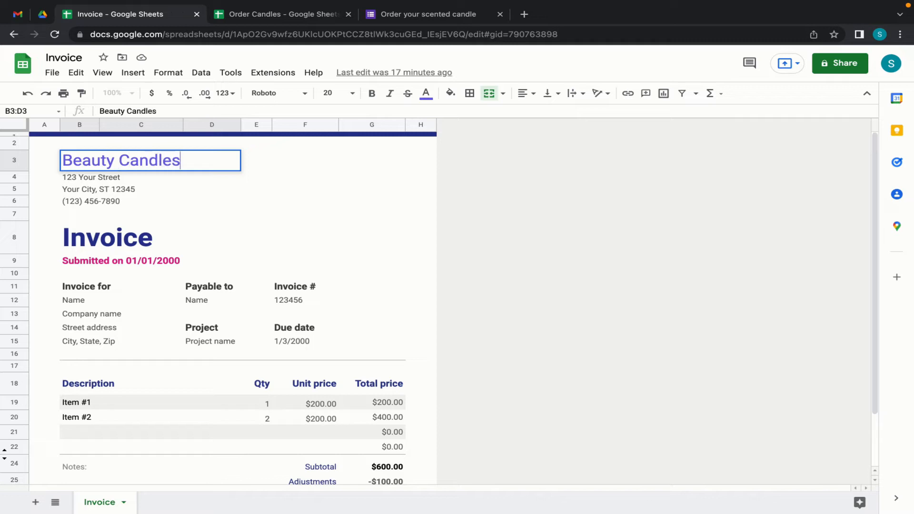
key("Return")
- Clear the street, city and phone lines in B4:D6 below the company name
left_click_drag(72, 178, 79, 201)
key("Delete")
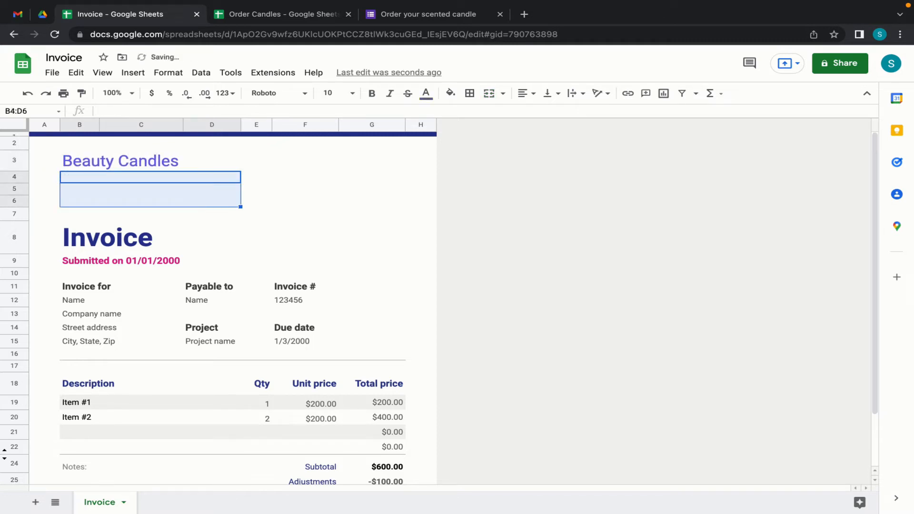
left_click(12, 179)
left_click_drag(12, 178, 15, 200)
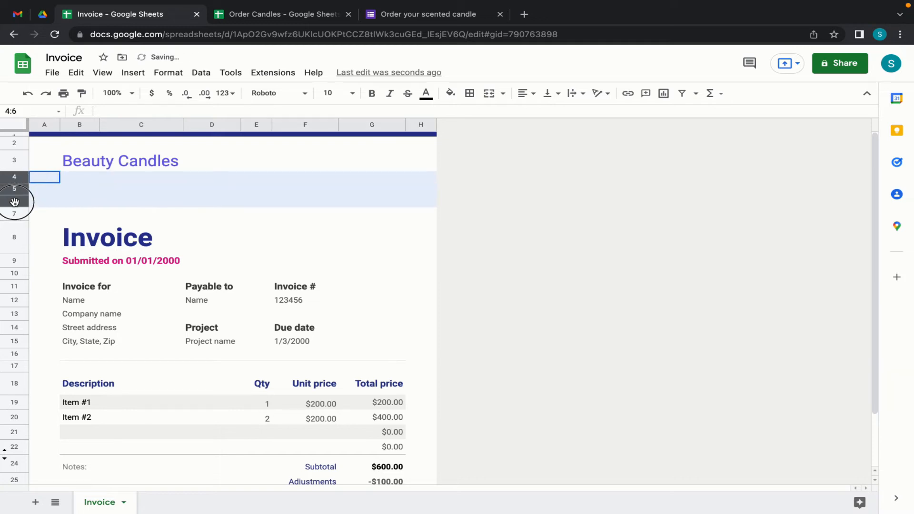
key("ctrl+minus")
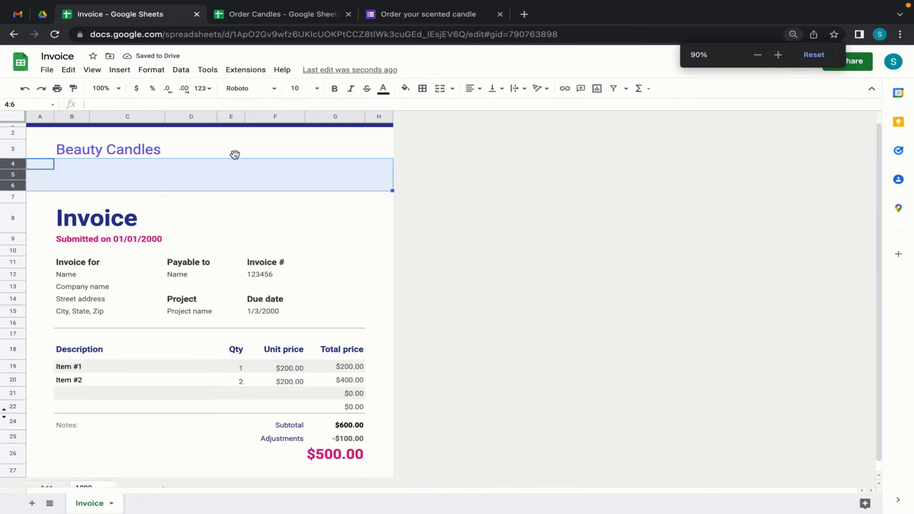
key("ctrl+plus")
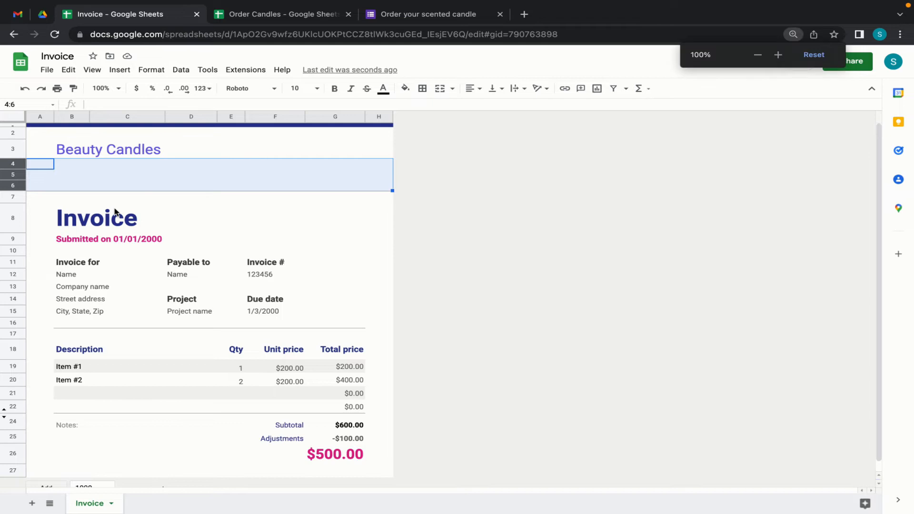
- Enter Kampala in B4 as the company location
left_click(67, 178)
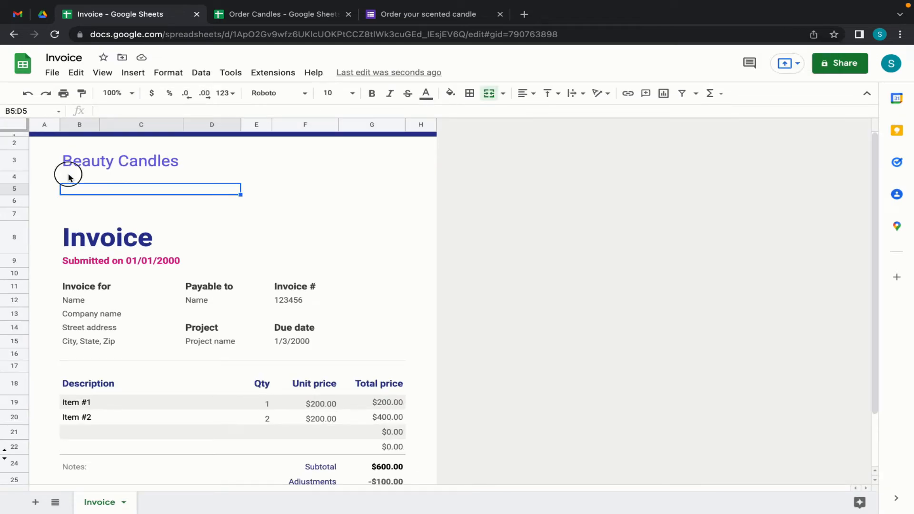
type("Kampala")
key("Return")
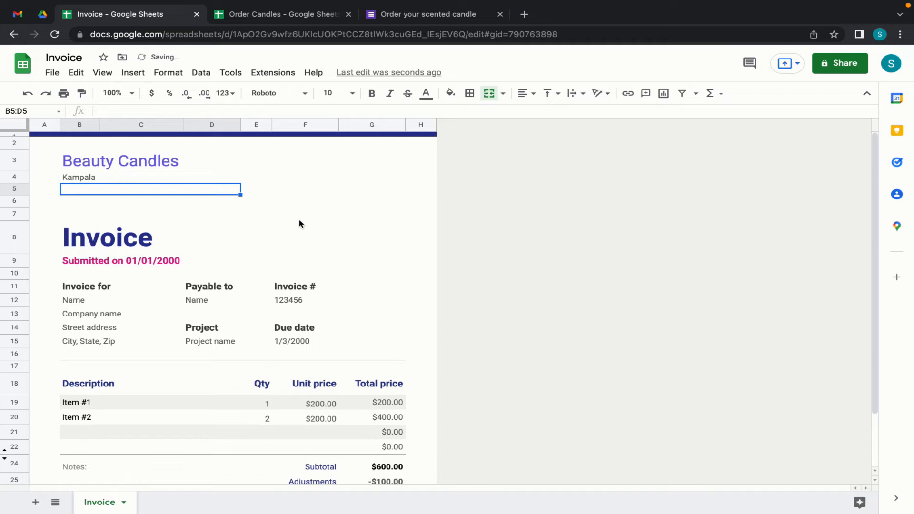
left_click(109, 262)
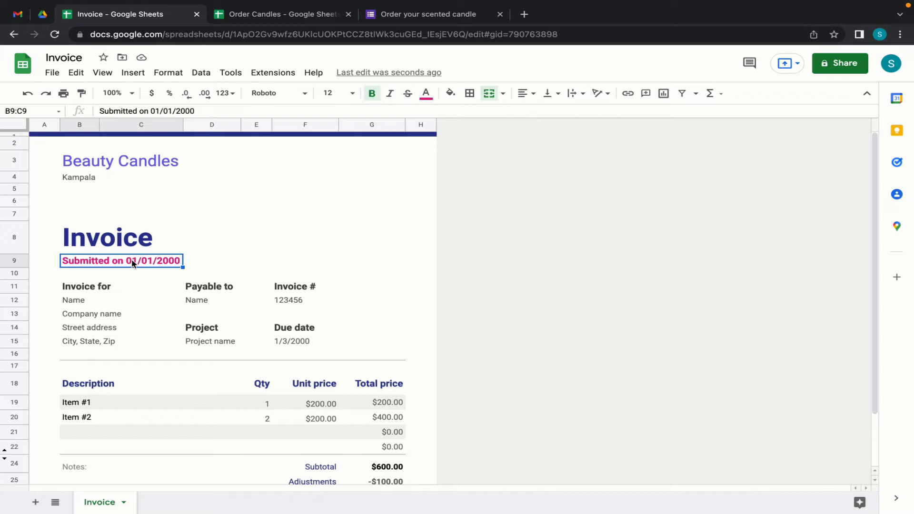
- Trim the placeholder date from B9 and check the Timestamp header in the Order Candles responses
left_click(195, 111)
key("BackSpace")
key("BackSpace")
key("BackSpace")
key("BackSpace")
key("BackSpace")
key("BackSpace")
key("BackSpace")
key("BackSpace")
key("BackSpace")
key("BackSpace")
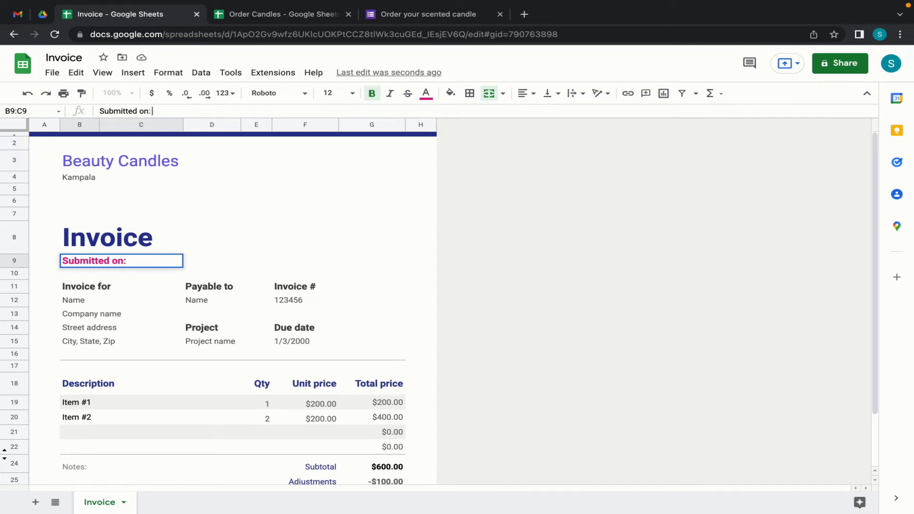
left_click(278, 15)
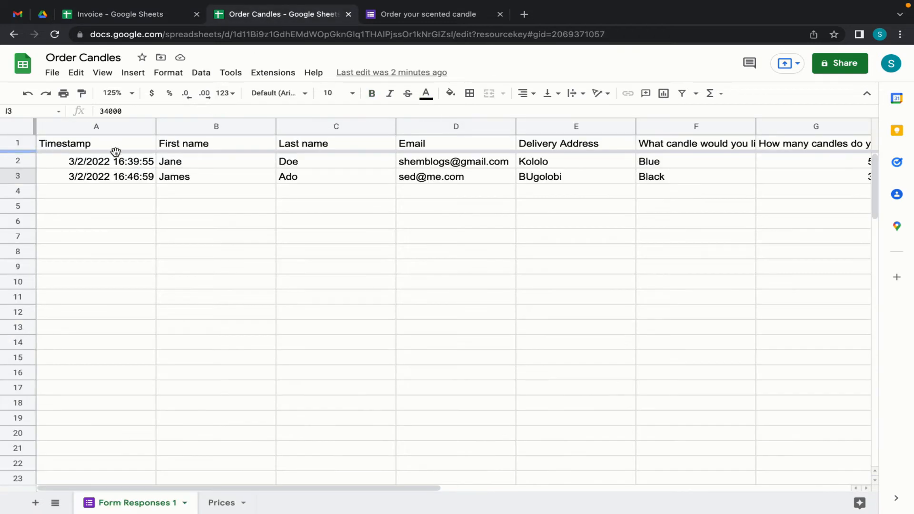
left_click(116, 145)
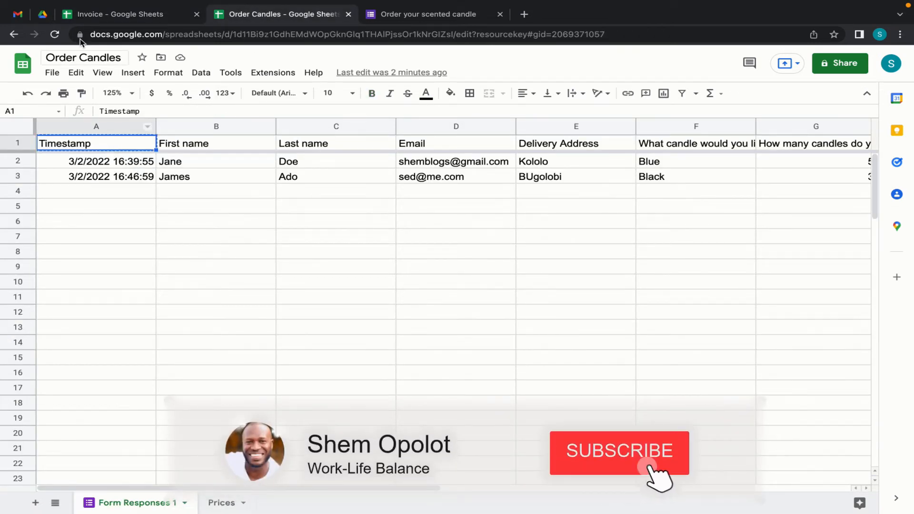
left_click(128, 17)
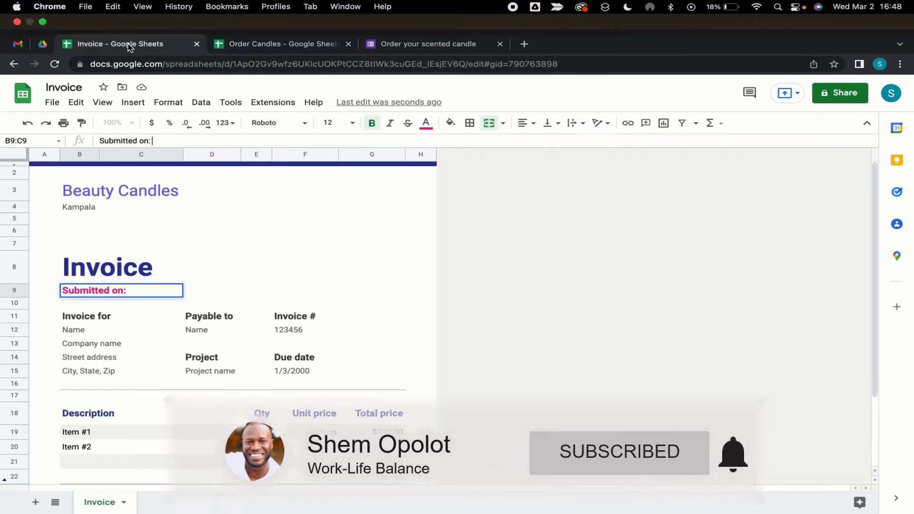
- Make B9 read only {{Timestamp}}, removing the Submitted on label
left_click(135, 261)
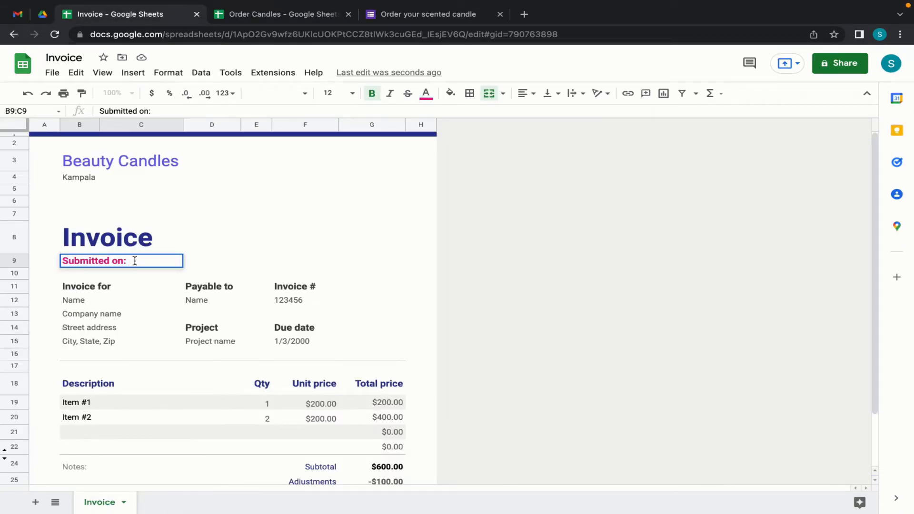
type("{{")
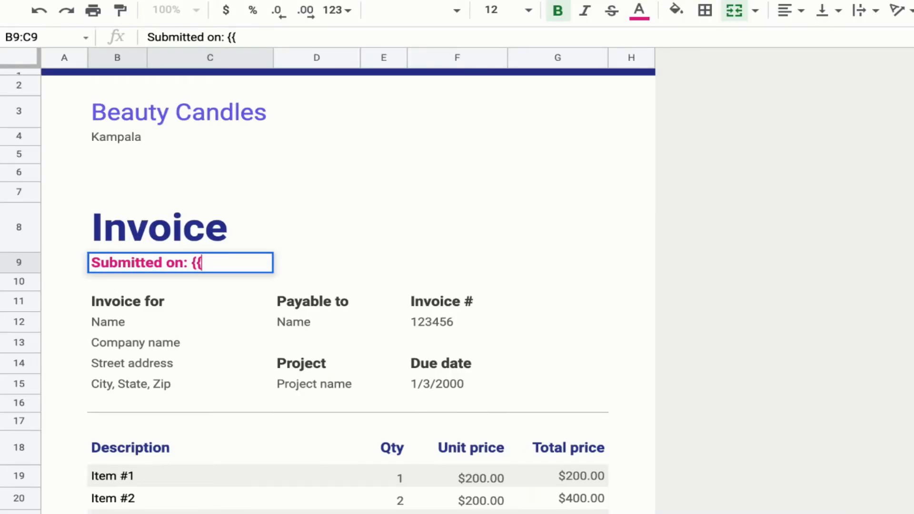
type("Timestamp")
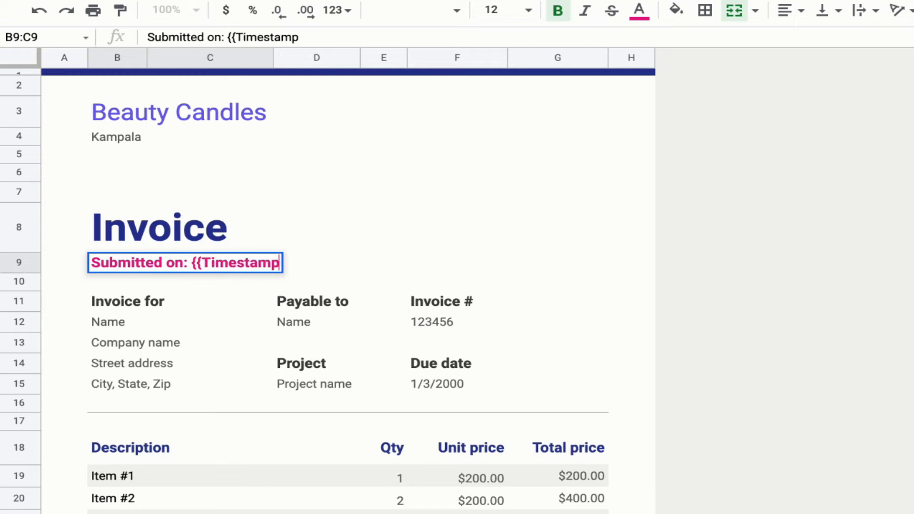
type("}}")
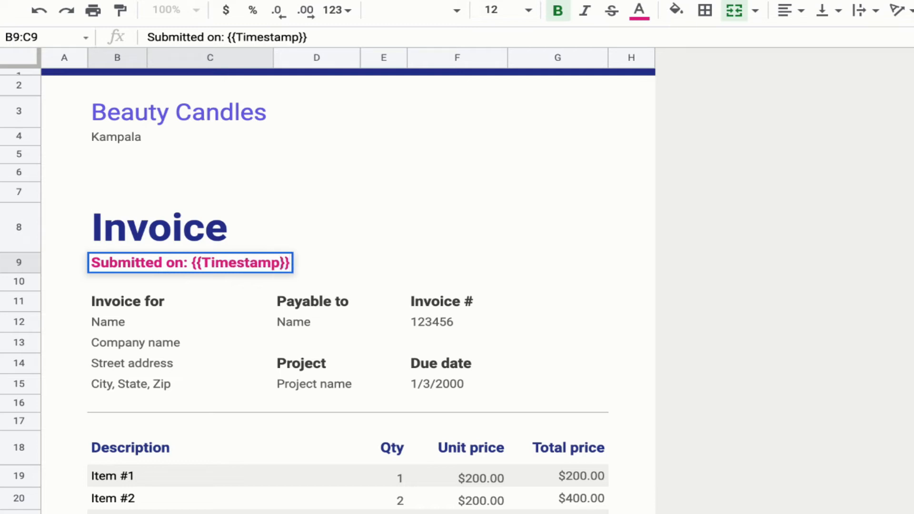
key("Return")
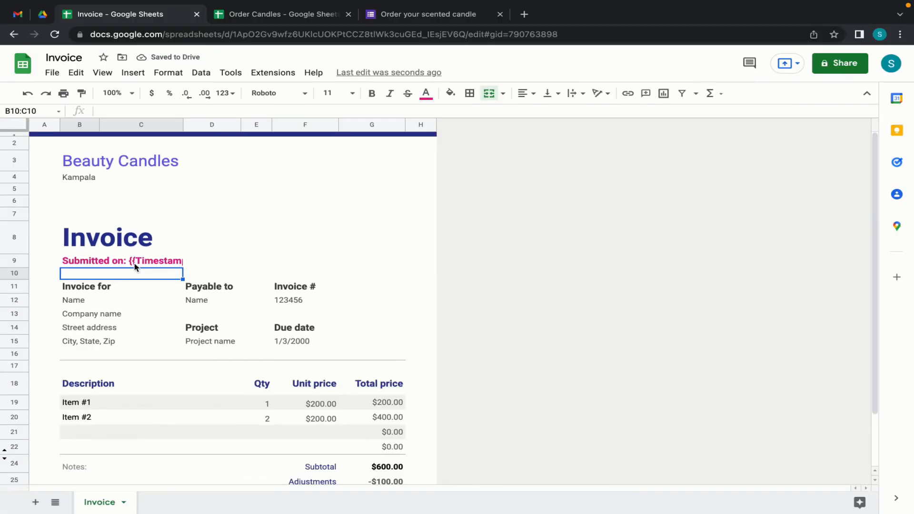
left_click(114, 262)
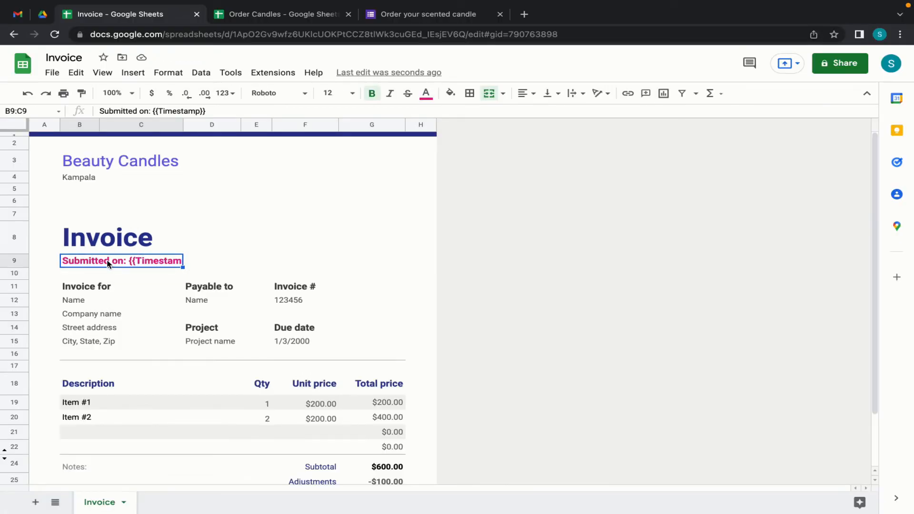
left_click(153, 111)
key("BackSpace")
key("BackSpace")
key("BackSpace")
key("BackSpace")
key("BackSpace")
key("BackSpace")
key("BackSpace")
key("BackSpace")
key("BackSpace")
key("BackSpace")
key("BackSpace")
key("BackSpace")
key("BackSpace")
key("BackSpace")
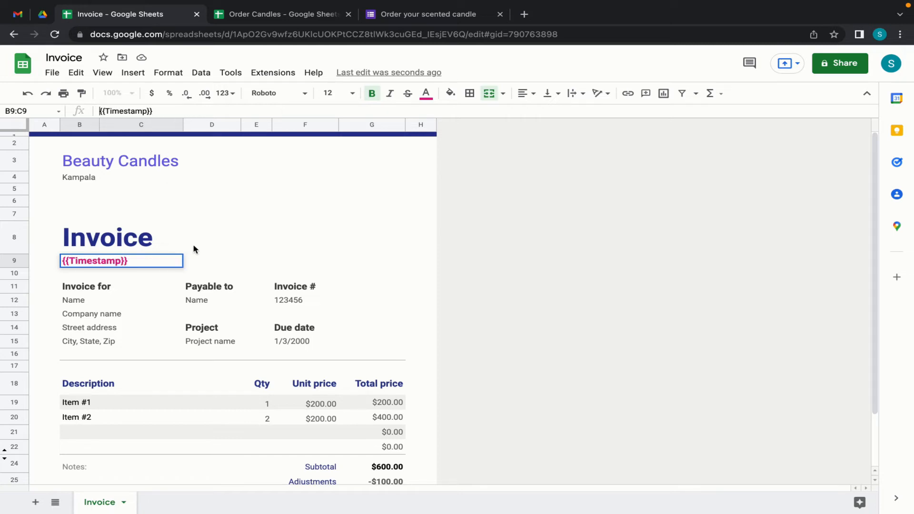
key("Return")
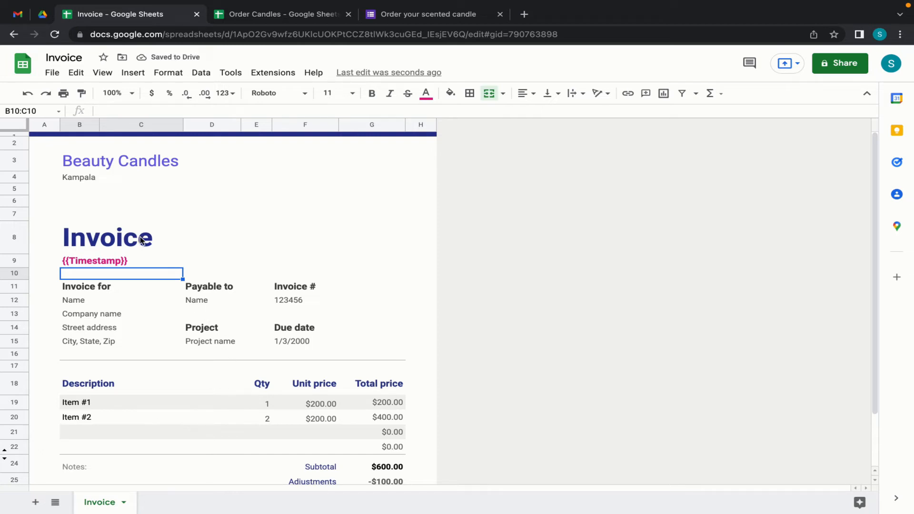
- Compare B9's {{Timestamp}} text against the form response headers
left_click(106, 263)
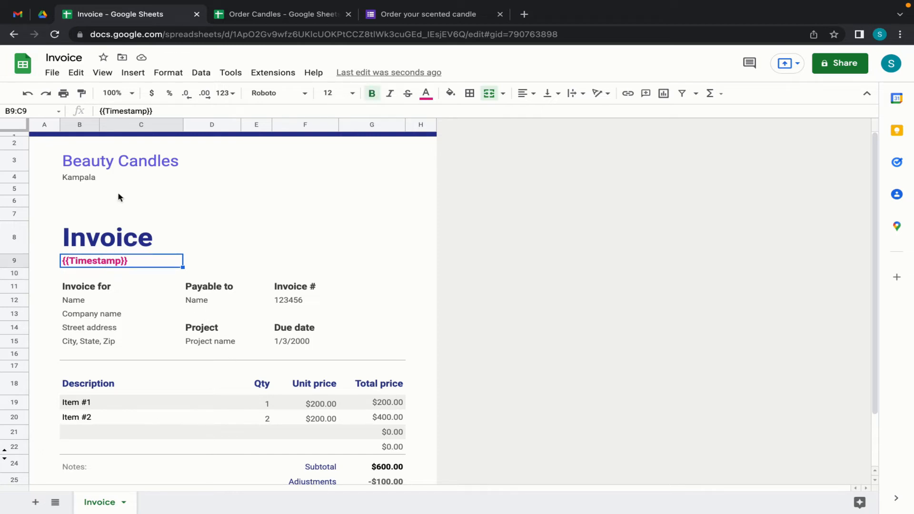
left_click(260, 14)
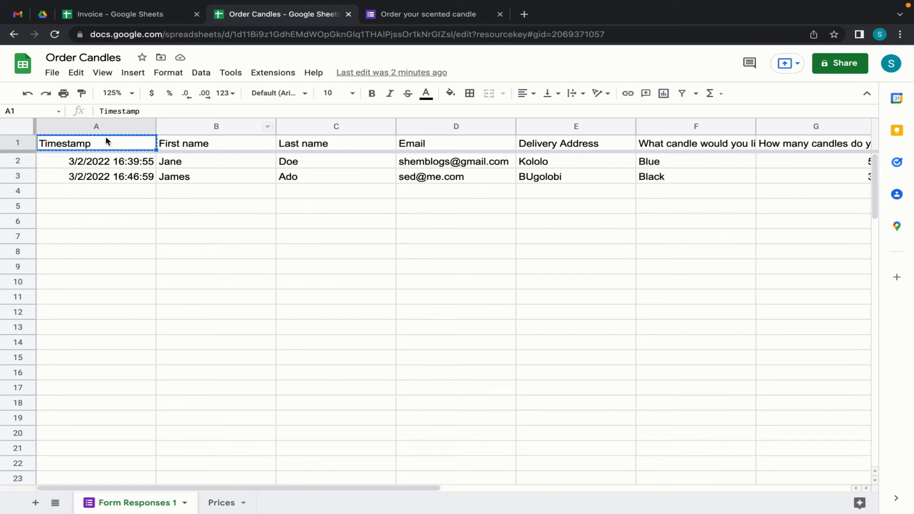
left_click(127, 14)
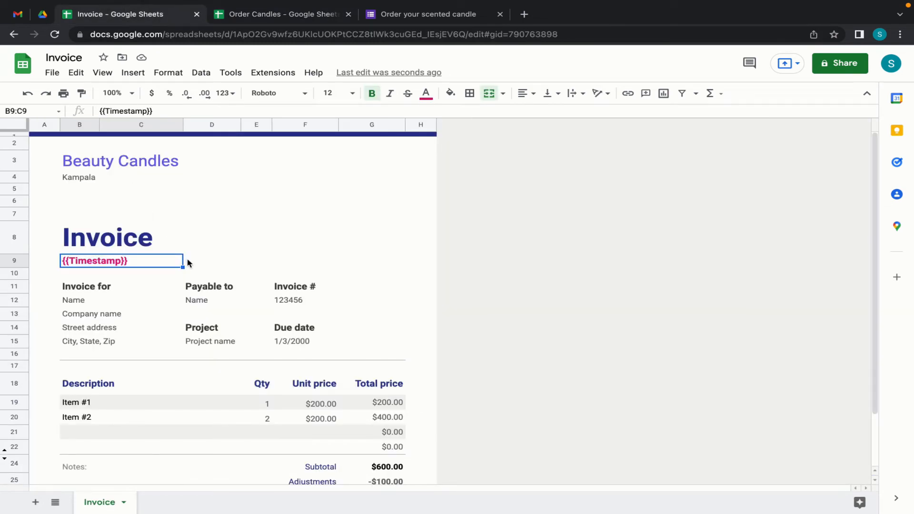
left_click(197, 288)
- Clear the Payable to and invoice details block, then enter {{First name}} in B12
left_click_drag(197, 289, 294, 340)
key("Delete")
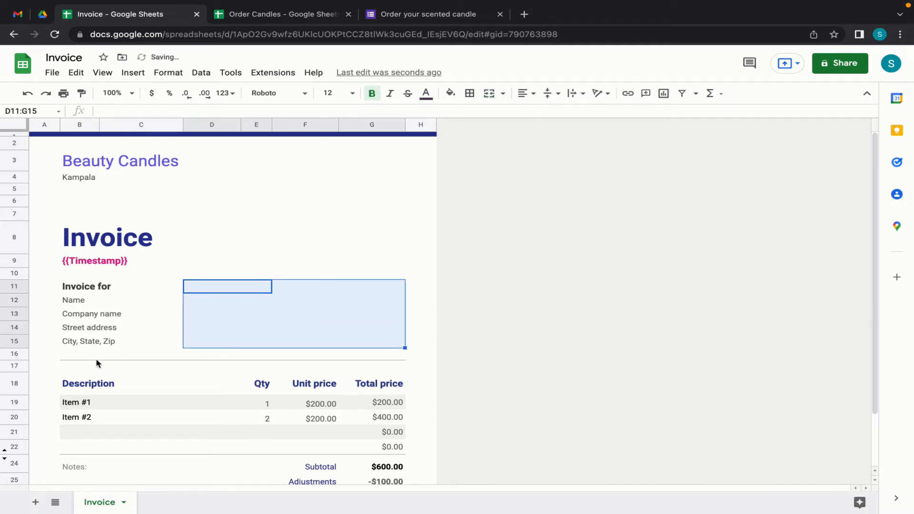
left_click(79, 304)
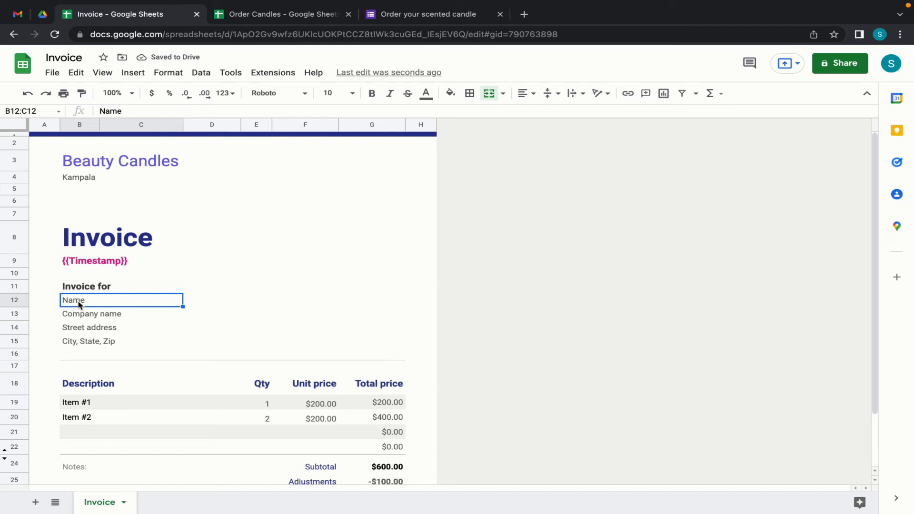
type("{{")
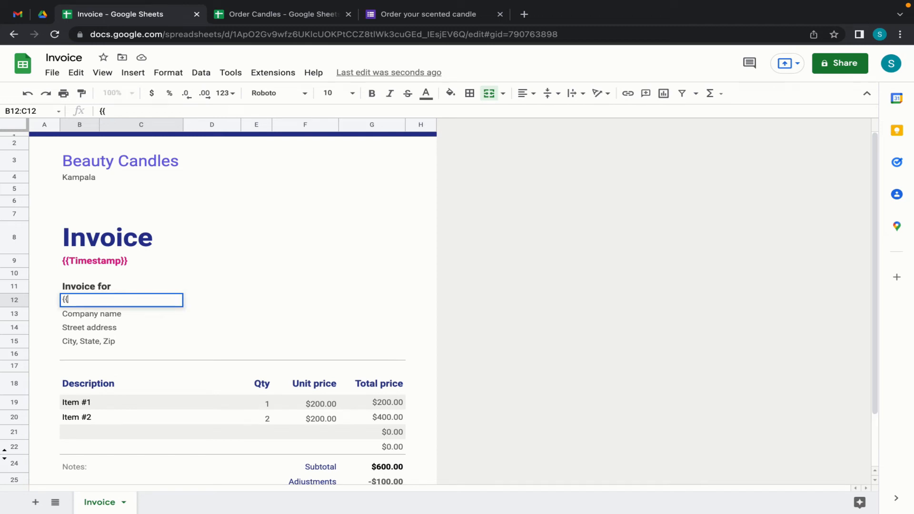
left_click(281, 14)
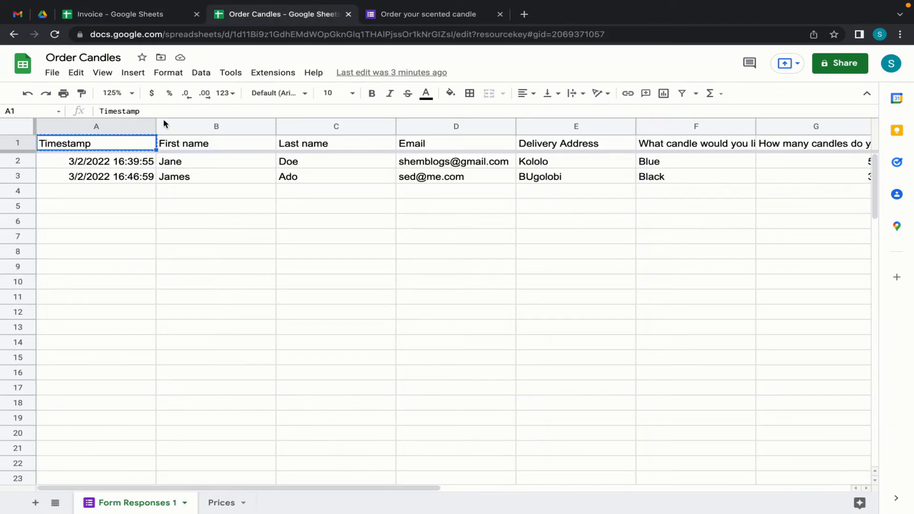
left_click(187, 146)
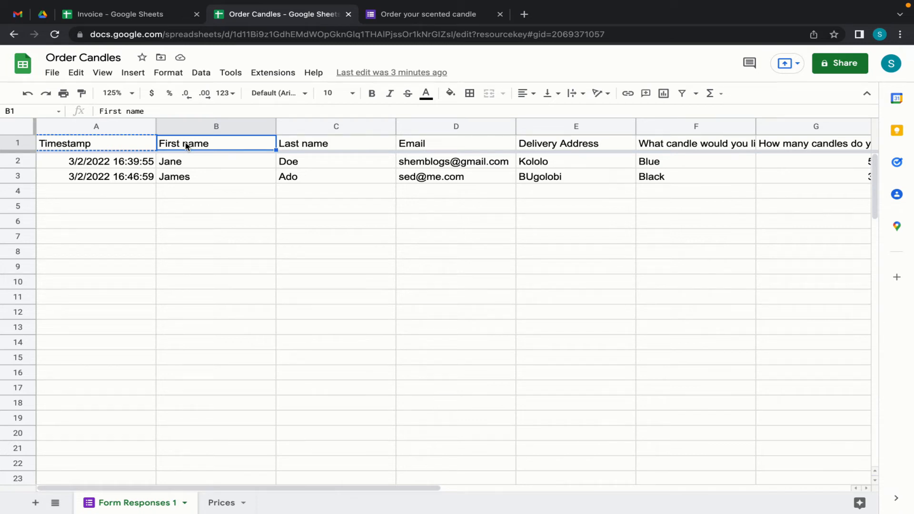
left_click(119, 16)
type("First name")
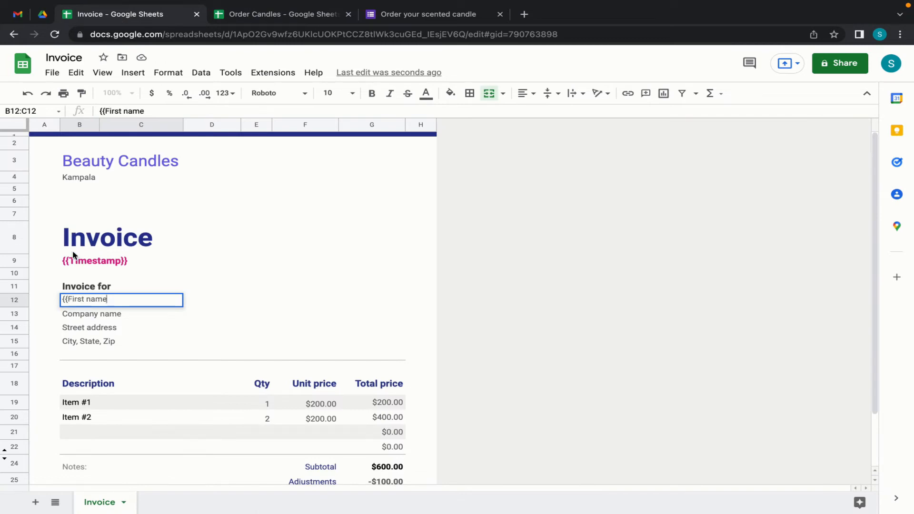
type("}}")
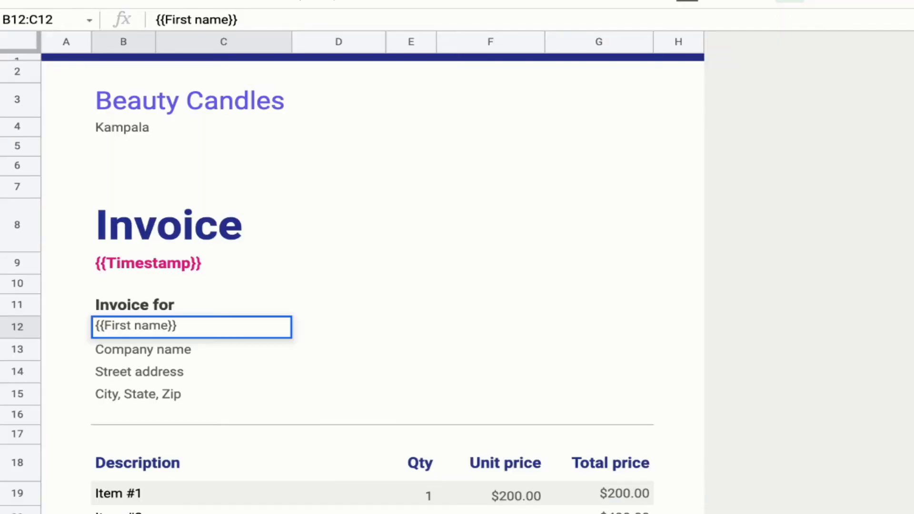
left_click(108, 353)
- Clear the old name and address lines and enter {{Delivery Address}} in B13
left_click_drag(131, 352, 135, 390)
key("Delete")
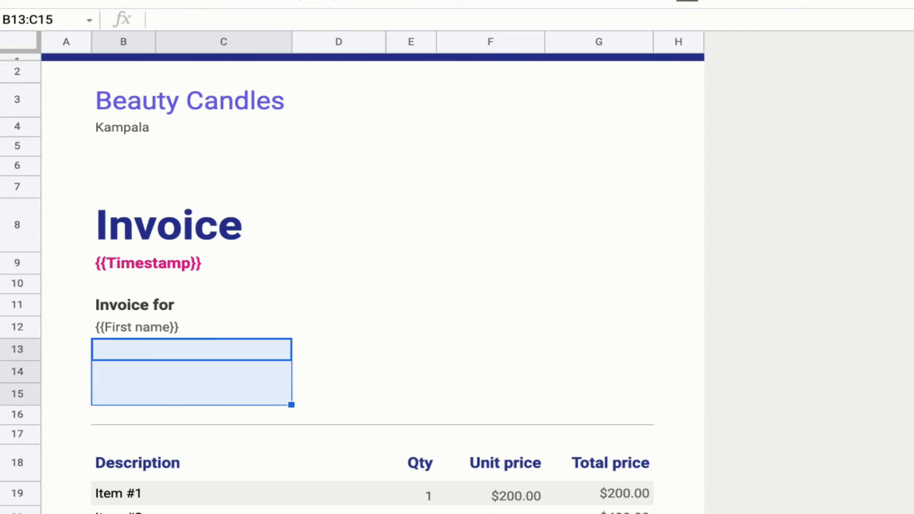
left_click(130, 352)
type("{{First name")
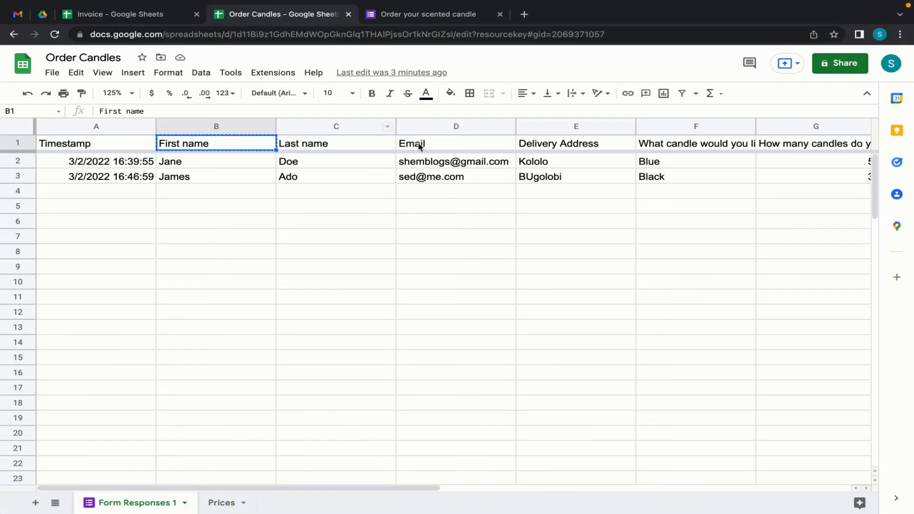
left_click(542, 144)
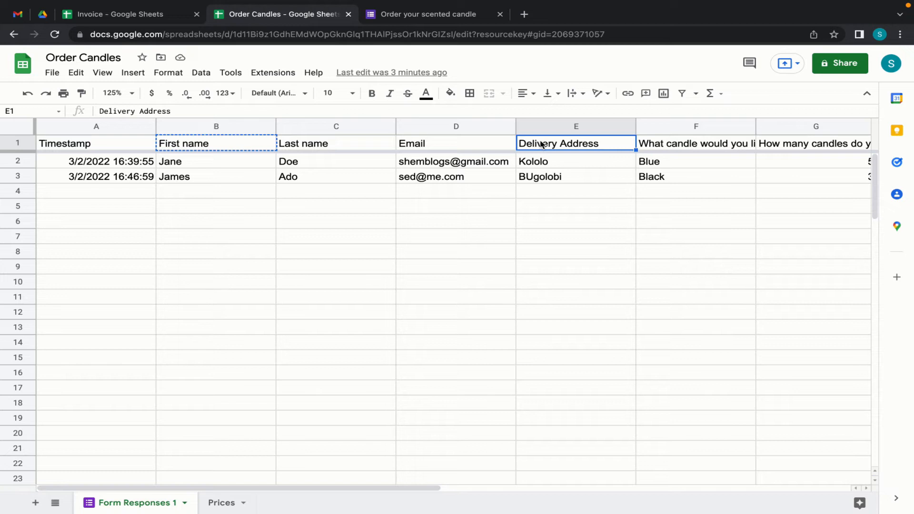
left_click(134, 17)
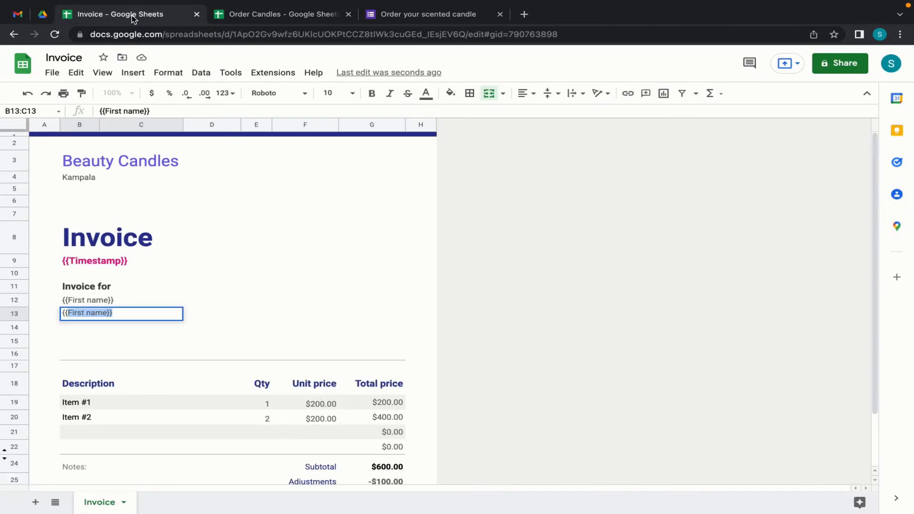
key("ctrl+v")
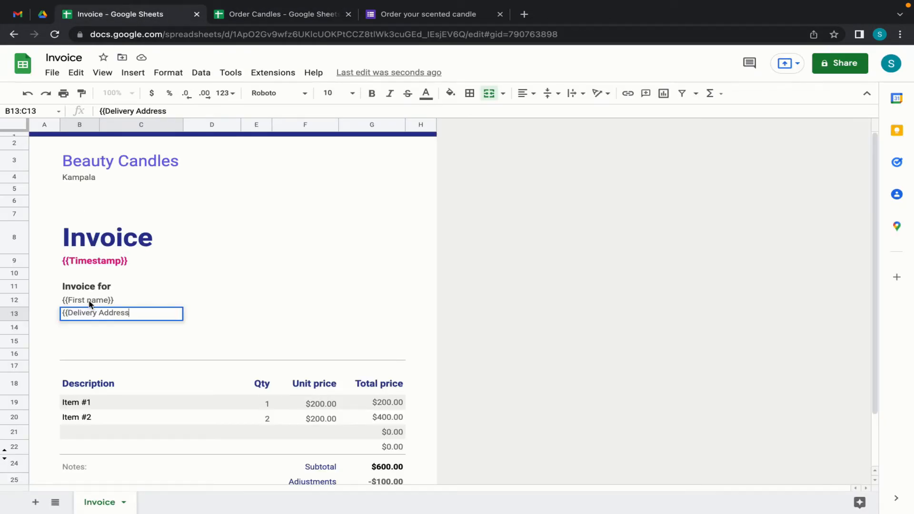
type("}}")
key("Return")
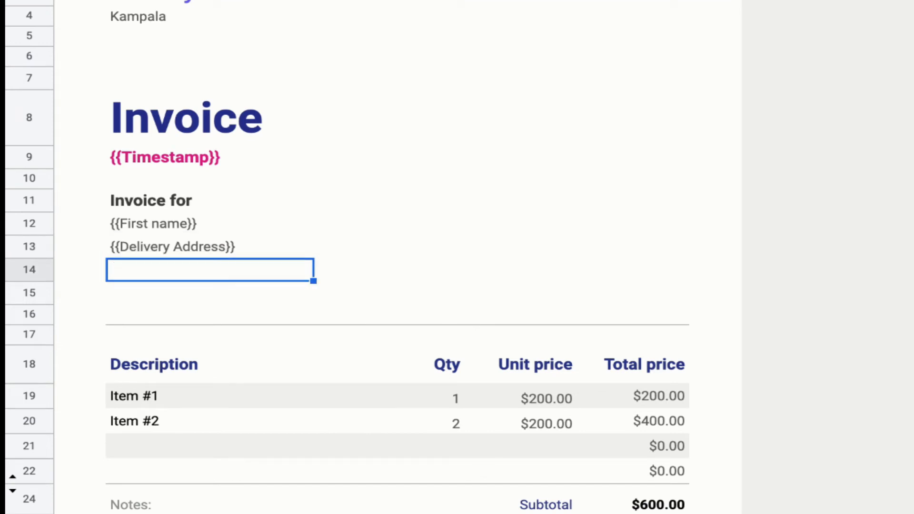
scroll(286, 317, "down", 1)
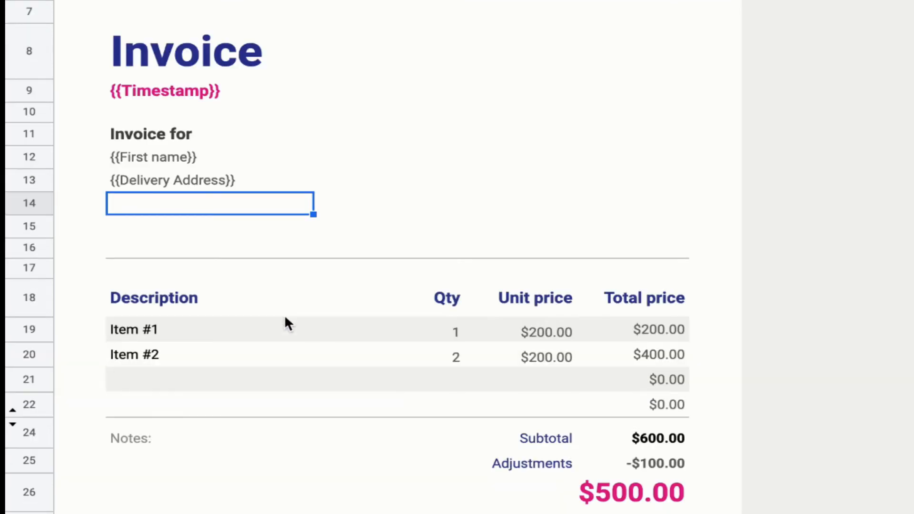
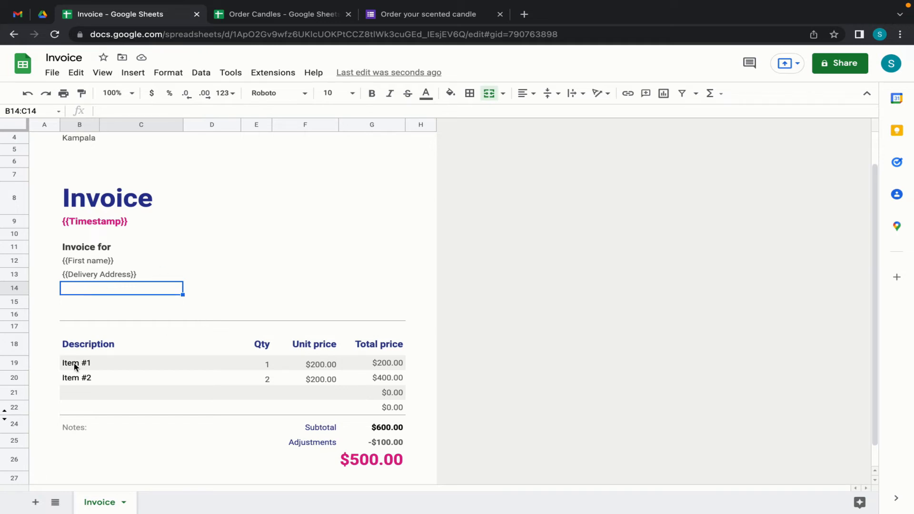
- Type the label 'Pay by mobile money' into cell F11
left_click(268, 249)
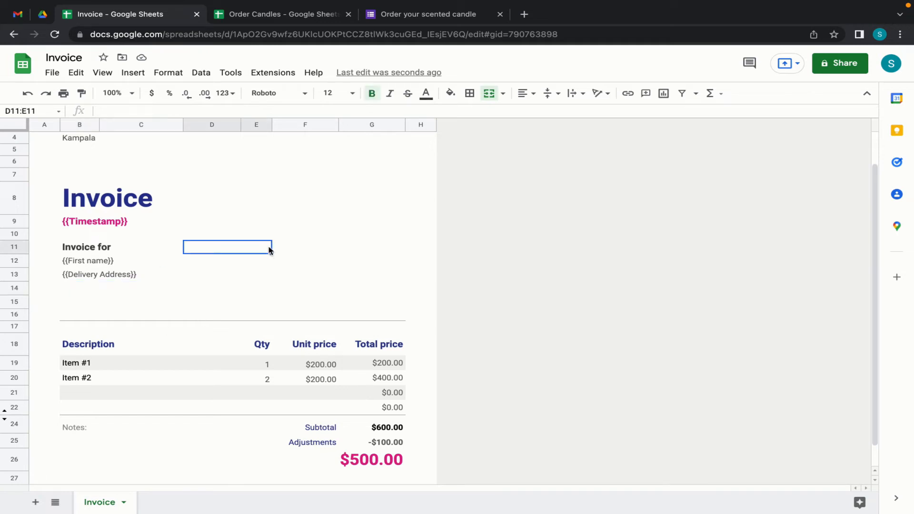
left_click(299, 247)
type("Pau")
key("BackSpace")
type("y by mobvil")
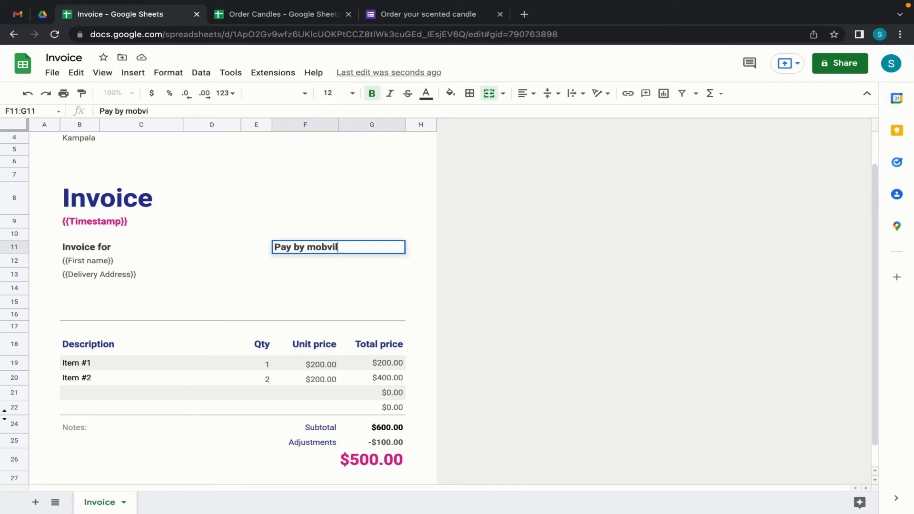
key("BackSpace")
key("BackSpace")
type("v")
key("BackSpace")
type("ile mo")
type("nney")
key("BackSpace")
key("BackSpace")
key("BackSpace")
type("ey:")
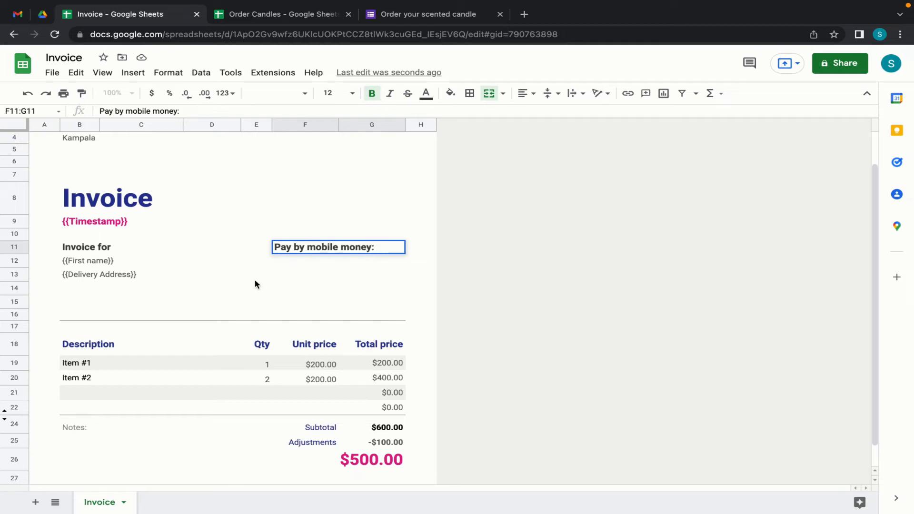
- Move the label to D11 beside Invoice for and widen column E to fit it
left_click_drag(304, 241, 230, 245)
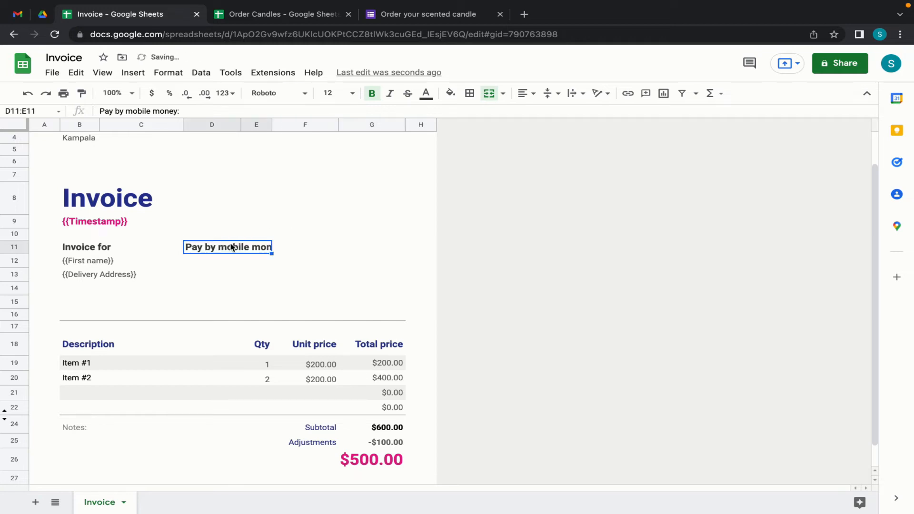
left_click_drag(271, 122, 284, 122)
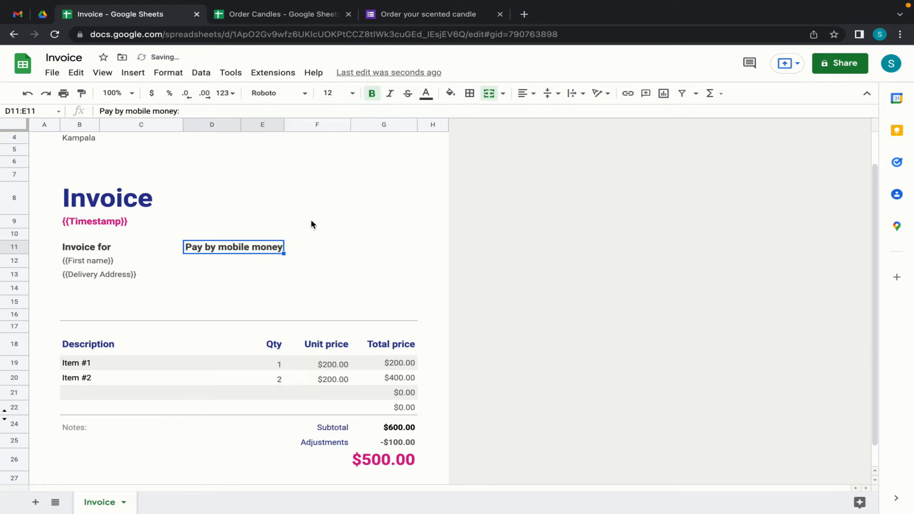
left_click(276, 246)
left_click(300, 248)
- Enter the {{Mobile money number for paying}} placeholder in F11 using the Order Candles header
type("{{")
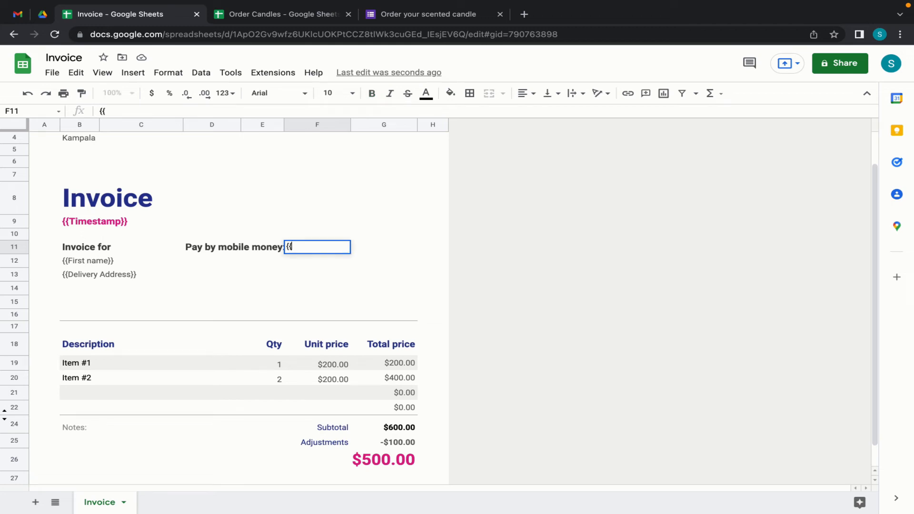
left_click(310, 16)
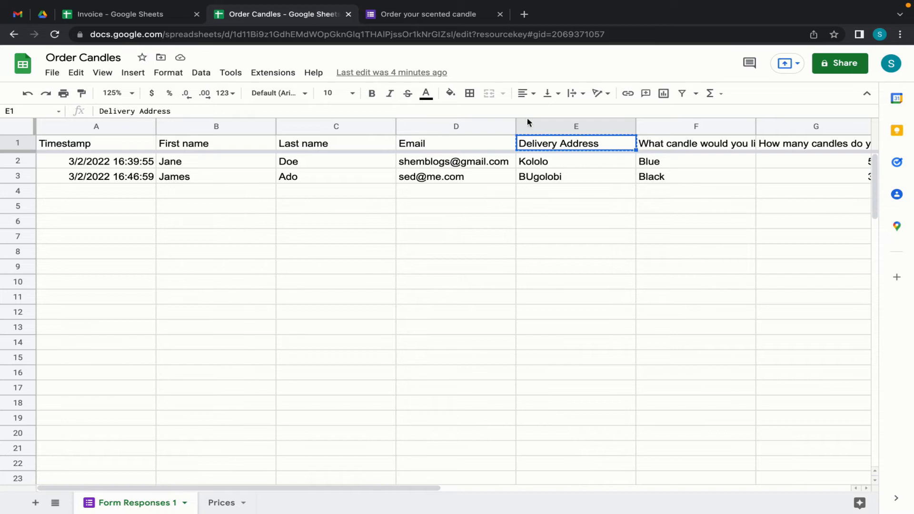
scroll(535, 174, "right", 8)
scroll(322, 176, "left", 6)
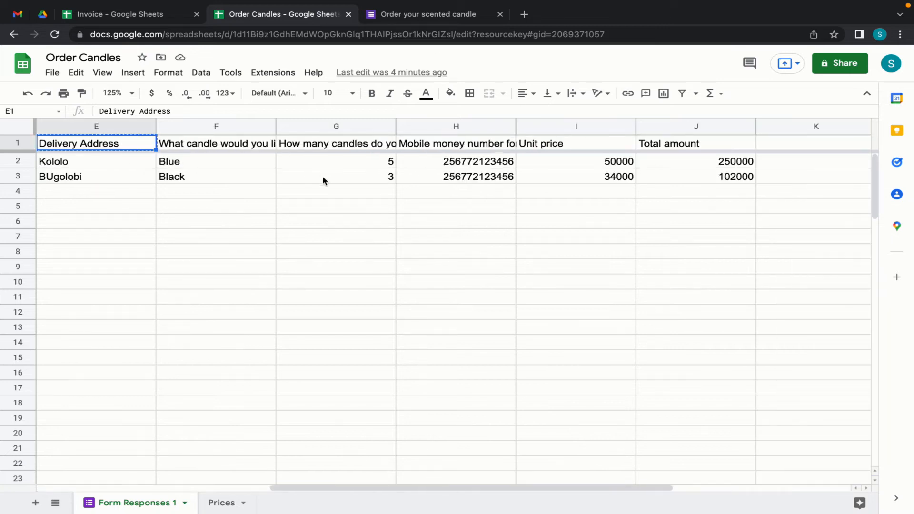
left_click(566, 147)
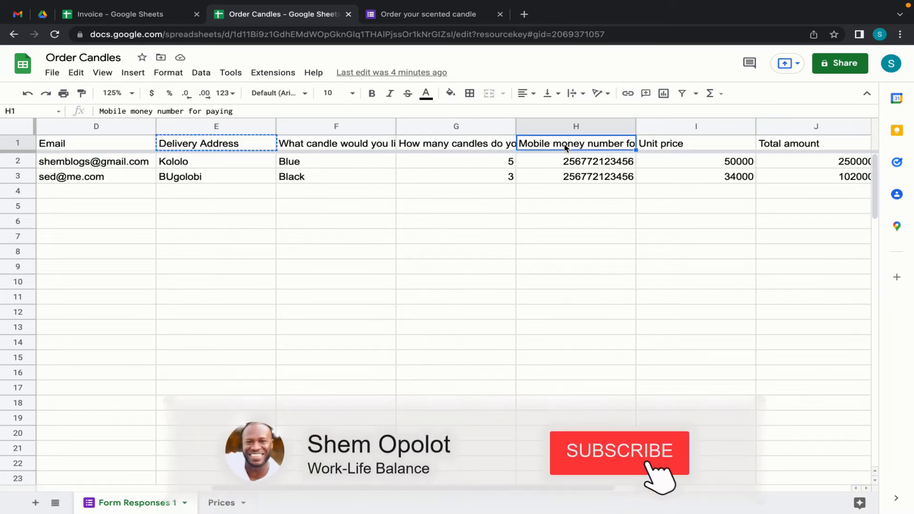
left_click(124, 17)
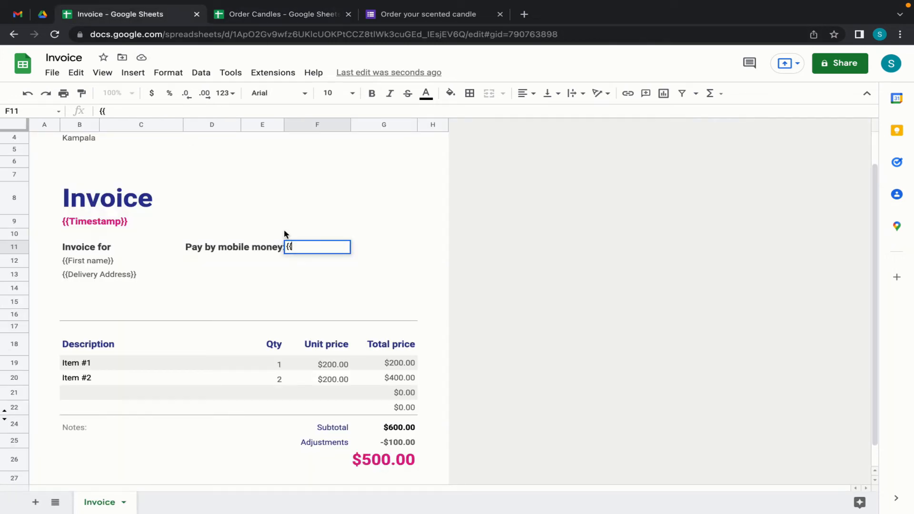
type("Mobile money number for paying")
type("}}")
key("Return")
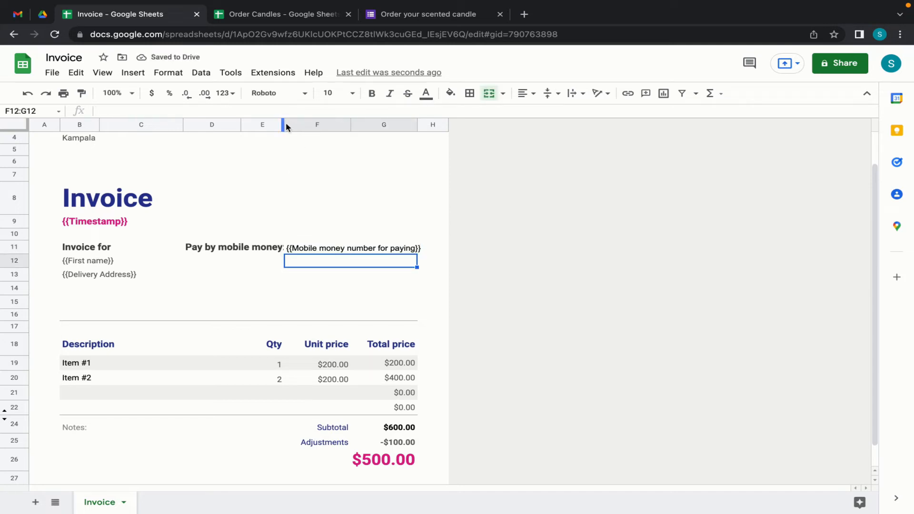
- Resize column E so the full payment label shows
left_click_drag(284, 124, 261, 125)
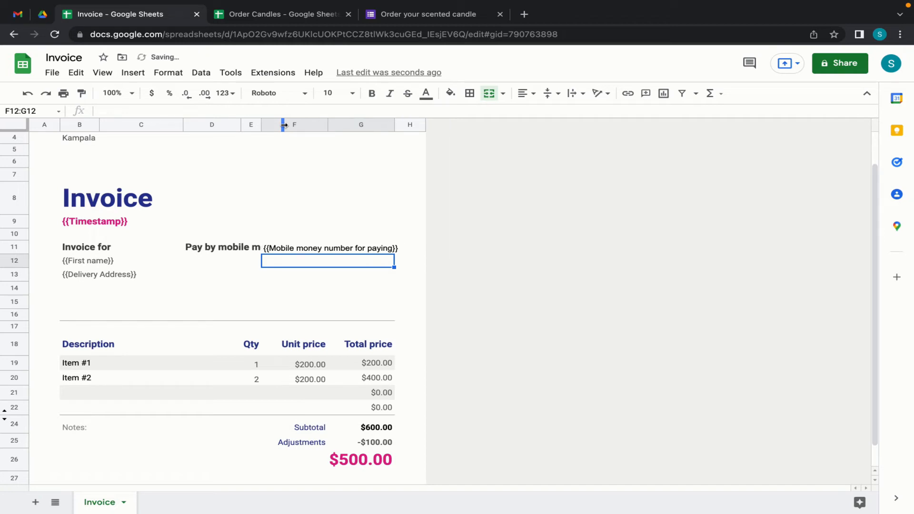
left_click(283, 125)
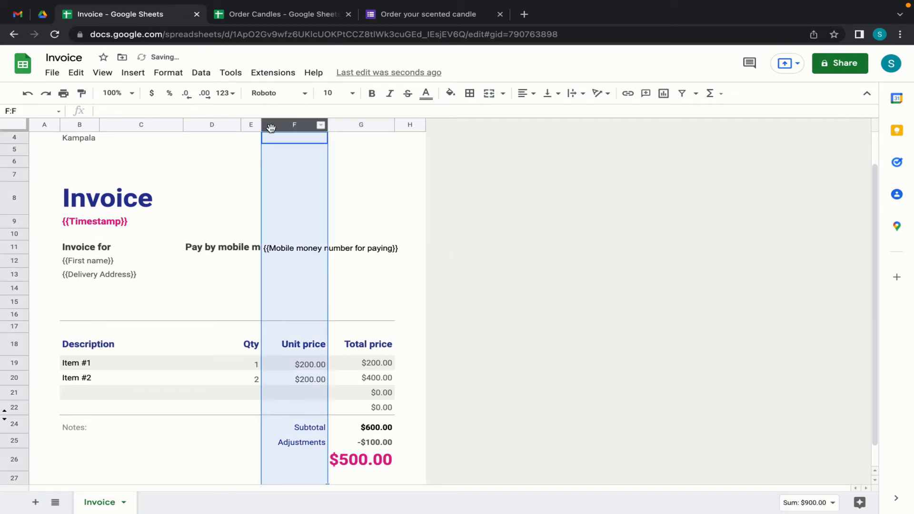
left_click(247, 154)
left_click_drag(262, 124, 282, 124)
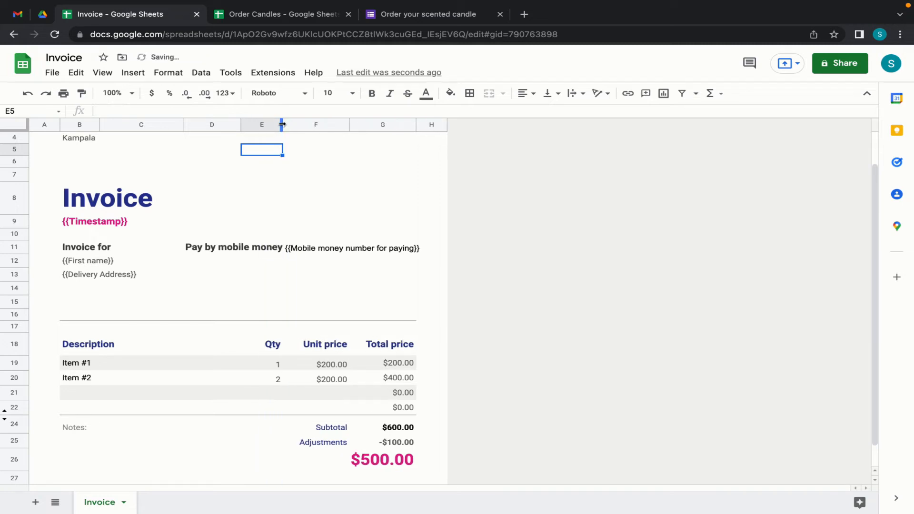
left_click(230, 293)
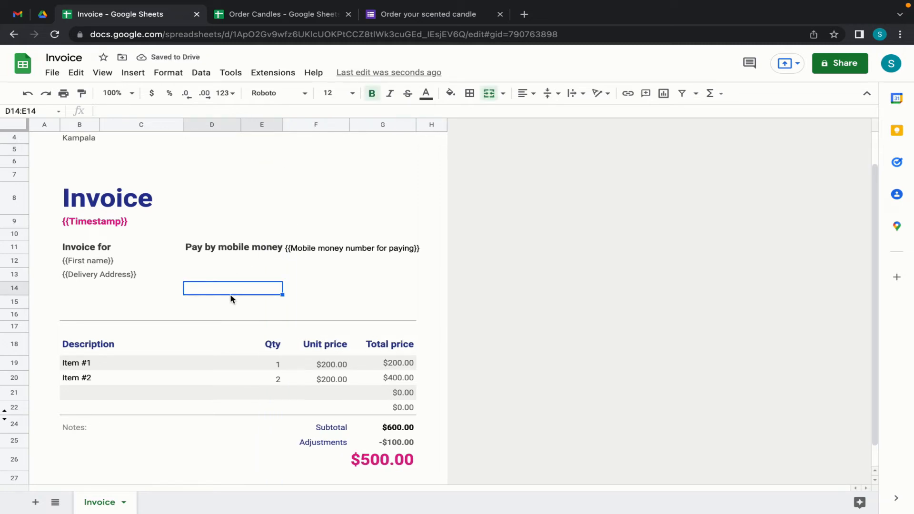
- Shade the F11 placeholder light pink and keep D14 bold
left_click(346, 252)
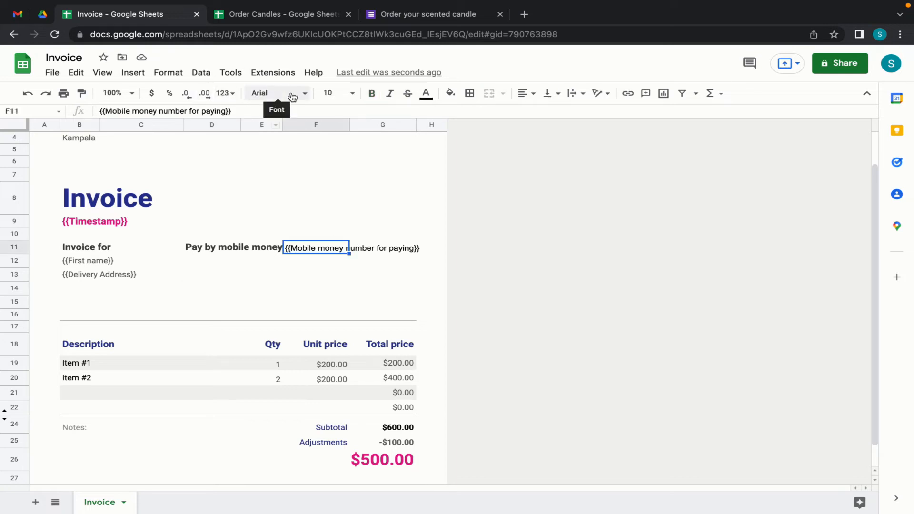
left_click(459, 97)
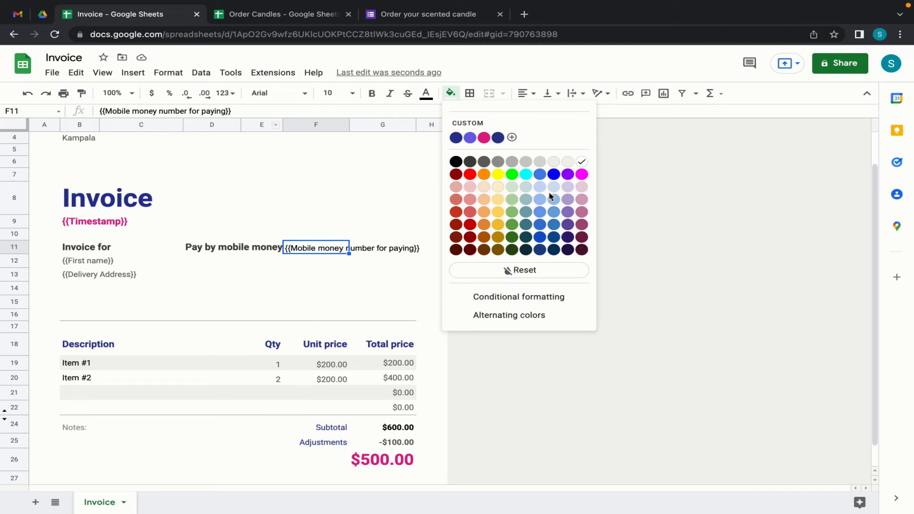
left_click(582, 187)
left_click(267, 288)
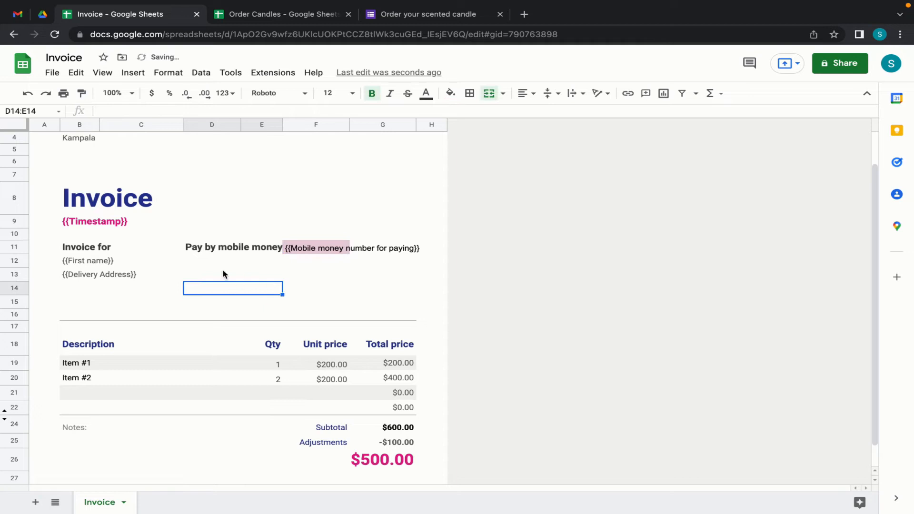
key("ctrl+b")
left_click(373, 95)
left_click(307, 251)
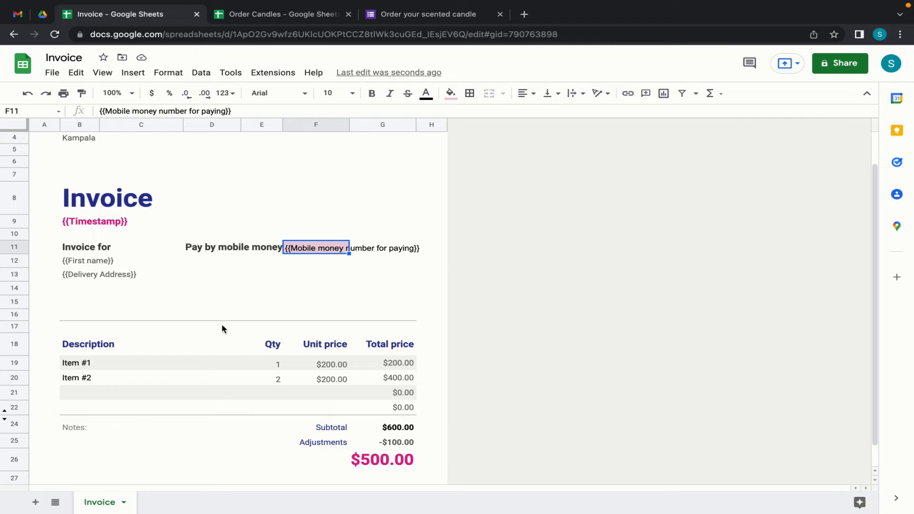
- Replace the sample item descriptions with a placeholder for the candle choice question
left_click_drag(69, 365, 72, 378)
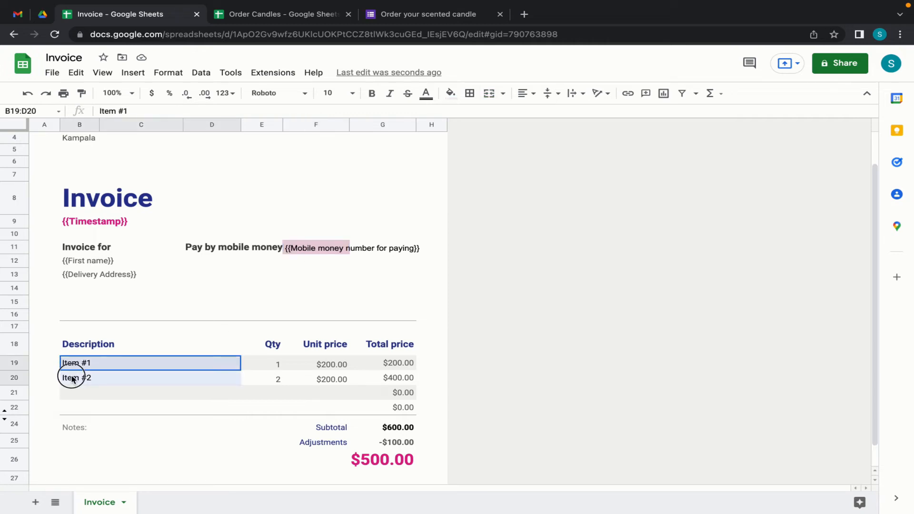
key("Delete")
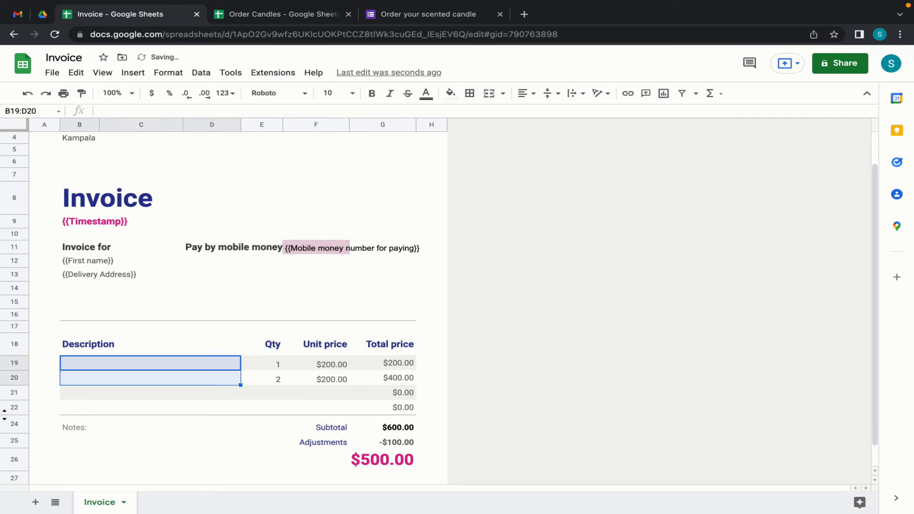
left_click(80, 361)
type("{{")
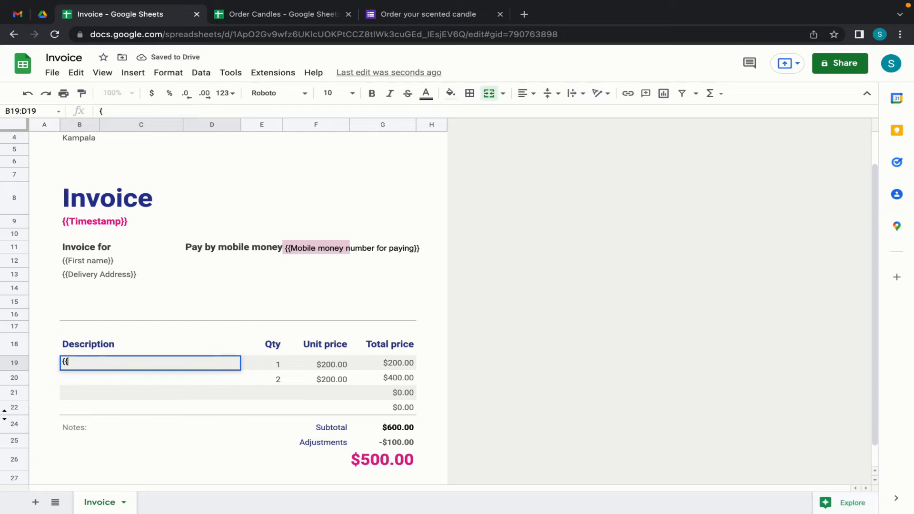
left_click(286, 14)
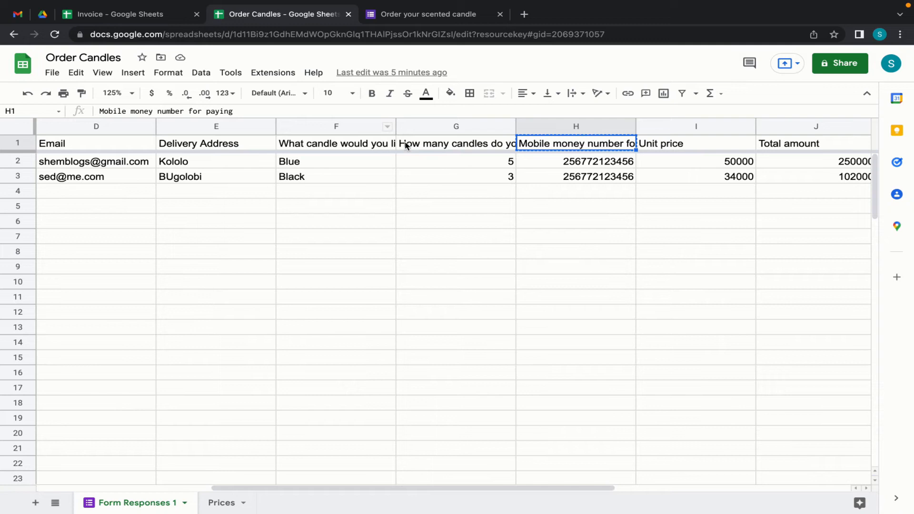
left_click(324, 147)
key("ctrl+c")
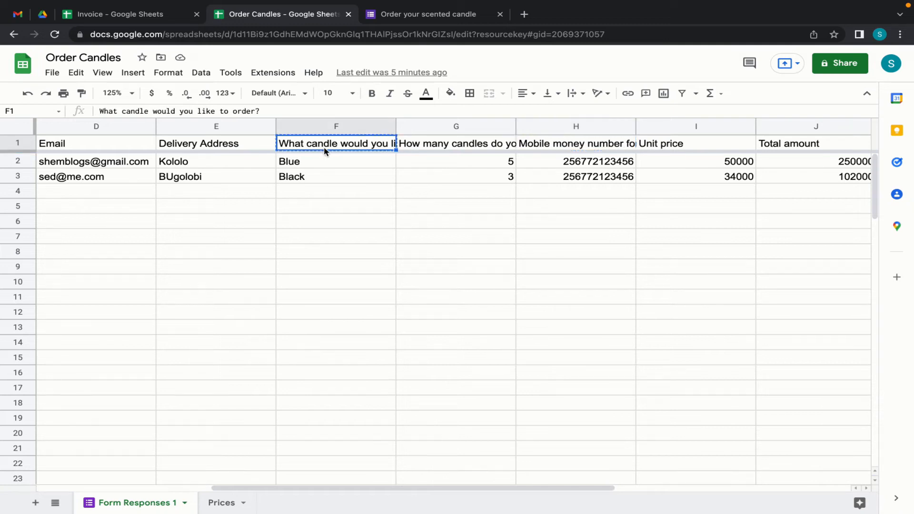
left_click(105, 13)
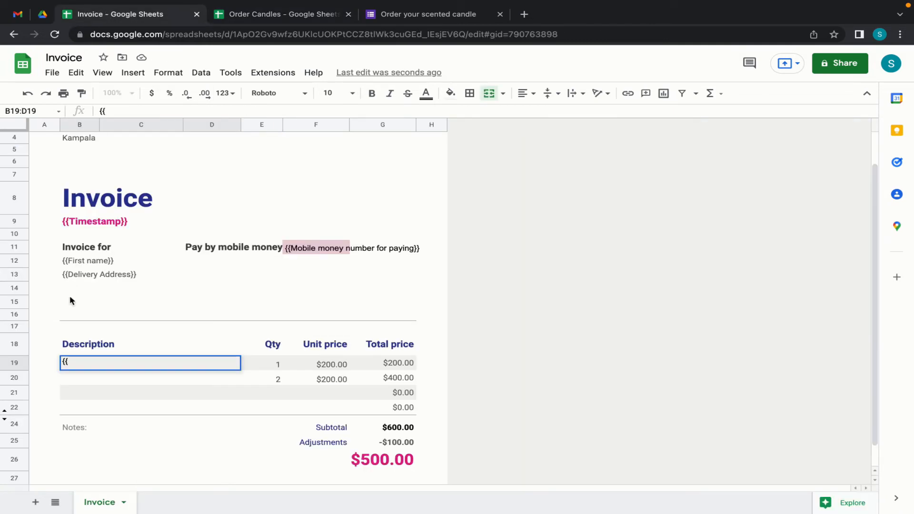
key("ctrl+v")
type("}}")
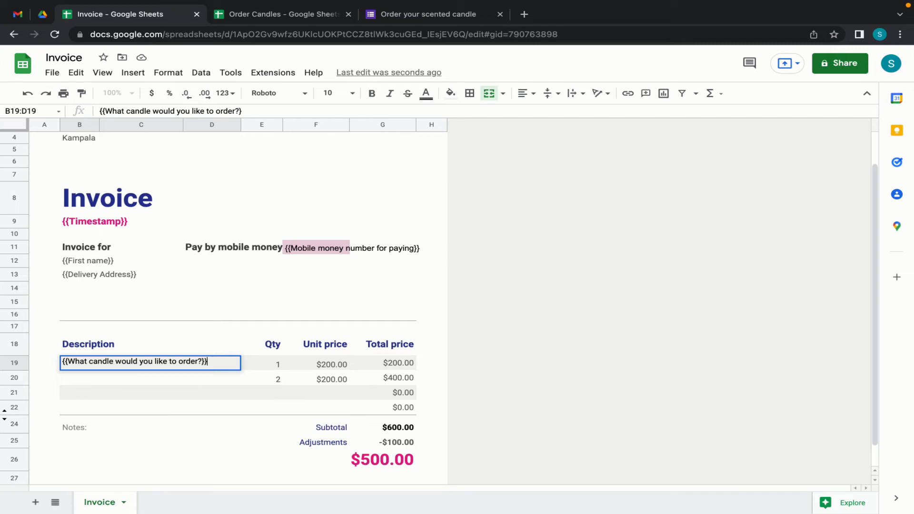
key("Return")
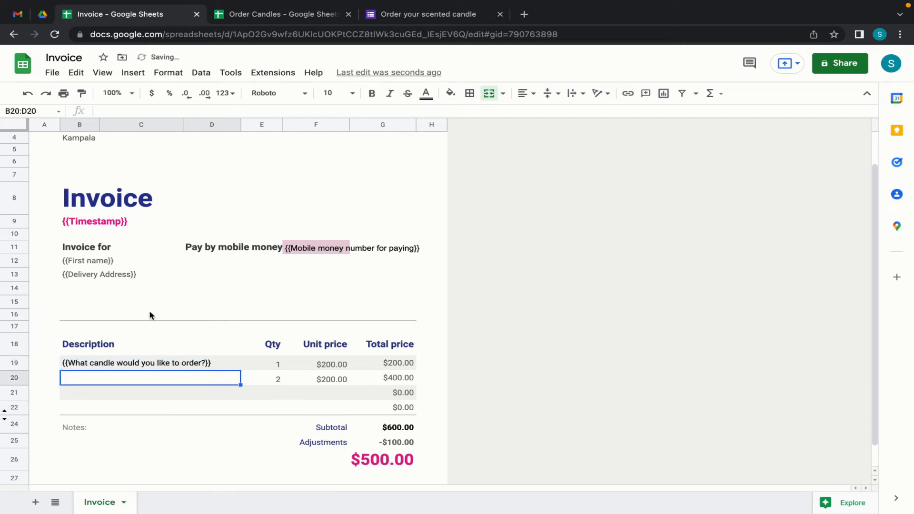
- Put the {{How many candles do you want?}} placeholder in quantity cell E19
left_click(278, 365)
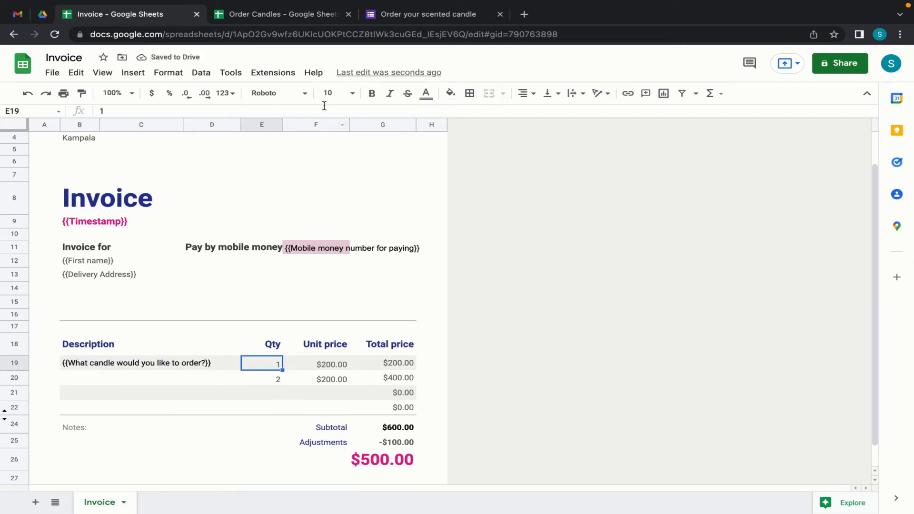
left_click(290, 16)
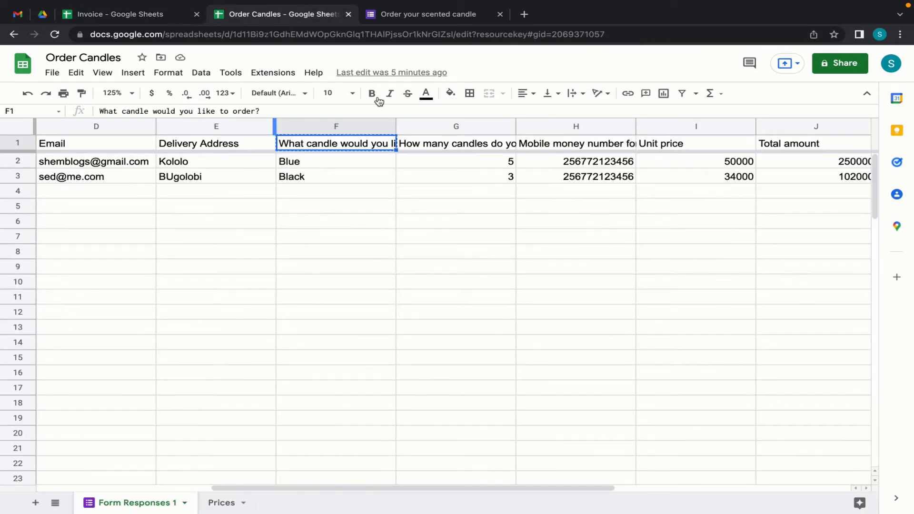
left_click(444, 145)
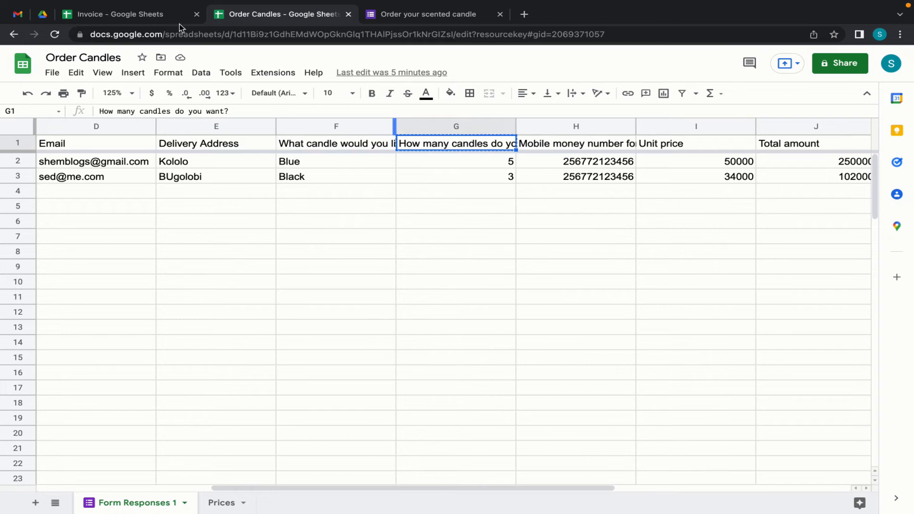
left_click(127, 15)
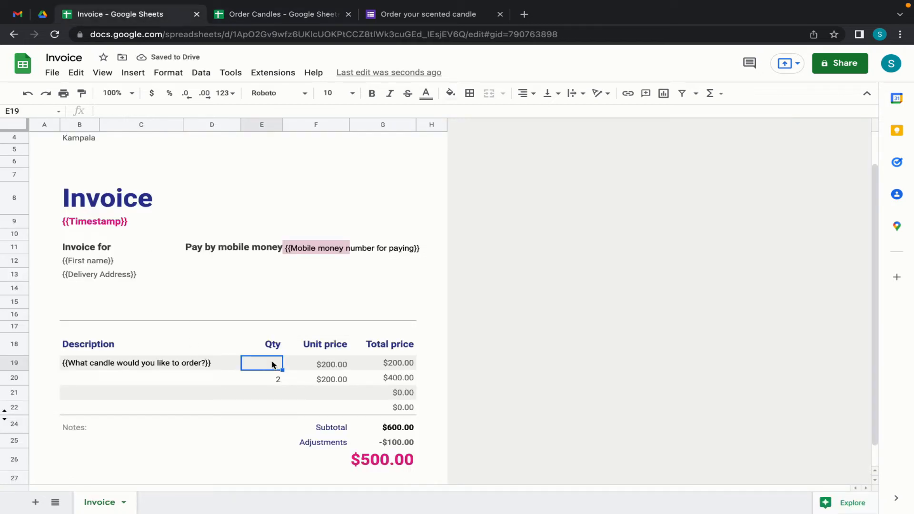
type("{{")
key("ctrl+v")
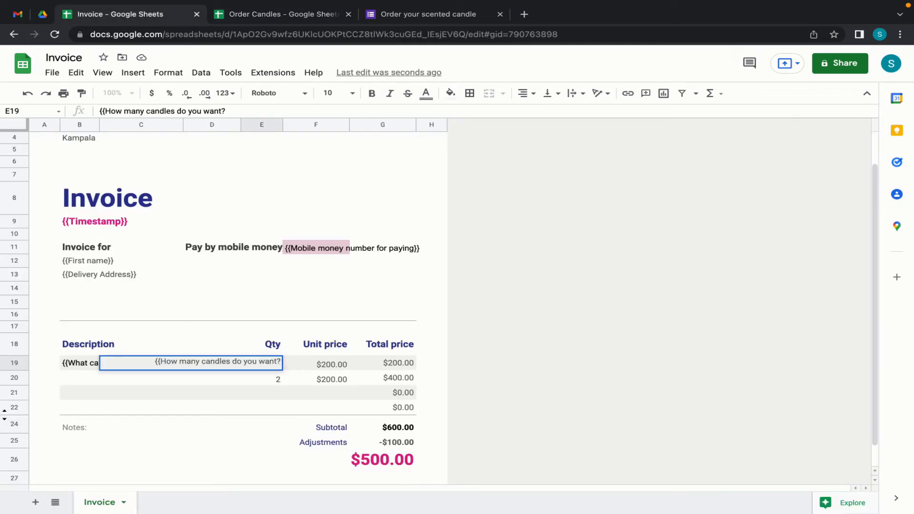
type("}}")
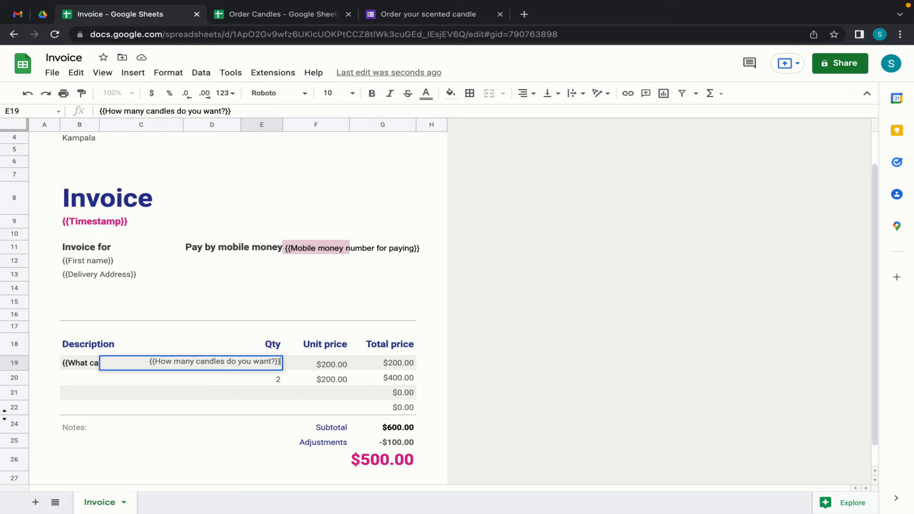
key("Return")
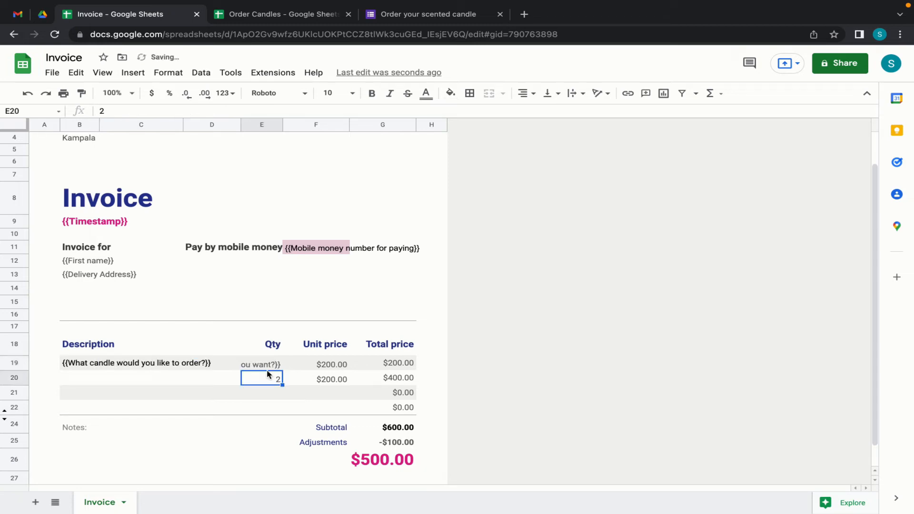
key("Delete")
- Replace the sample unit price in F19 with the {{Unit price}} placeholder
left_click(321, 365)
key("Delete")
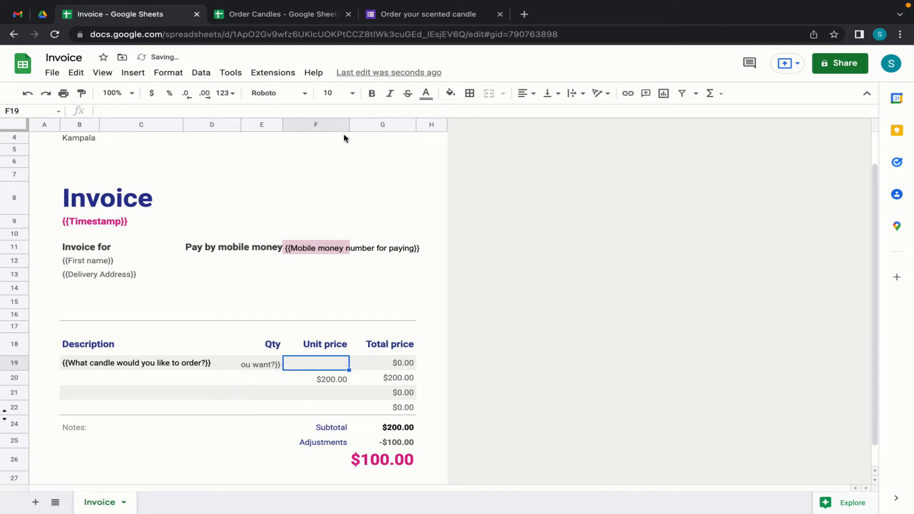
left_click(281, 17)
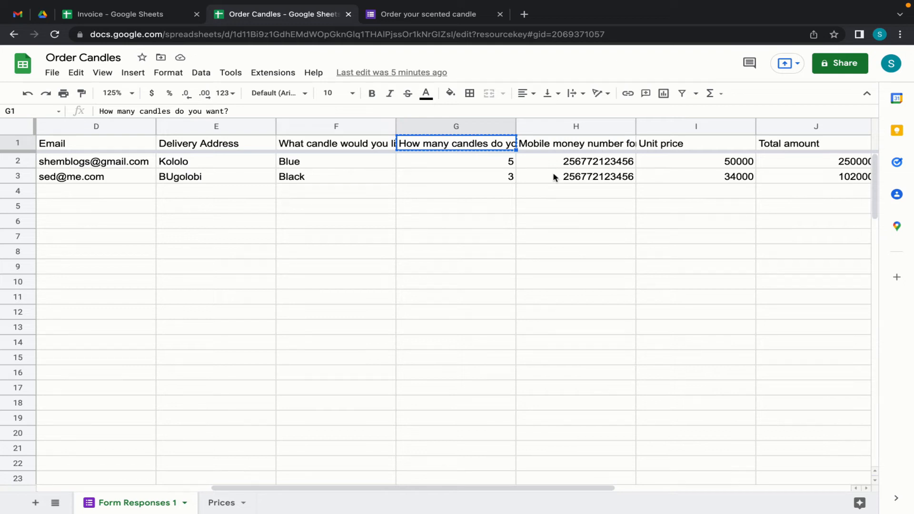
left_click(689, 148)
key("super+c")
left_click(132, 13)
type("{{")
key("super+v")
type("}}")
key("Return")
key("BackSpace")
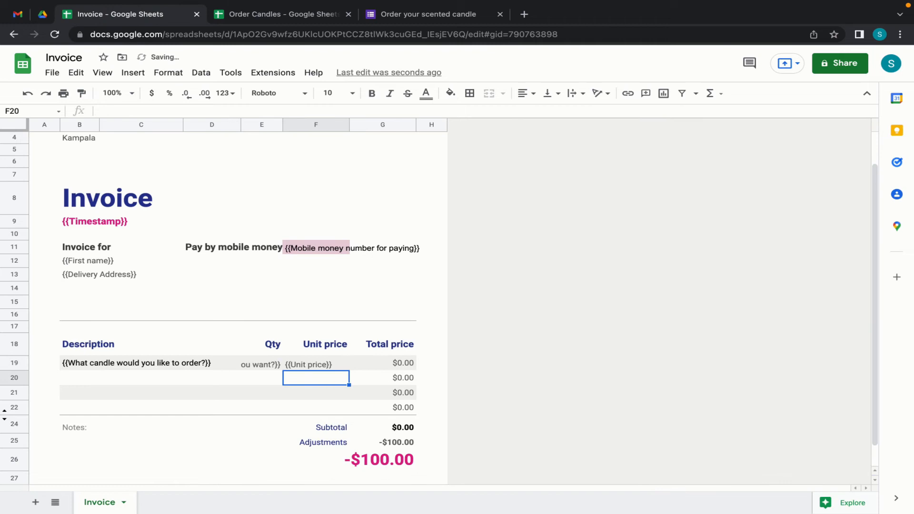
- Replace the $0.00 in G19 with the {{Total amount}} placeholder
left_click(372, 363)
key("BackSpace")
left_click(327, 13)
left_click(810, 150)
key("super+c")
left_click(152, 16)
type("{{")
key("super+v")
type("}}")
key("Return")
- Clear the leftover $0.00 totals and the Subtotal and Adjustments values
key("BackSpace")
left_click_drag(383, 377, 316, 442)
key("BackSpace")
left_click(386, 425)
left_click(390, 460)
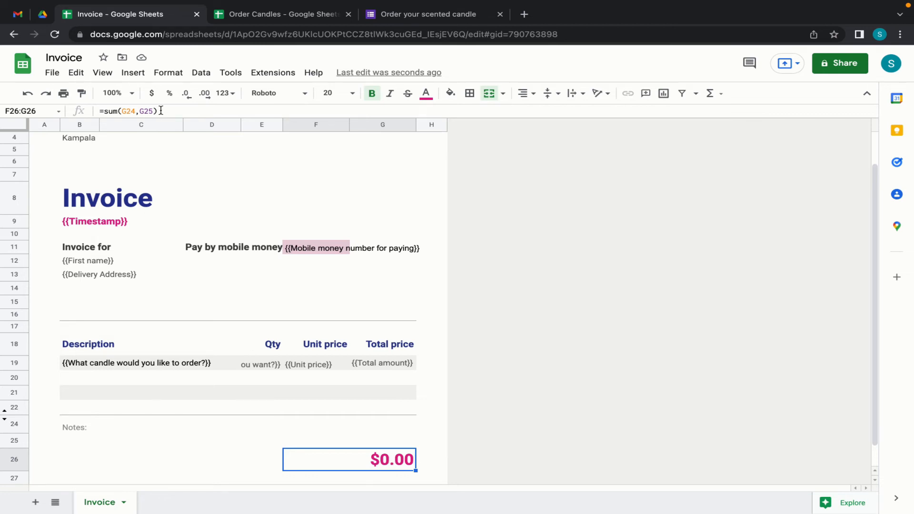
- Replace the big total's sum formula with =G19
left_click_drag(161, 110, 95, 111)
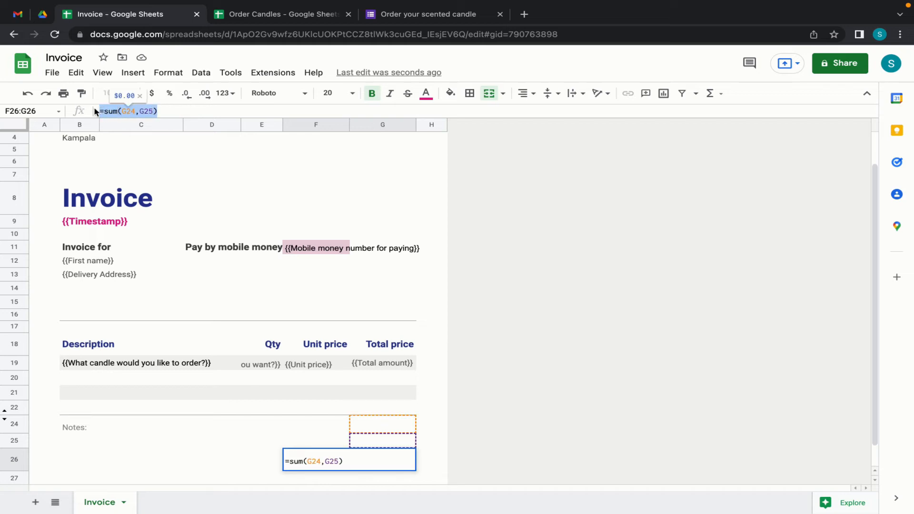
key("BackSpace")
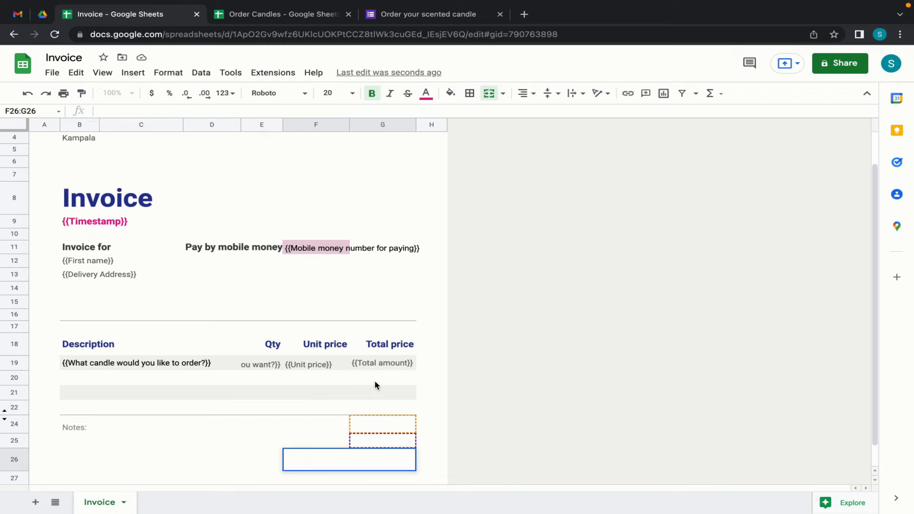
type("=")
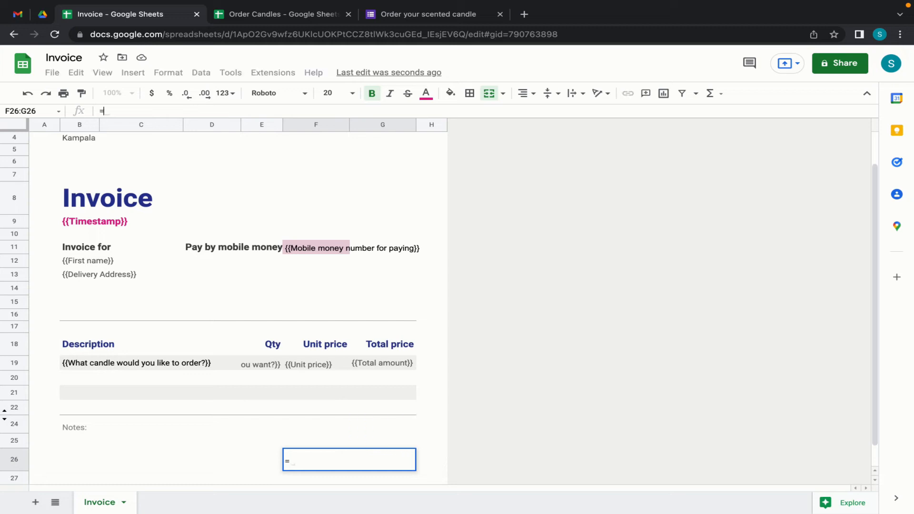
left_click(382, 363)
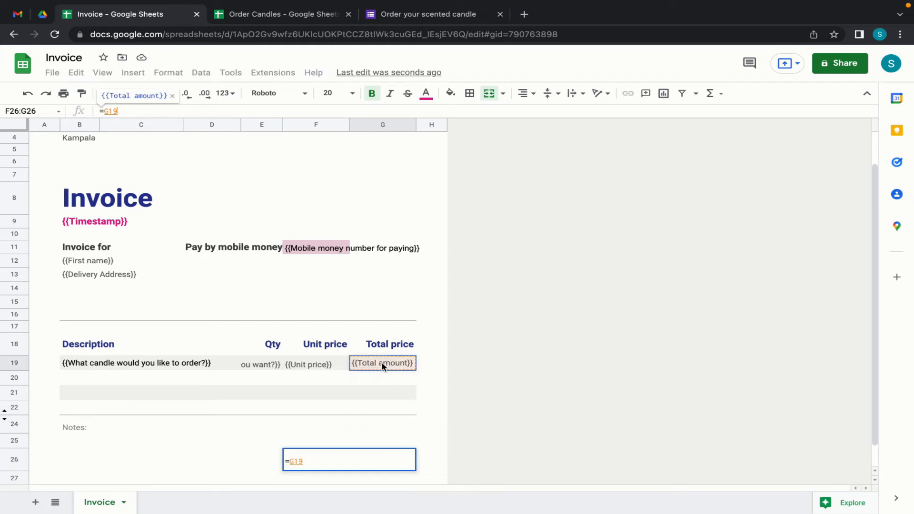
key("Return")
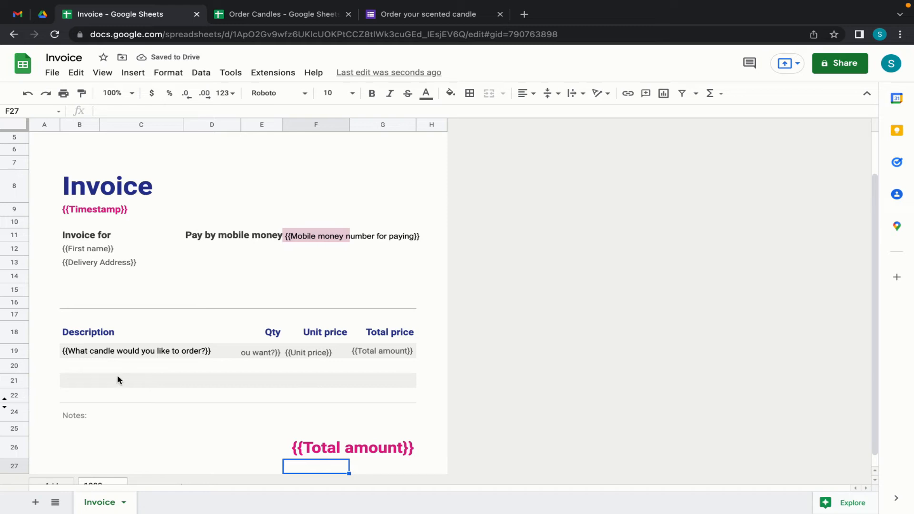
- Add 'Thank you for your business!' in B25, merged horizontally across B25:E25
left_click(69, 435)
type("Th")
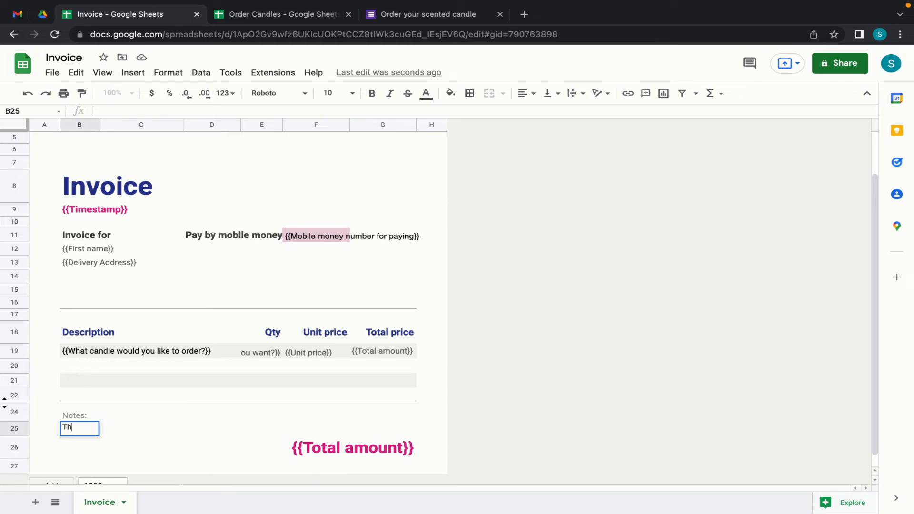
type("ank you for your business")
key("Return")
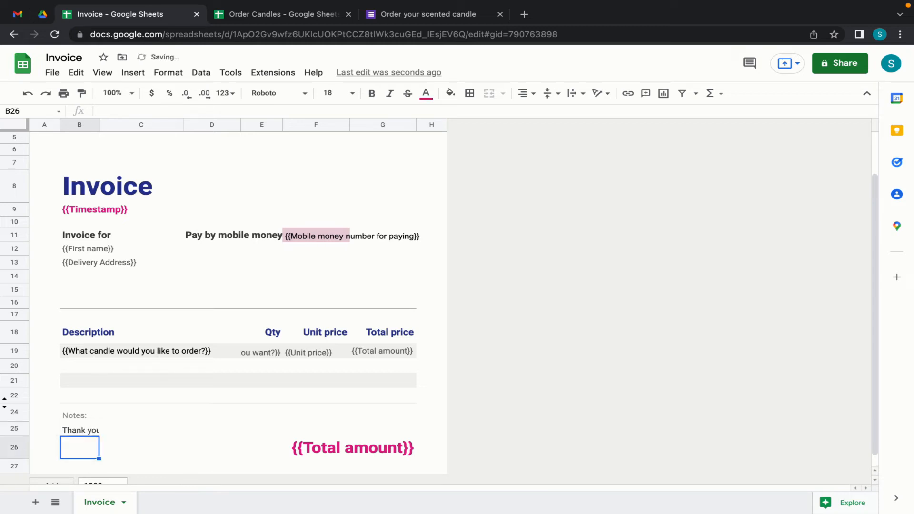
left_click_drag(76, 430, 131, 436)
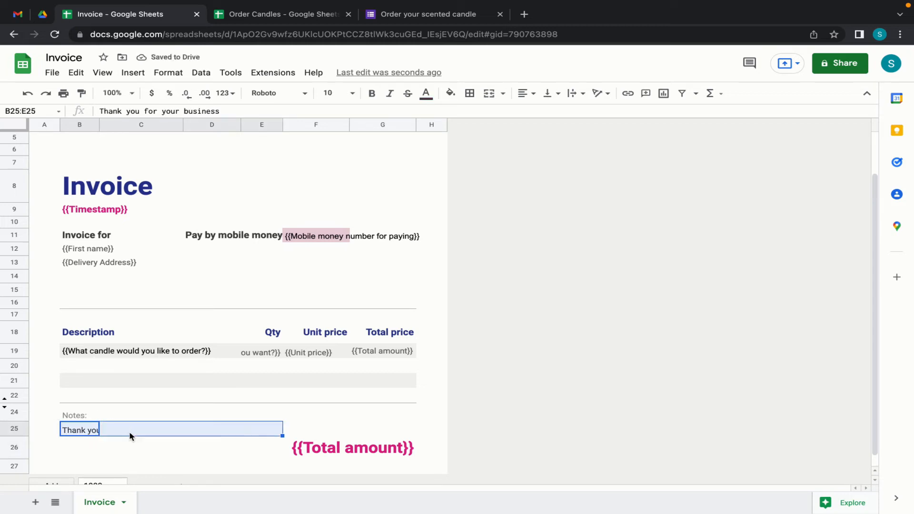
left_click(169, 73)
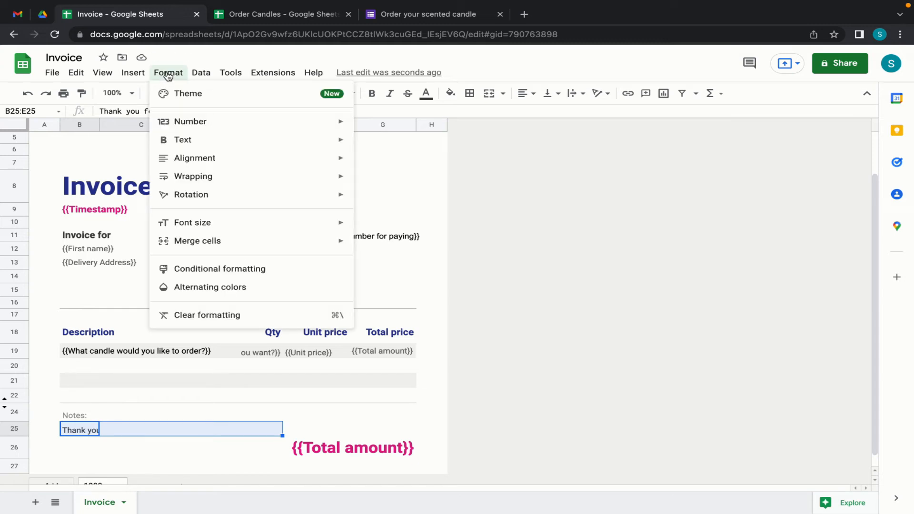
mouse_move(340, 242)
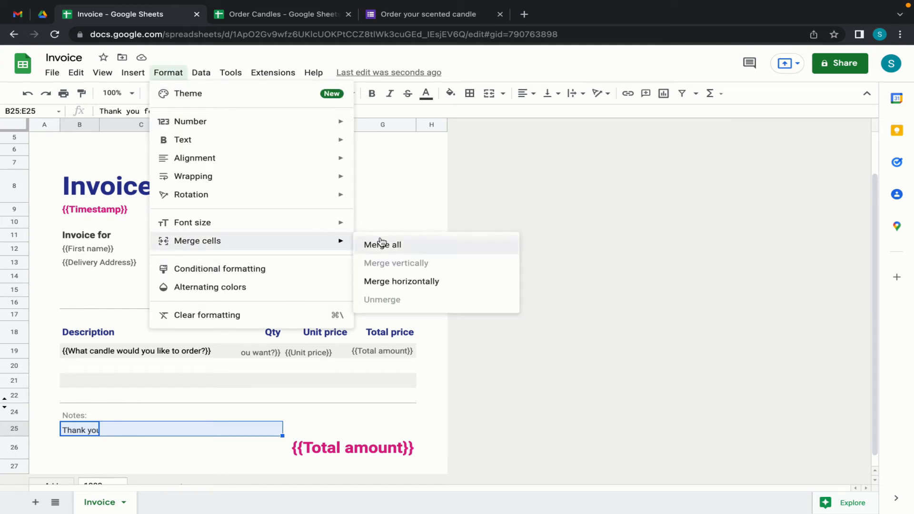
left_click(399, 282)
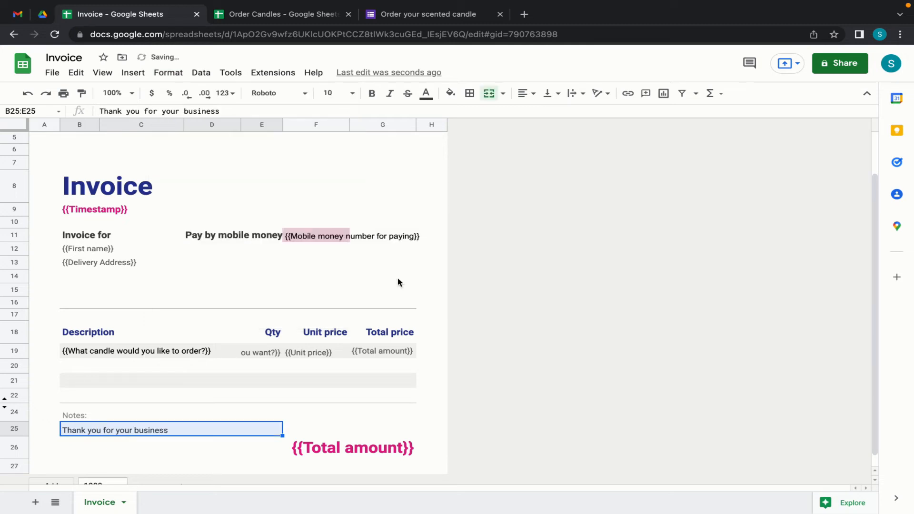
left_click(175, 428)
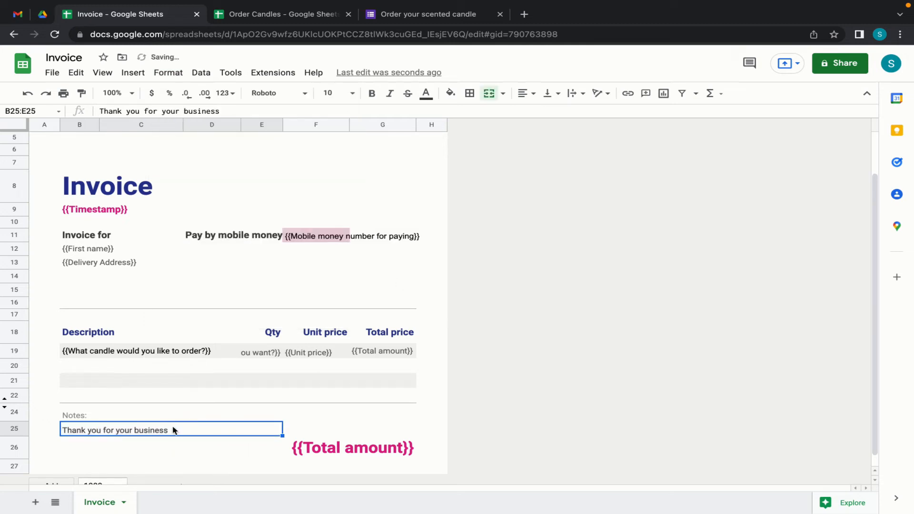
left_click(222, 111)
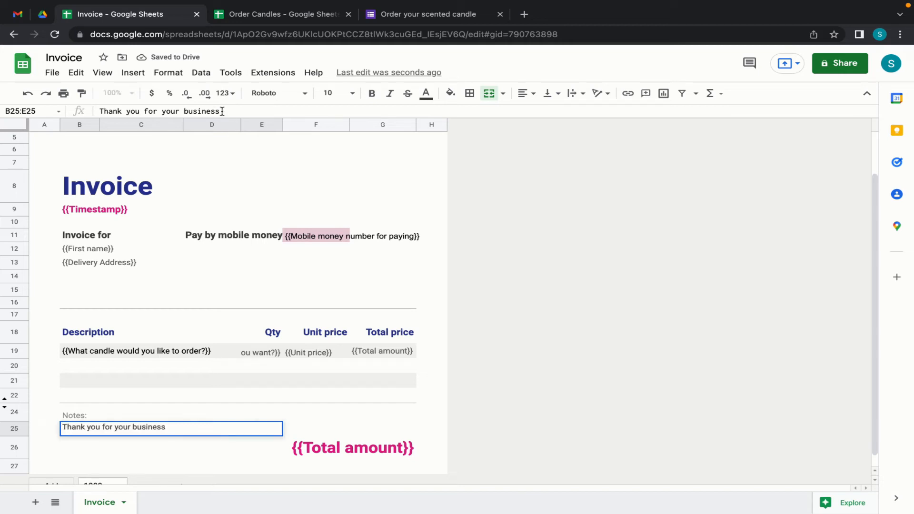
key("Return")
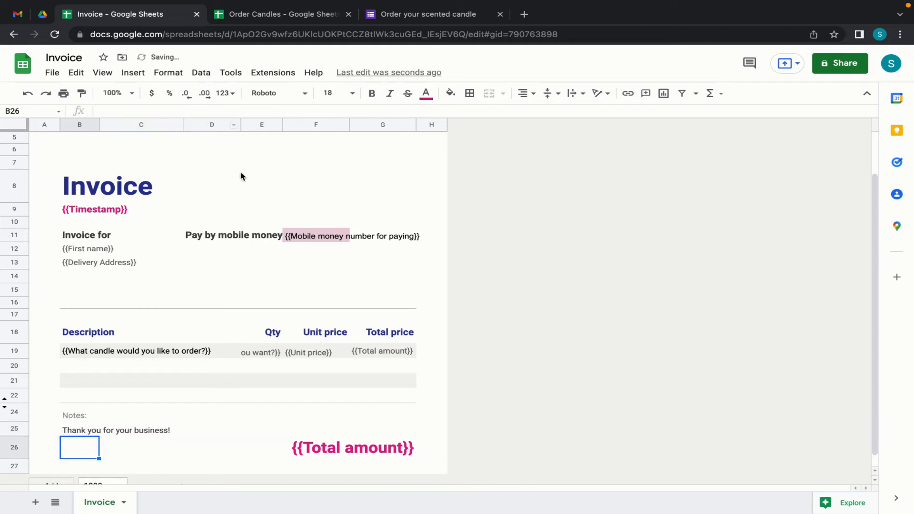
- Drag the Pay by mobile money label and its placeholder from row 11 down to row 13
scroll(242, 395, "down", 2)
scroll(250, 371, "up", 2)
left_click(251, 219)
left_click(213, 236)
left_click_drag(213, 236, 280, 262)
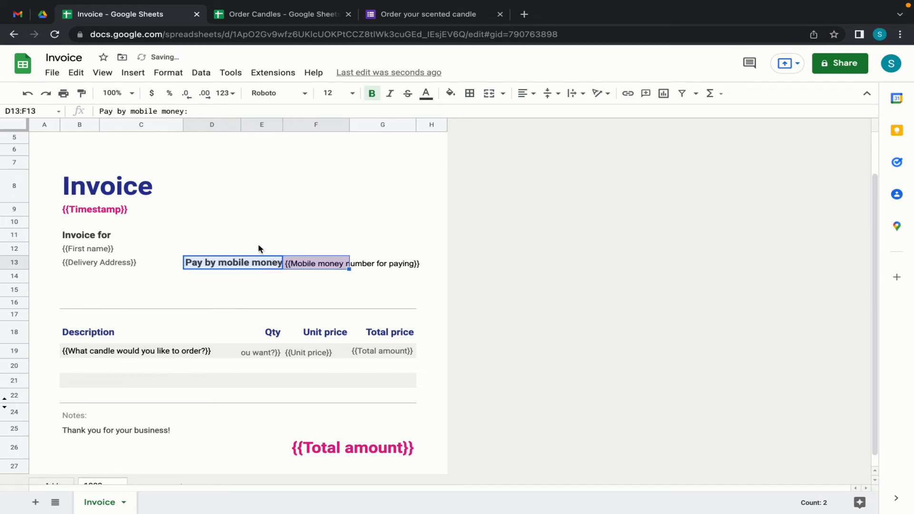
left_click(259, 245)
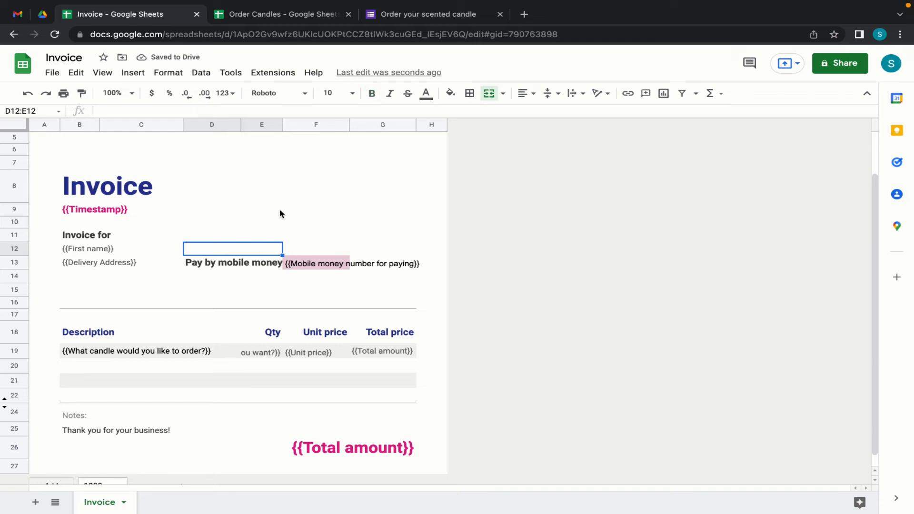
left_click(135, 75)
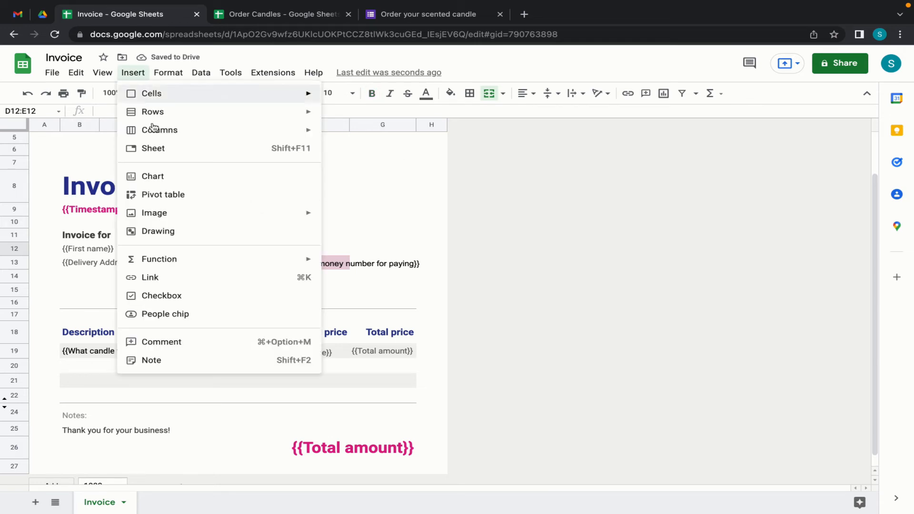
- Insert an orange candle image over the cells from a web search for 'logo candle'
mouse_move(292, 215)
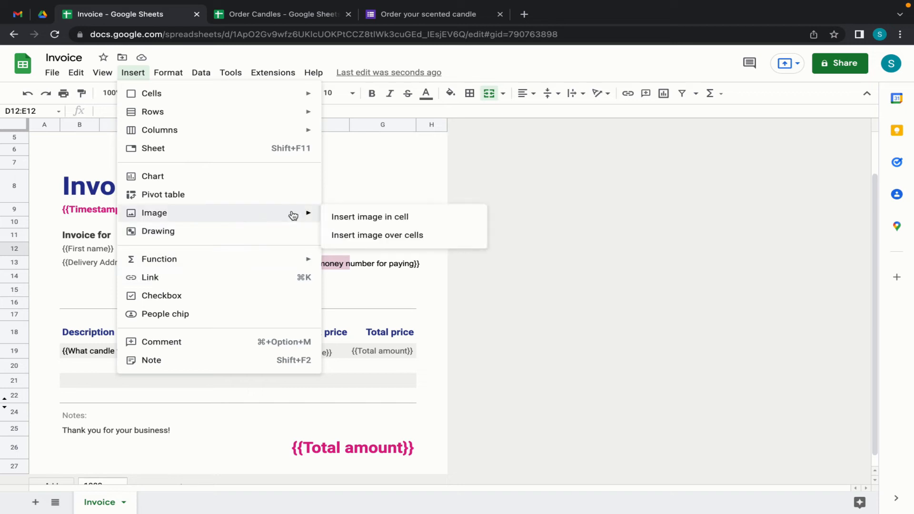
left_click(394, 240)
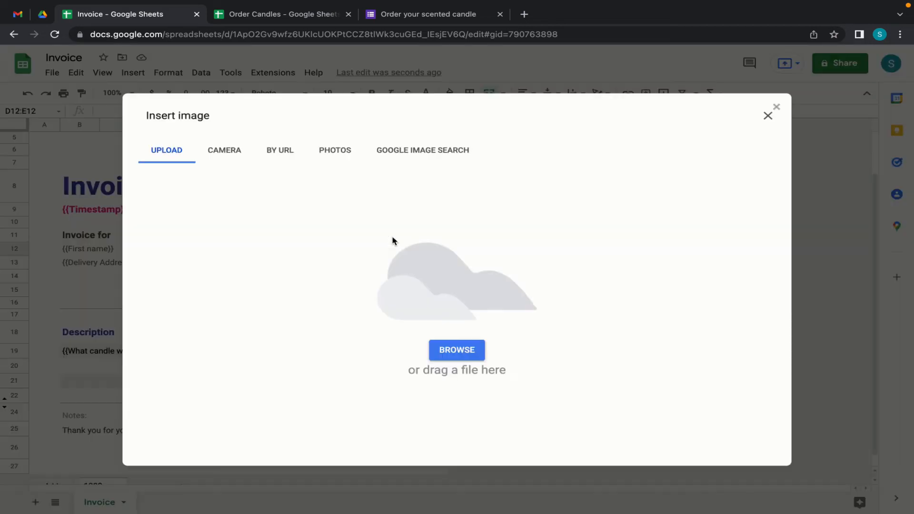
left_click(406, 151)
type("logo canbdle")
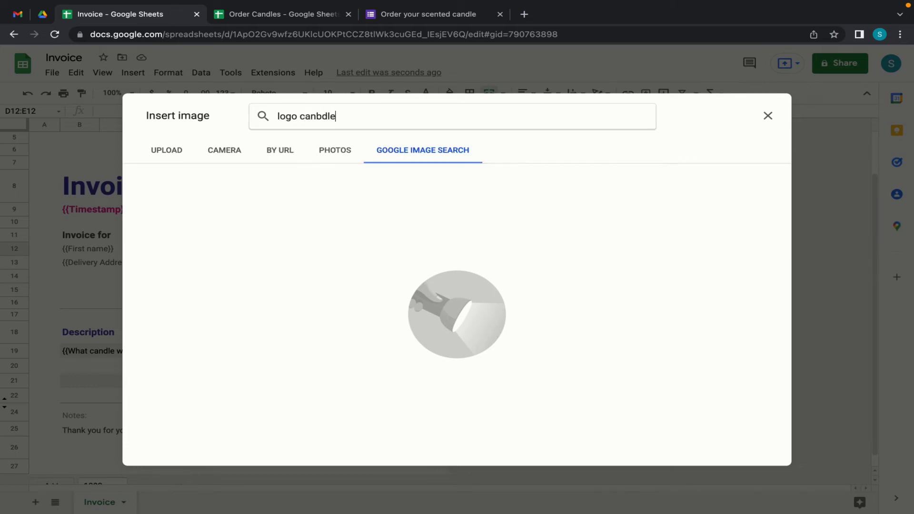
key("BackSpace")
key("Return")
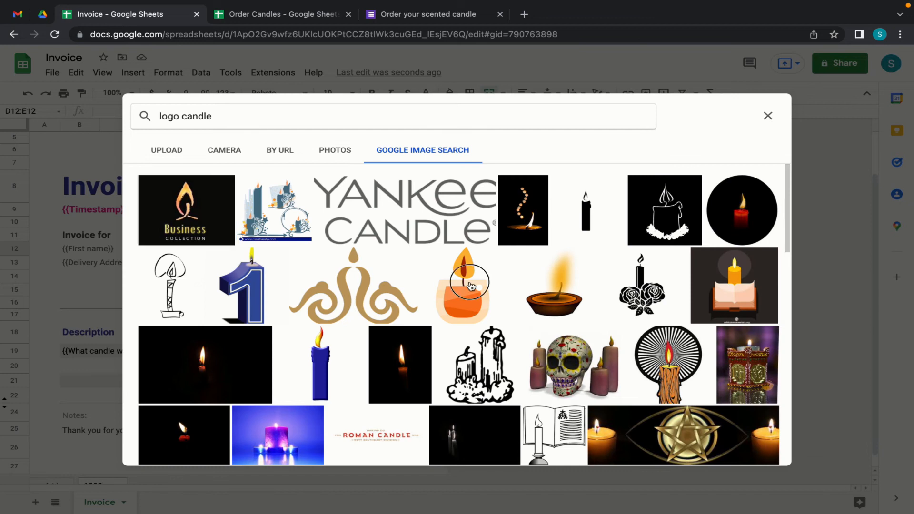
left_click(471, 286)
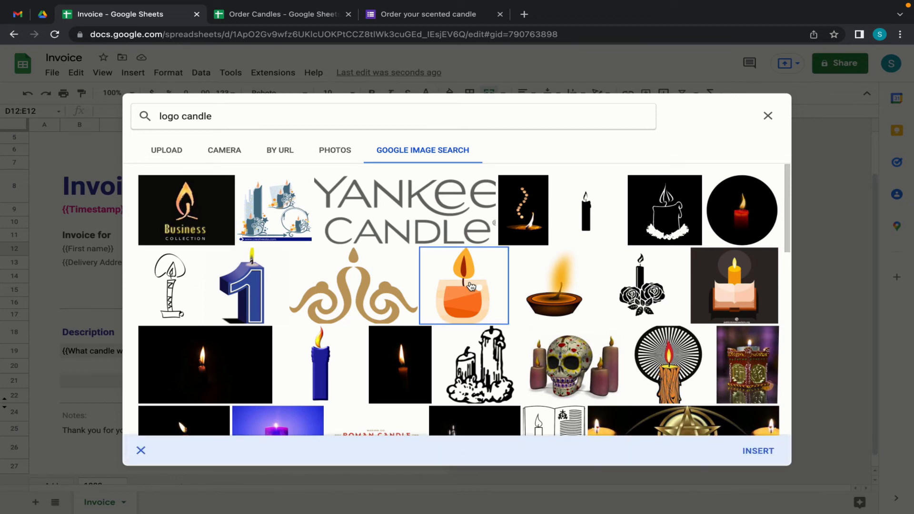
left_click(762, 454)
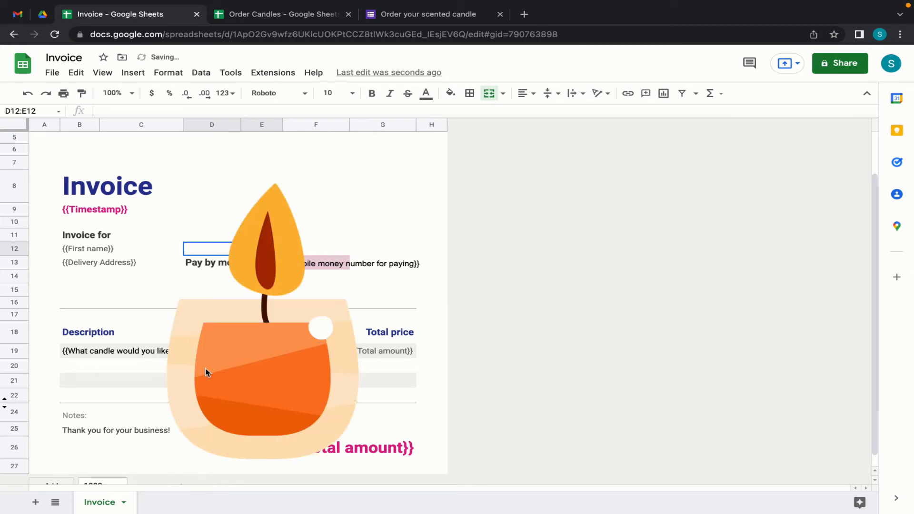
- Shrink the candle image and position it beside the Beauty Candles heading
left_click(206, 371)
left_click_drag(110, 462, 235, 351)
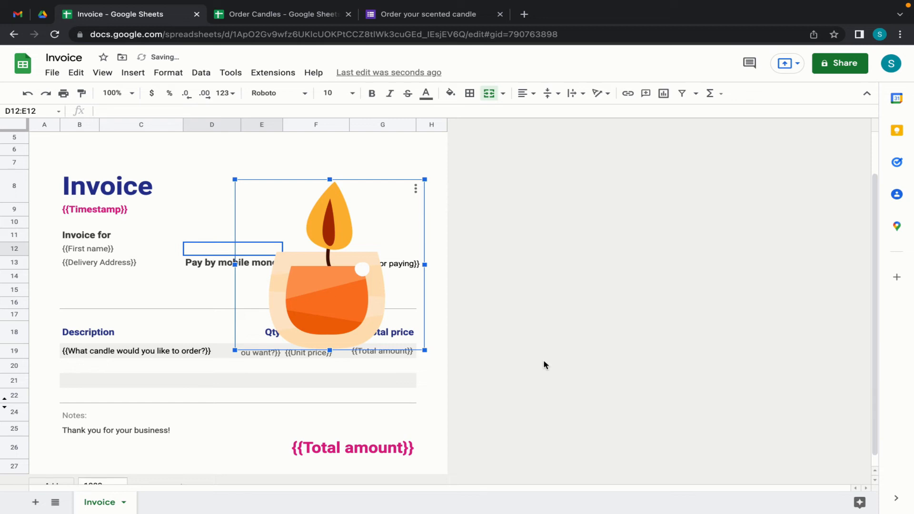
scroll(544, 365, "up", 2)
left_click_drag(359, 276, 363, 169)
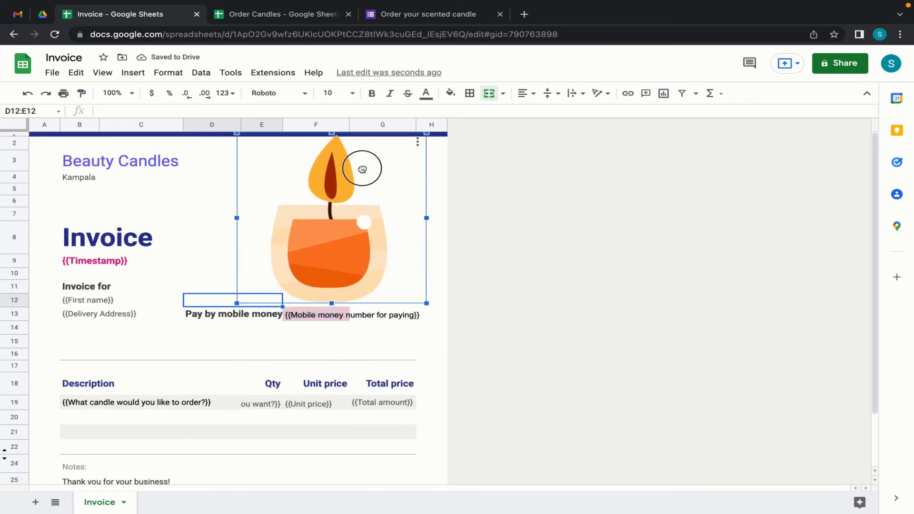
left_click_drag(237, 304, 266, 278)
left_click_drag(308, 152, 283, 163)
- Reset the fill on F13's {{Mobile money number for paying}} placeholder, removing the pink
left_click(429, 287)
key("Up")
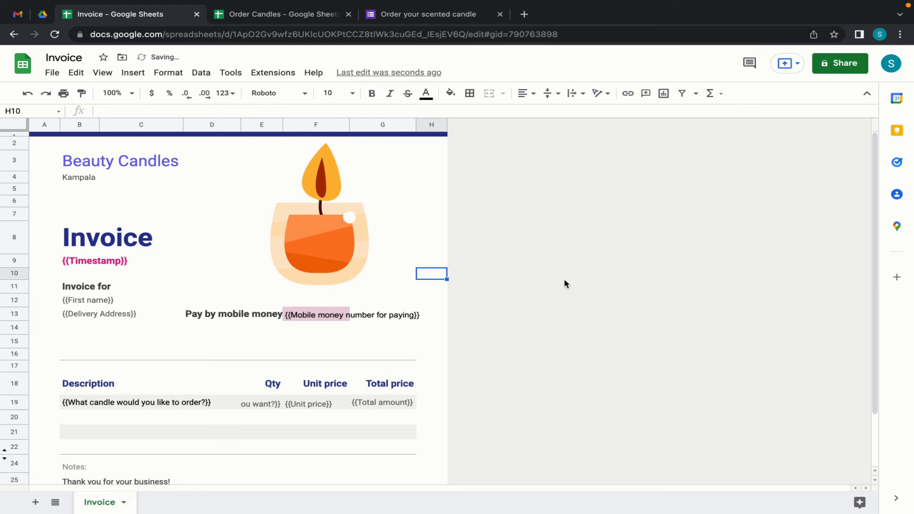
left_click(412, 228)
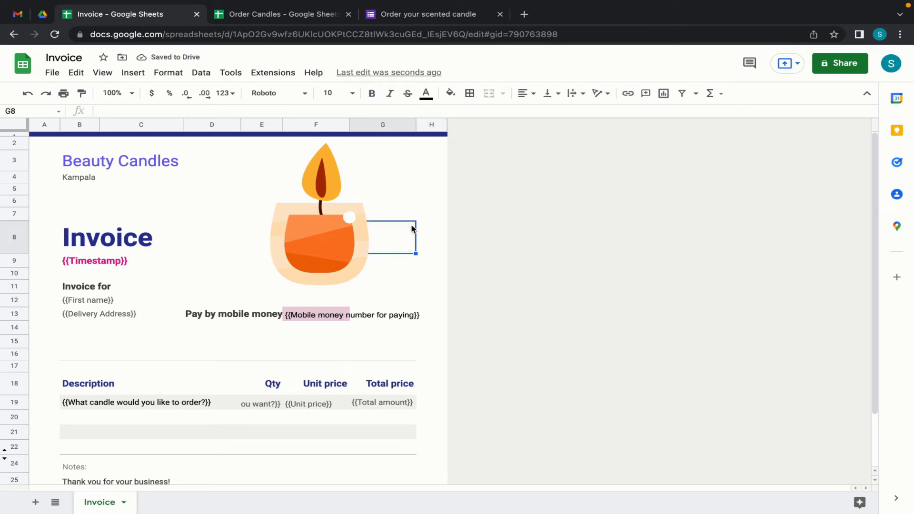
left_click(322, 313)
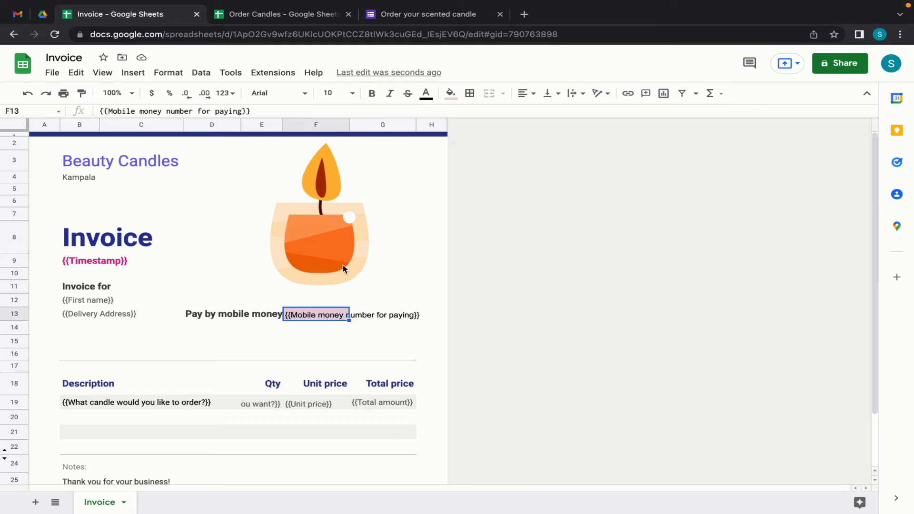
left_click(451, 94)
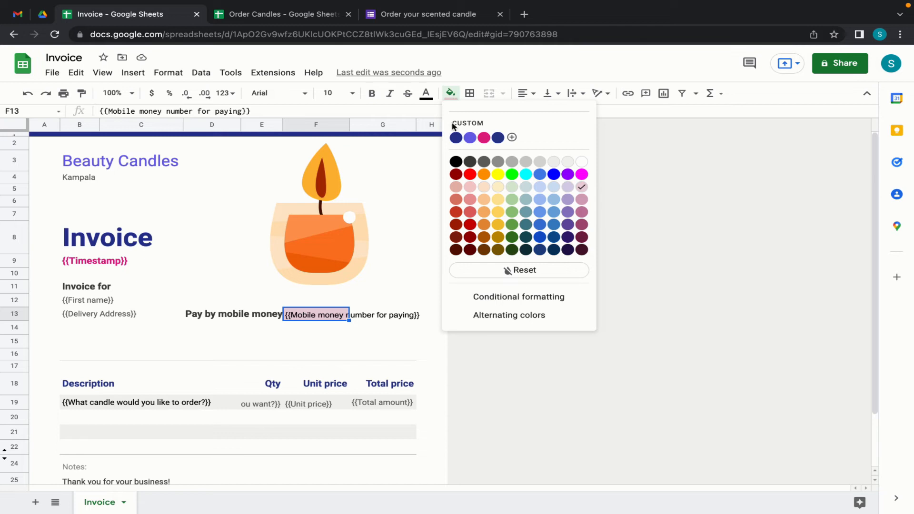
left_click(524, 275)
left_click(428, 333)
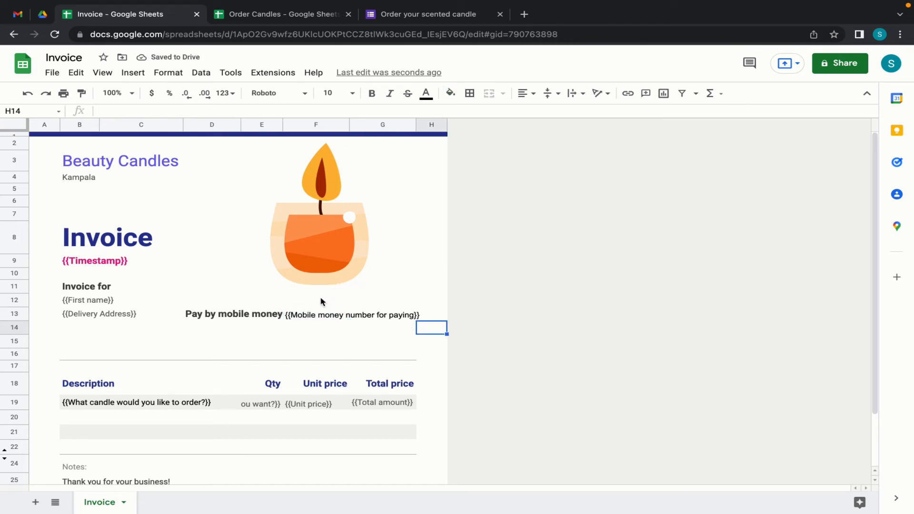
scroll(320, 302, "down", 3)
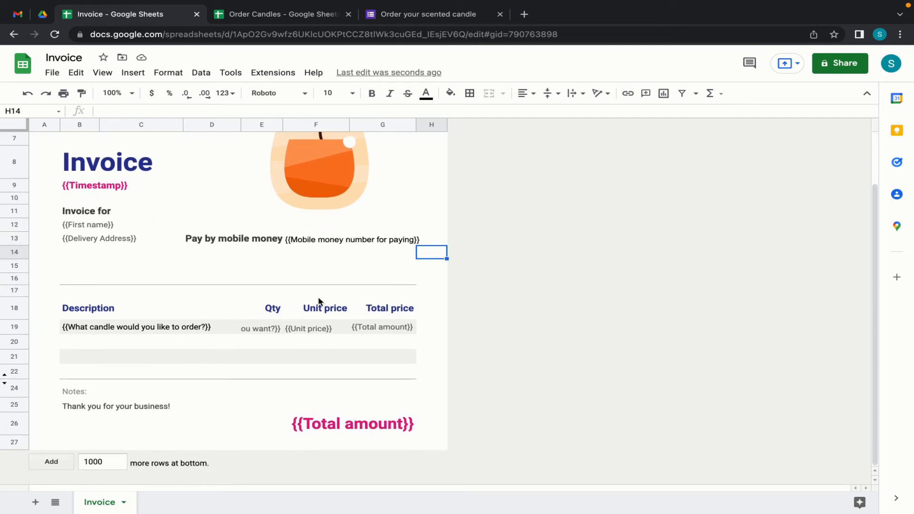
scroll(319, 302, "up", 3)
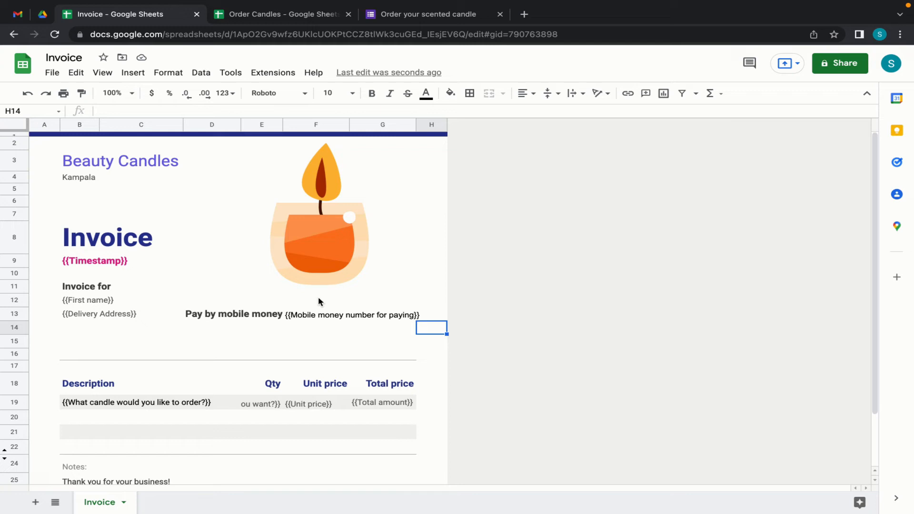
- Open Get add-ons in the Order Candles spreadsheet via Extensions > Add-ons
left_click(292, 19)
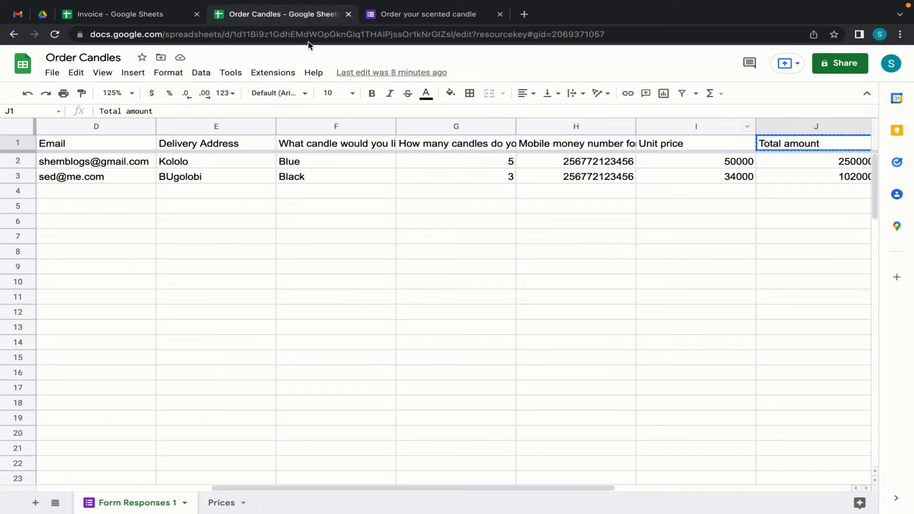
left_click(438, 190)
scroll(439, 190, "left", 3)
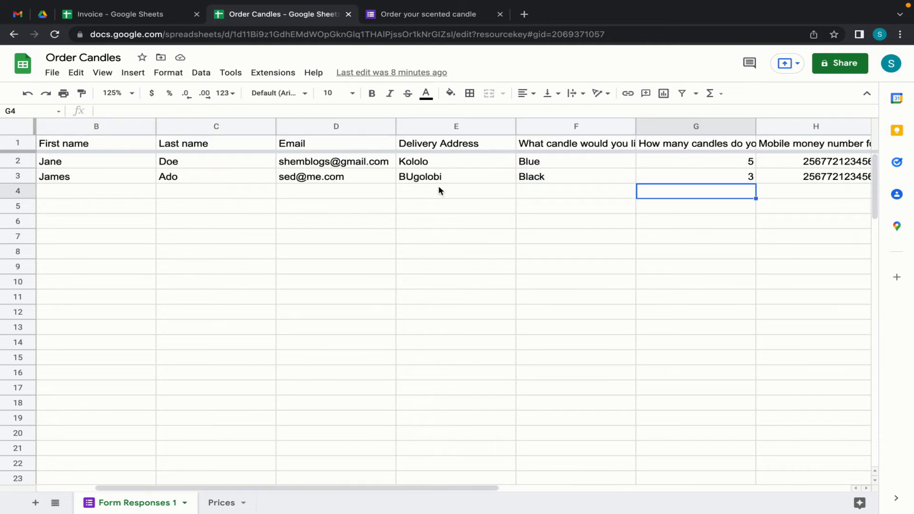
scroll(439, 191, "left", 1)
left_click(279, 75)
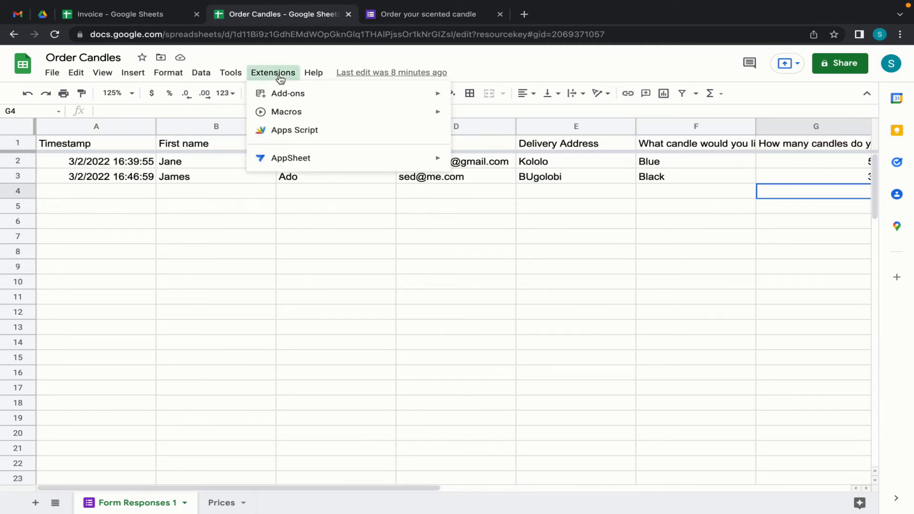
mouse_move(285, 93)
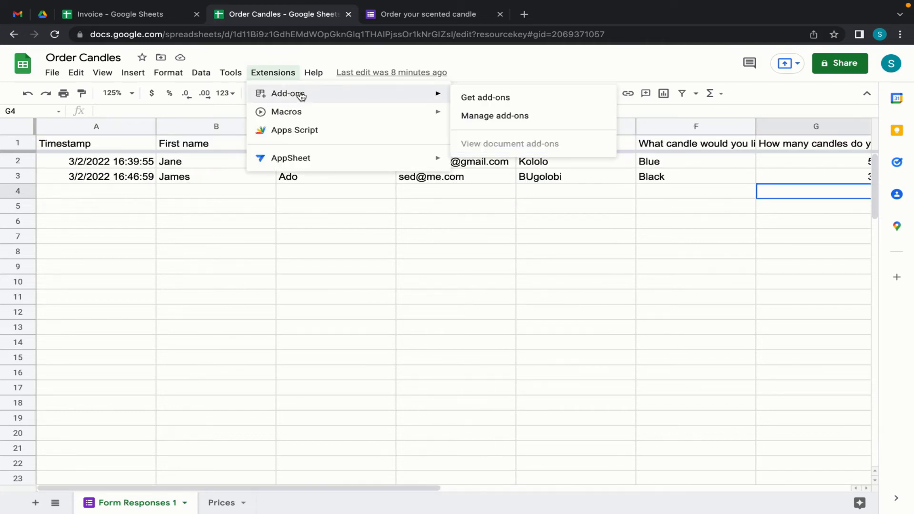
left_click(491, 99)
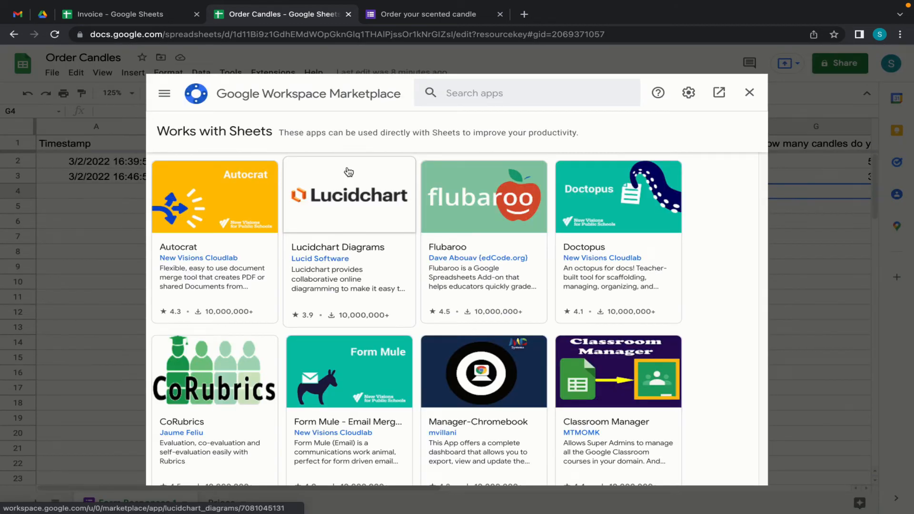
- Search the marketplace for 'document studio', then install it and continue
left_click(481, 93)
type("docu")
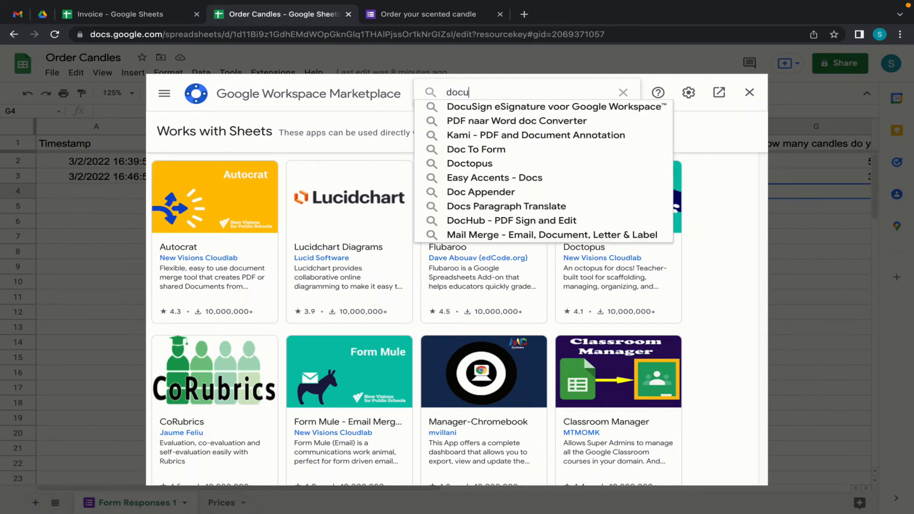
type("ment stu")
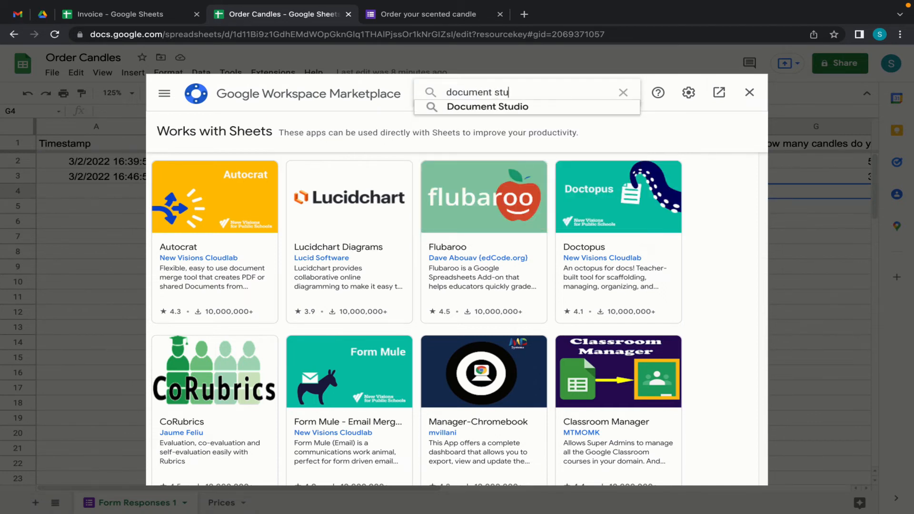
type("dio")
left_click(487, 106)
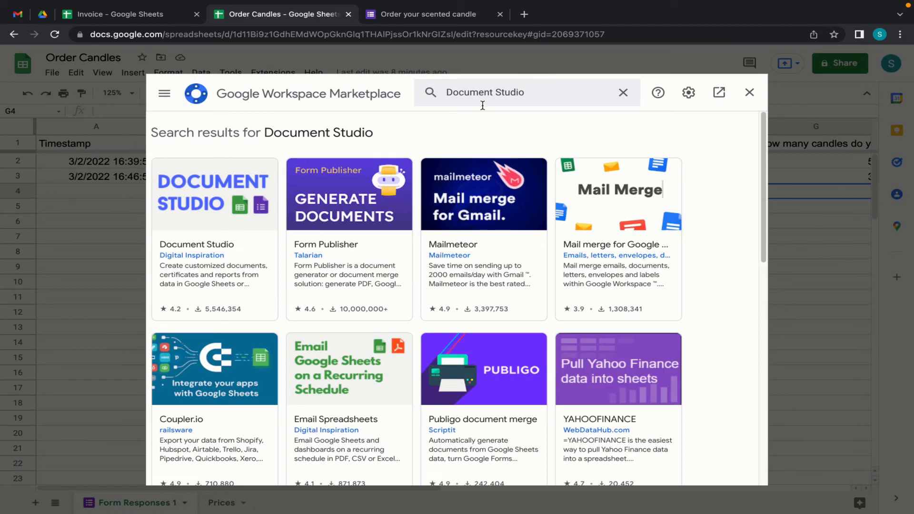
left_click(210, 200)
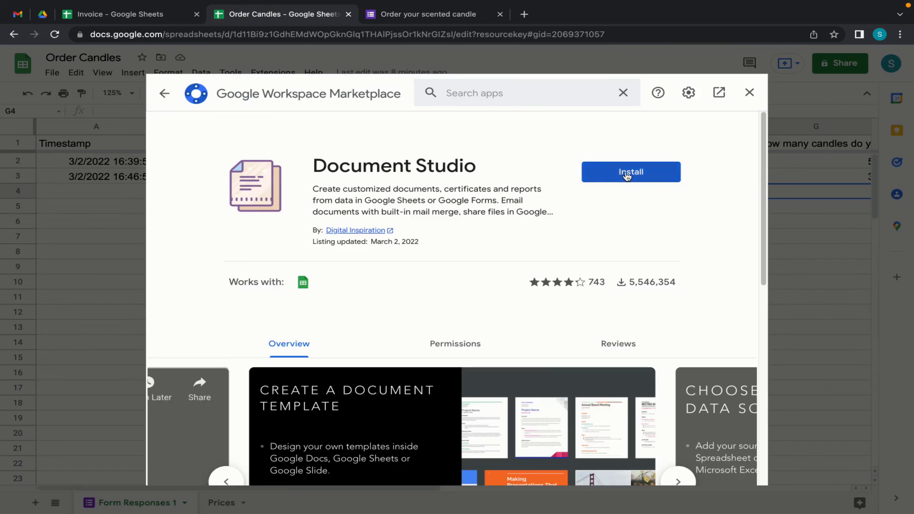
left_click(632, 173)
left_click(532, 347)
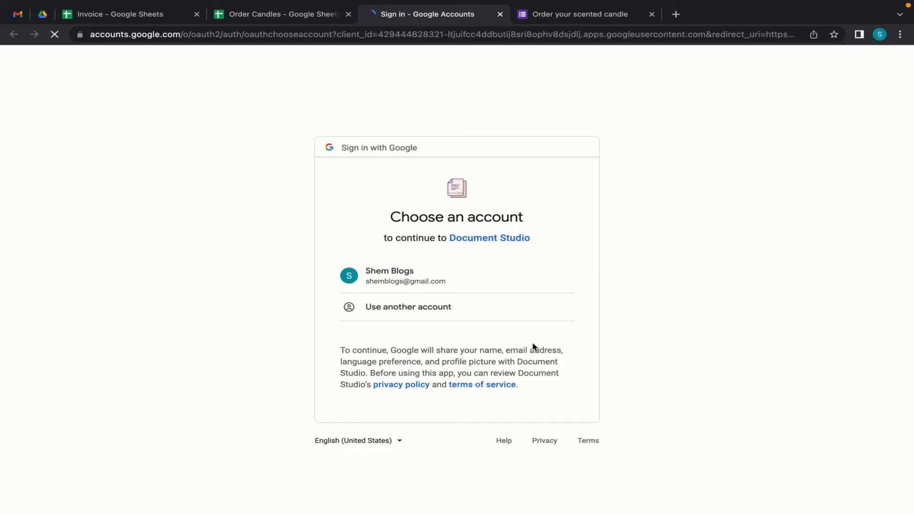
- Pick the Google account, allow Document Studio's requested permissions, and dismiss the completion message
left_click(480, 267)
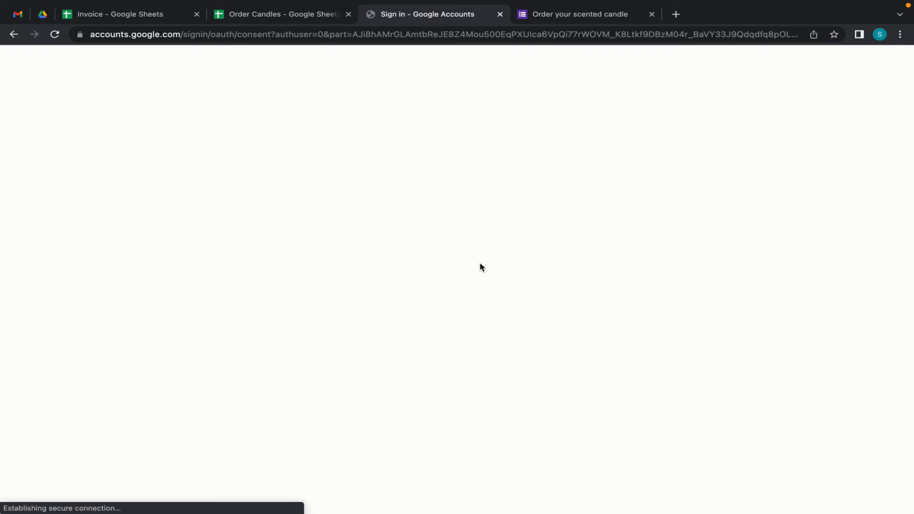
scroll(450, 345, "down", 6)
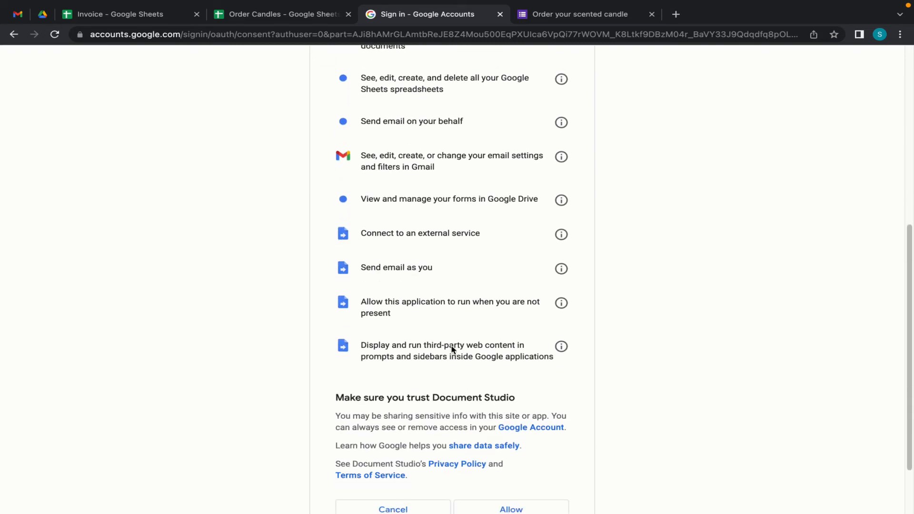
scroll(430, 80, "up", 1)
scroll(430, 78, "up", 6)
scroll(430, 81, "down", 8)
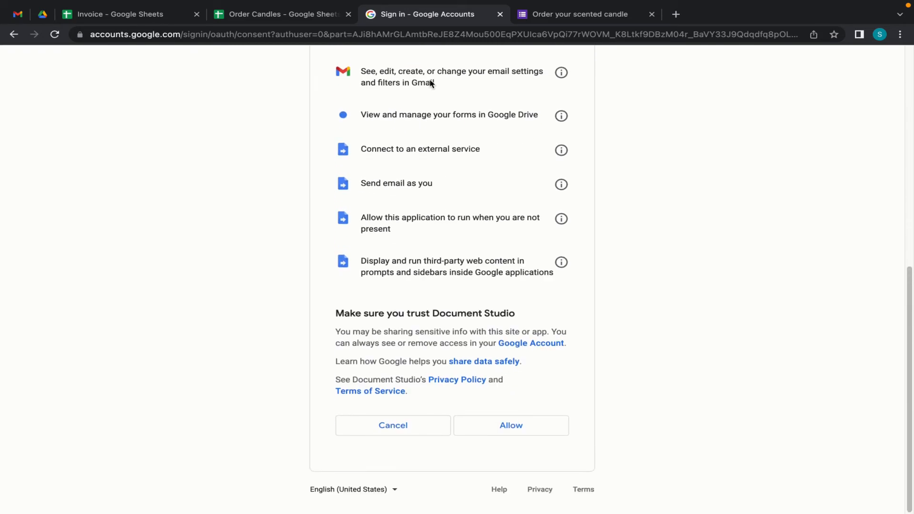
left_click(510, 431)
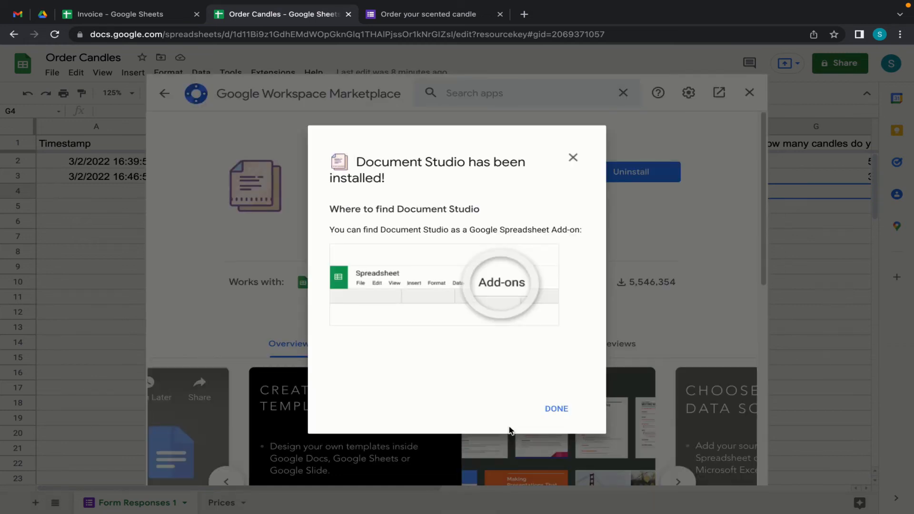
left_click(556, 409)
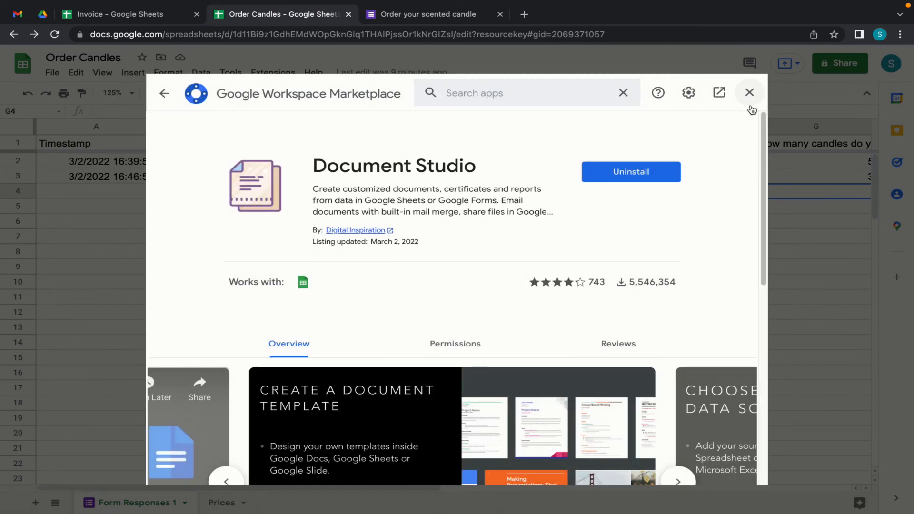
- Close the Marketplace and launch Document Studio from the Extensions menu on Order Candles
left_click(751, 96)
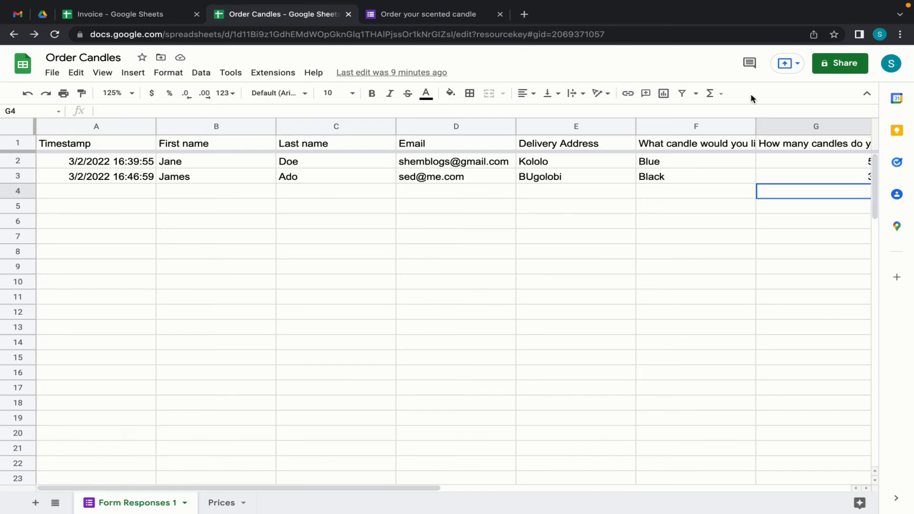
left_click(262, 76)
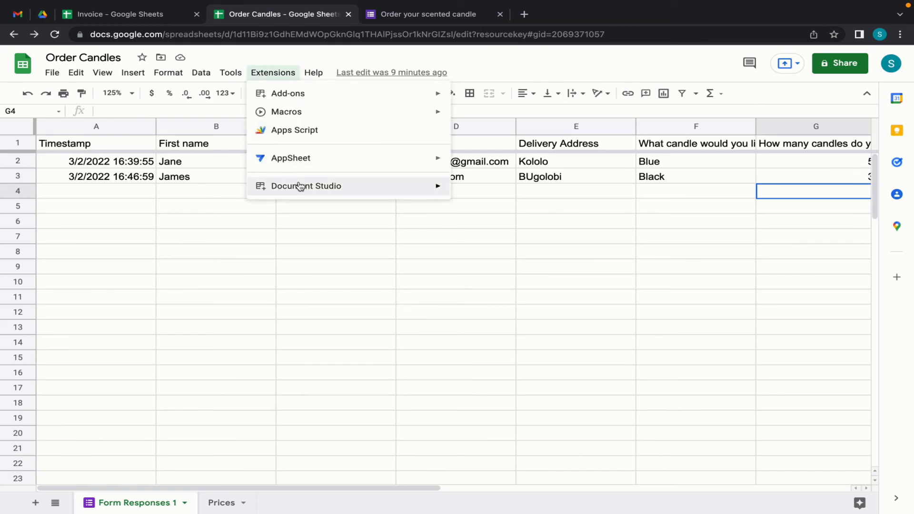
mouse_move(300, 187)
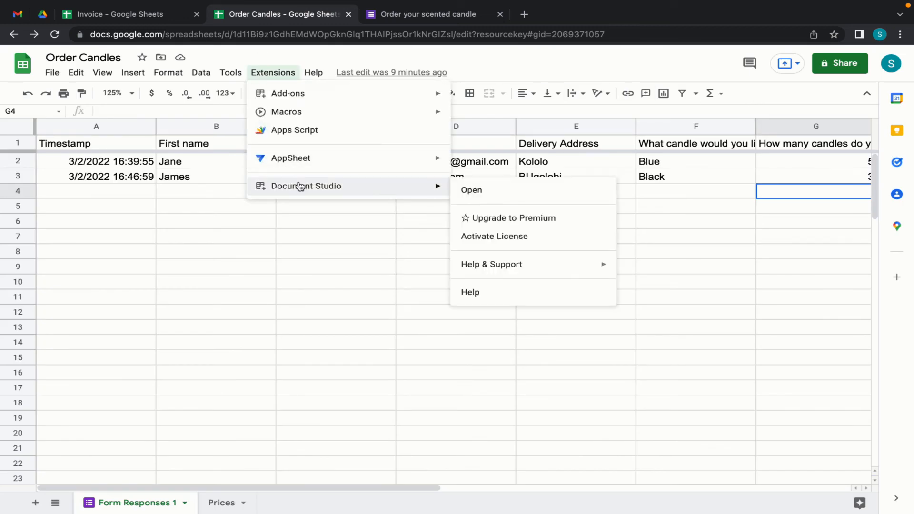
left_click(492, 193)
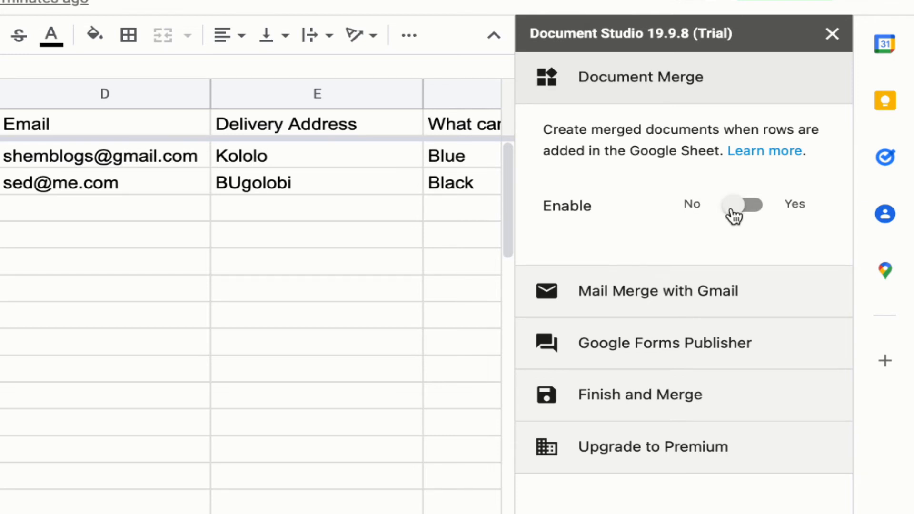
- Enable merged documents for new rows, using the Invoice Google Sheet as the template
left_click(733, 211)
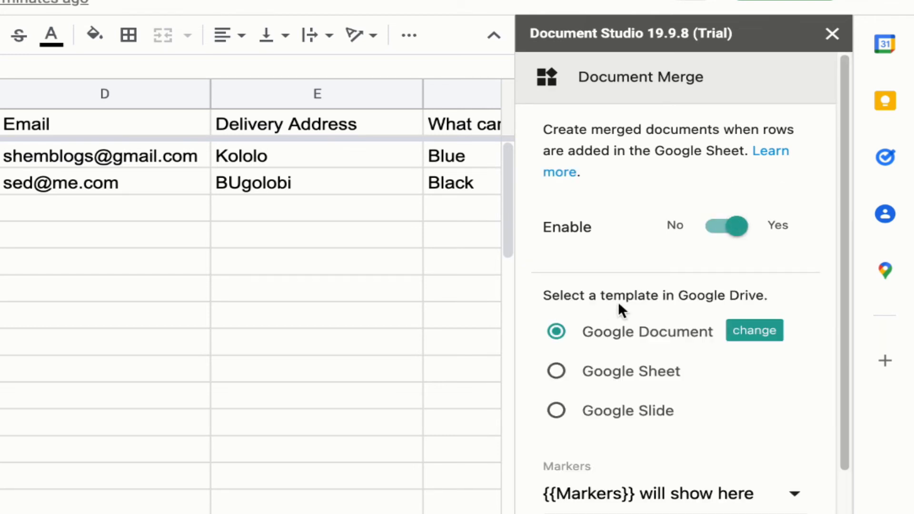
left_click(560, 374)
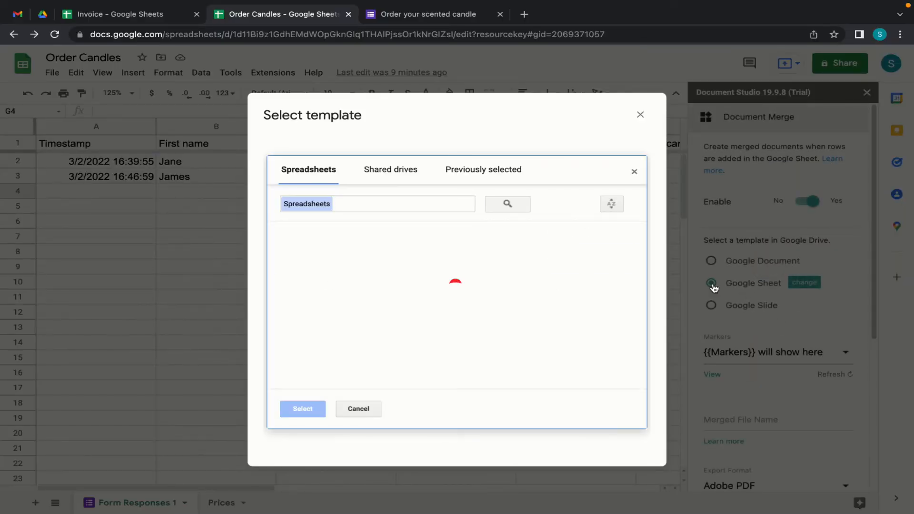
left_click(334, 265)
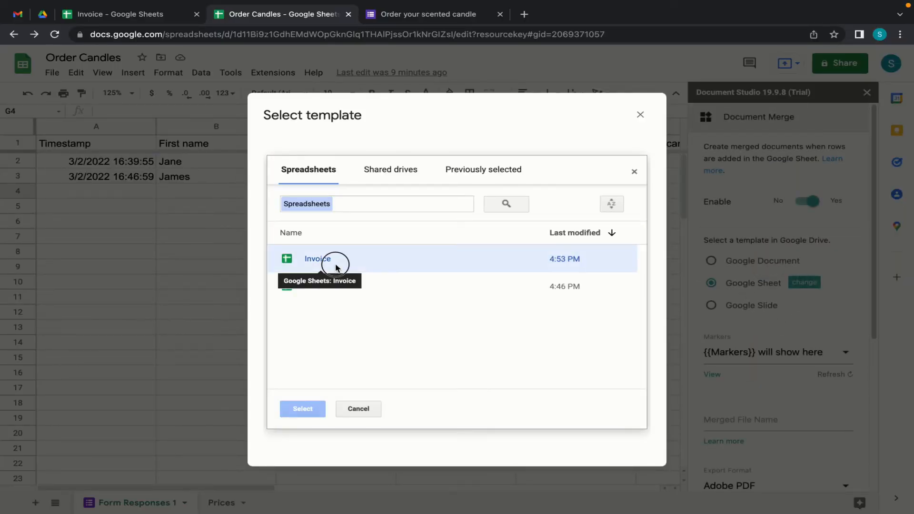
left_click(302, 409)
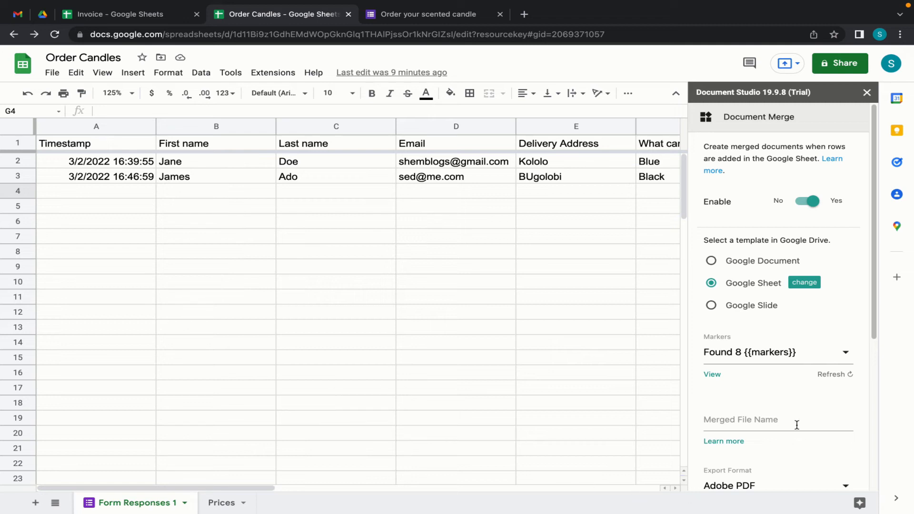
- Review the 8 merge markers detected in the Invoice template
scroll(812, 330, "down", 2)
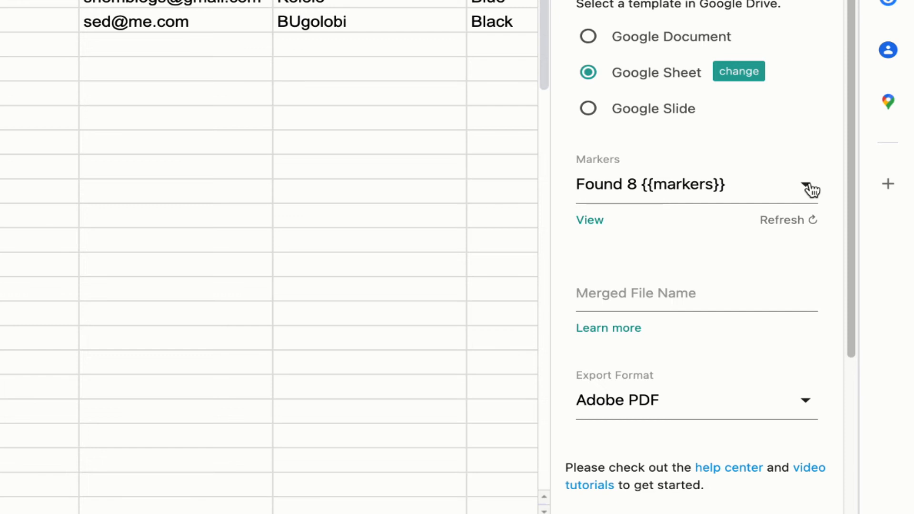
left_click(812, 189)
scroll(680, 476, "down", 2)
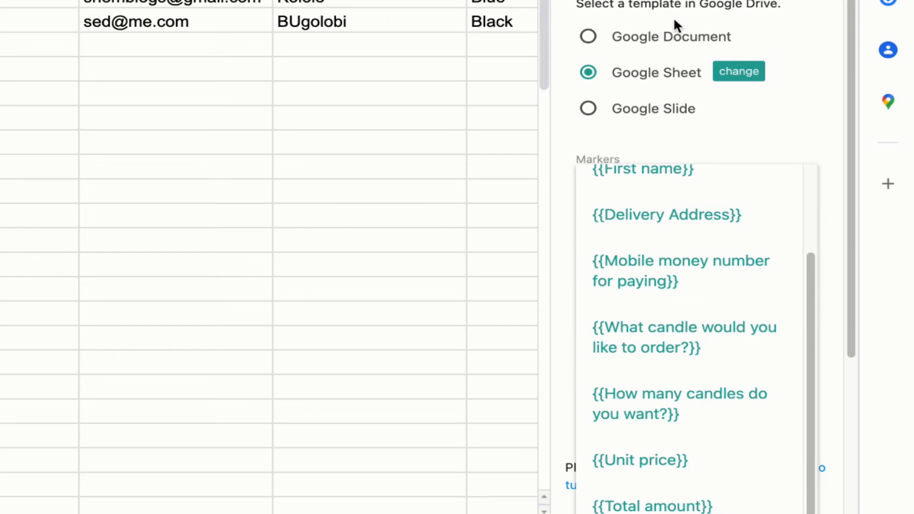
left_click(793, 125)
scroll(710, 281, "down", 2)
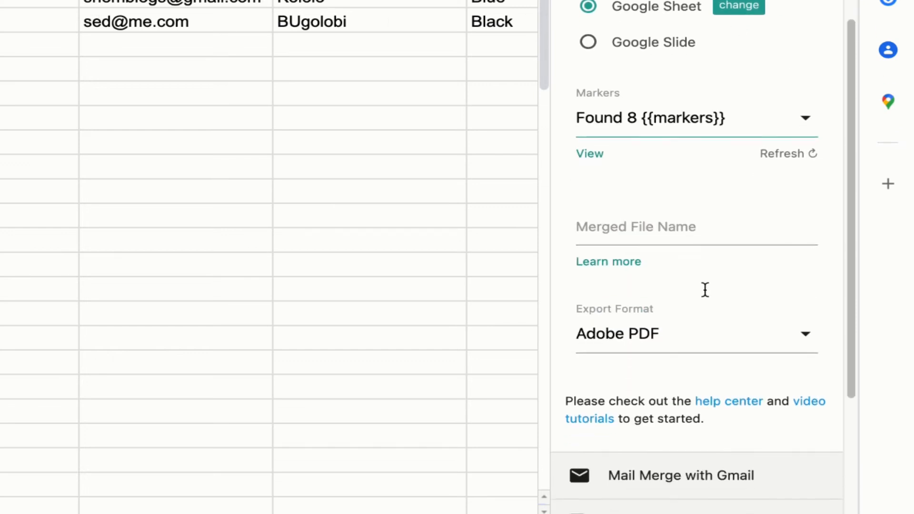
scroll(706, 290, "down", 1)
- Name the merged file 'Candle Business' and keep Adobe PDF as the export format
left_click(618, 201)
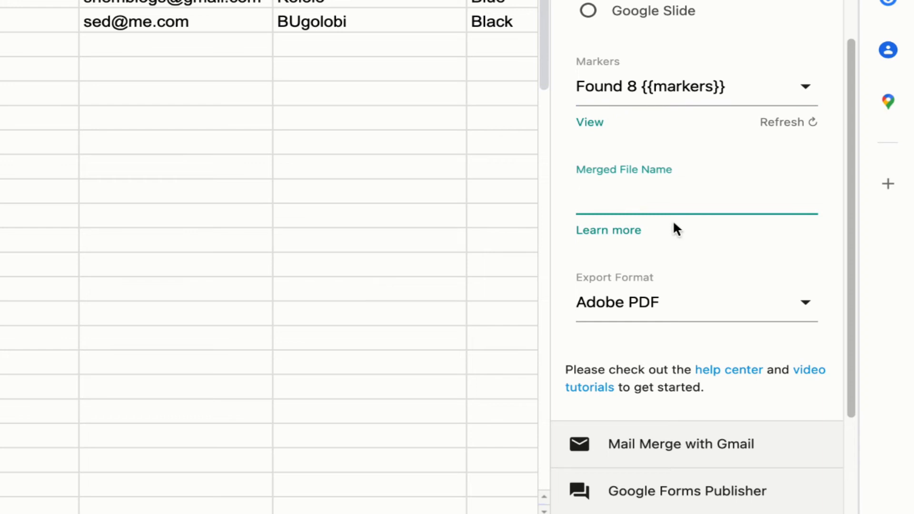
type("Cane")
type("le")
key("BackSpace")
key("BackSpace")
key("BackSpace")
type("dle Buisness")
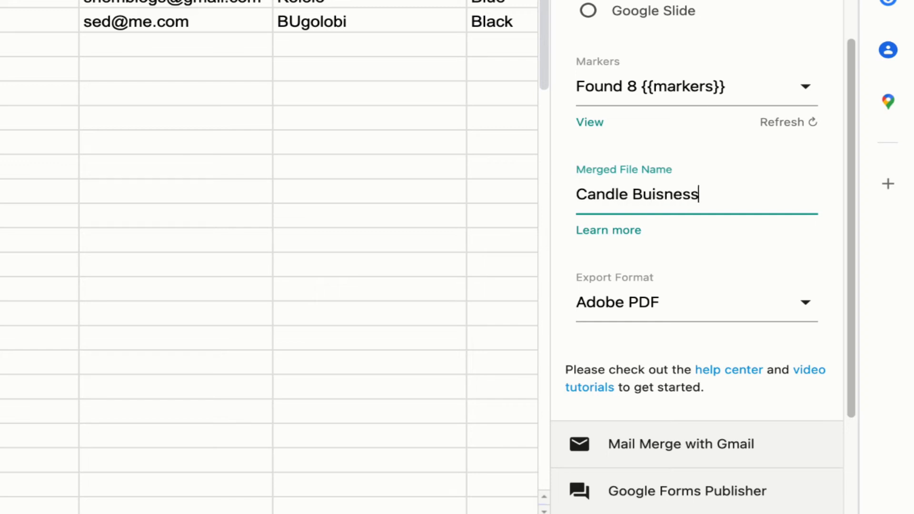
left_click(762, 257)
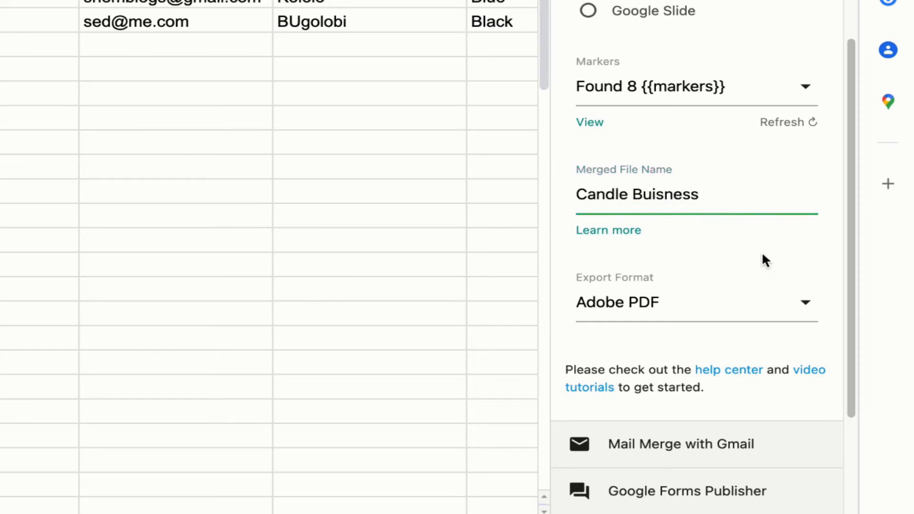
left_click(809, 305)
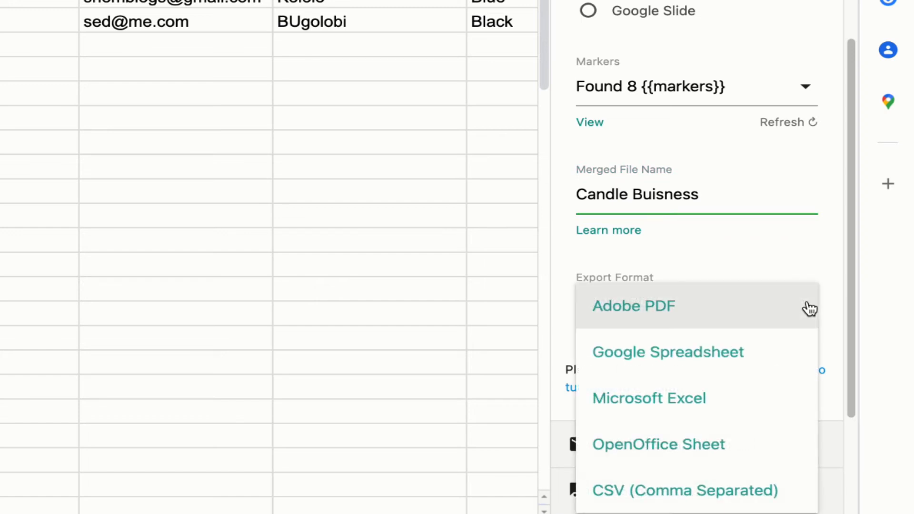
left_click(724, 314)
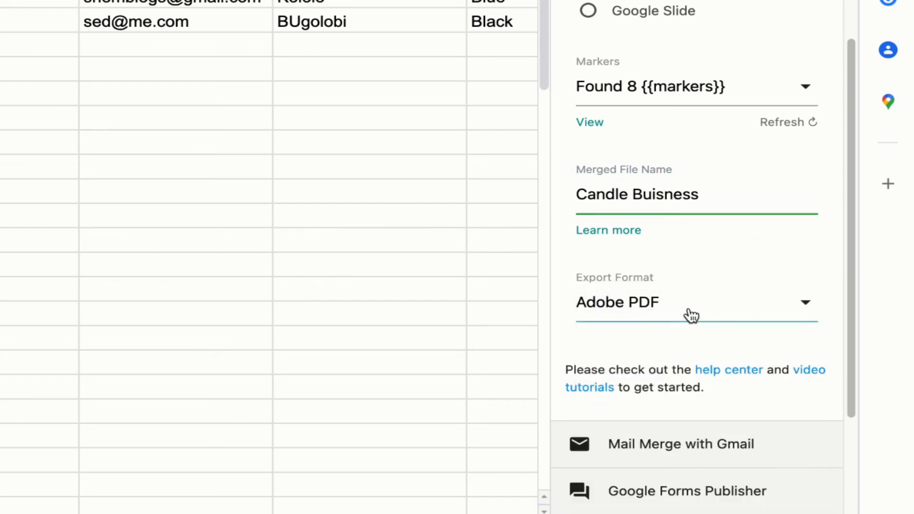
- Correct the misspelled 'Business' in the merged file name
scroll(711, 279, "down", 1)
scroll(712, 279, "down", 2)
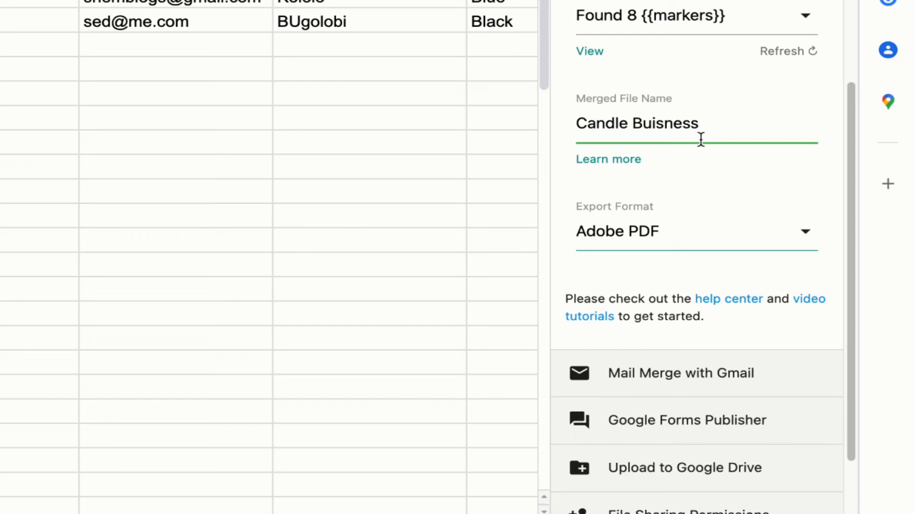
left_click(664, 124)
key("BackSpace")
key("BackSpace")
type("si")
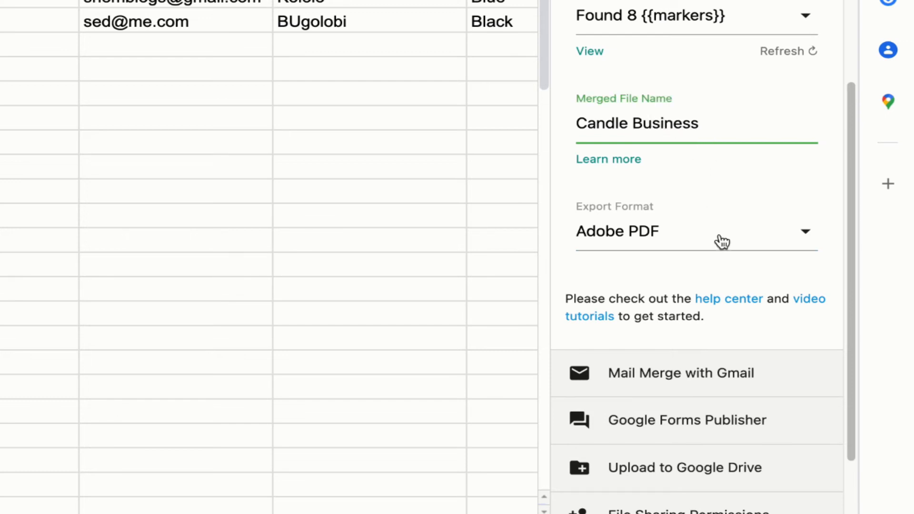
scroll(718, 241, "down", 3)
scroll(681, 281, "down", 1)
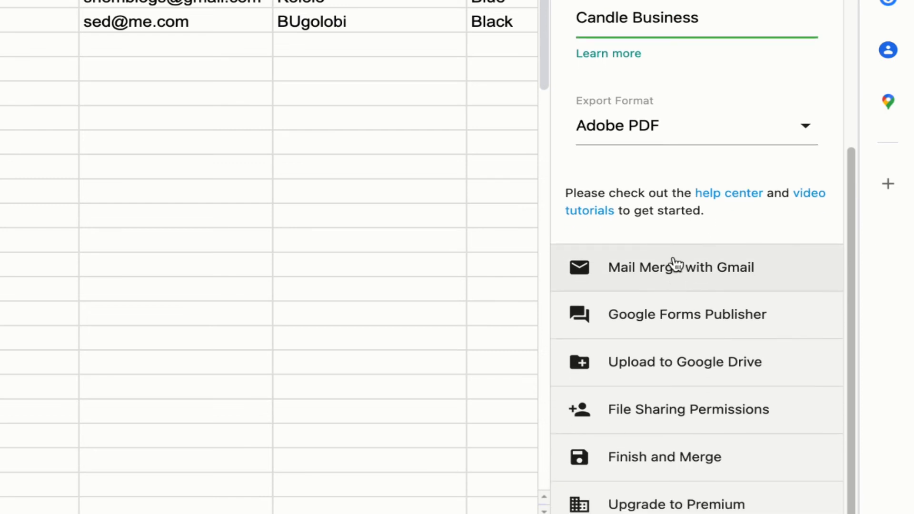
- Turn on Mail Merge with Gmail and start the message body with 'Hi {{'
left_click(677, 270)
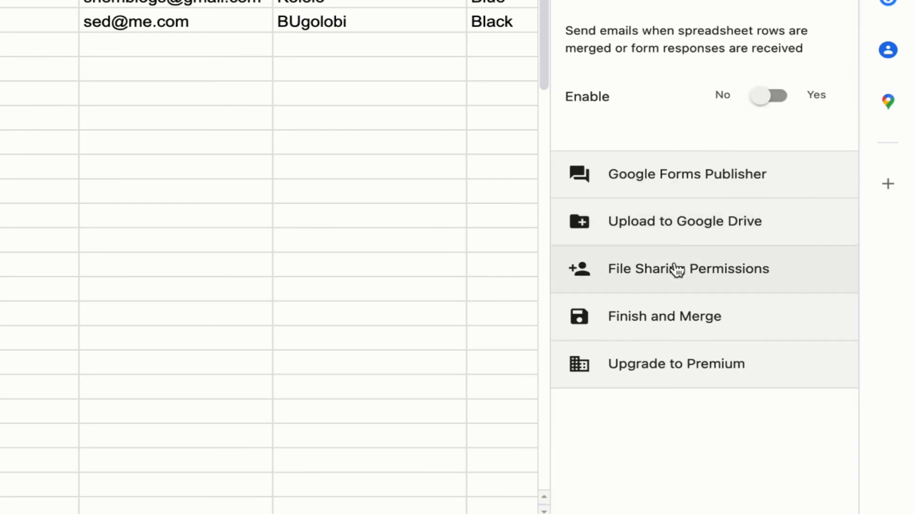
left_click(767, 95)
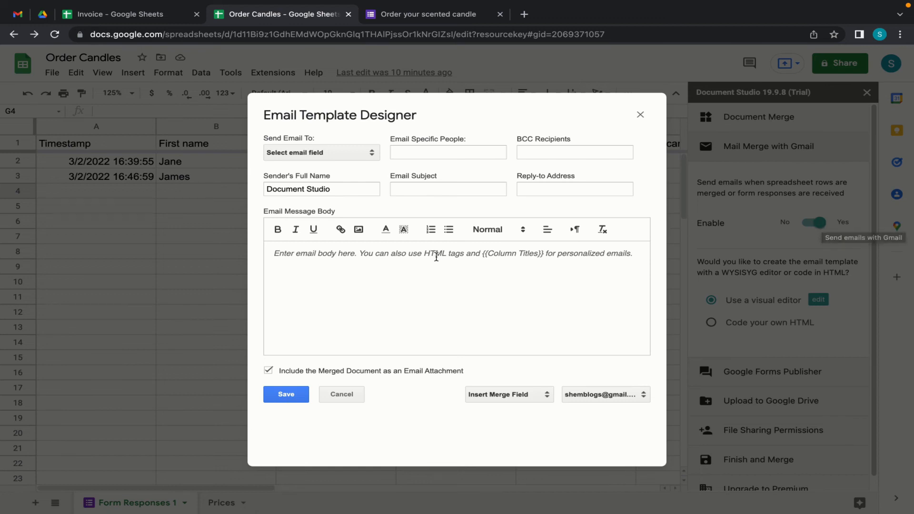
left_click(283, 260)
type("HI ")
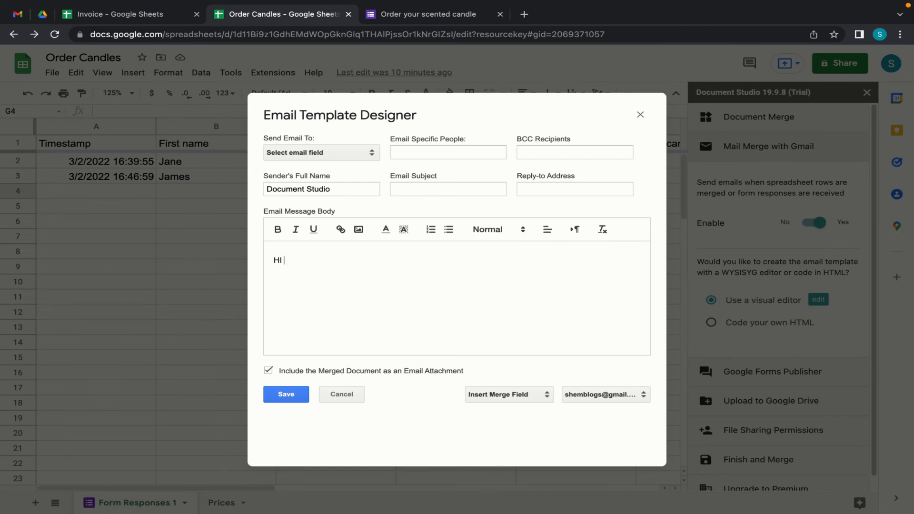
type("i {{")
- Complete the greeting 'Hi {{First name}},' and add the line 'Thank you for your order of {{'
left_click(151, 21)
left_click(292, 11)
type("First name}},")
key("Return")
type("Thank")
key("BackSpace")
key("BackSpace")
key("BackSpace")
key("BackSpace")
type("hank you for your order")
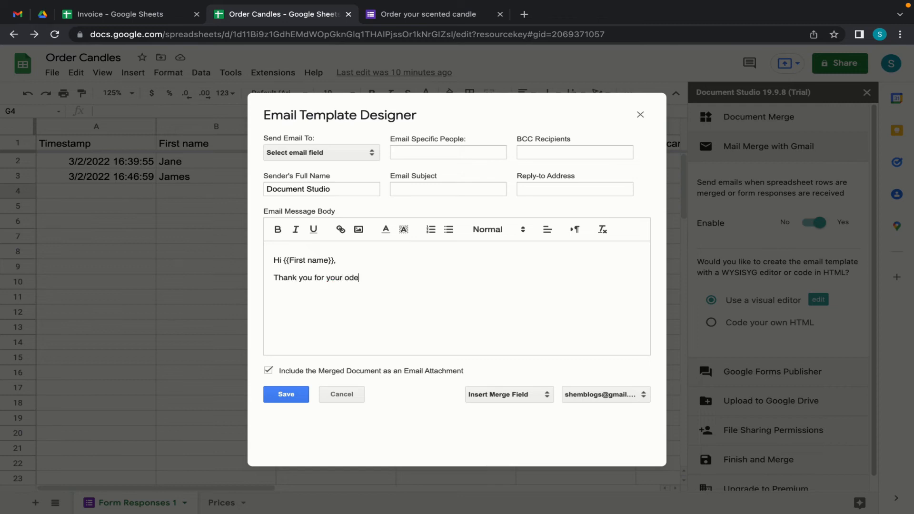
key("BackSpace")
key("BackSpace")
key("BackSpace")
key("BackSpace")
type("rder of {{")
- Copy 'How many candles do you want?' from a fresh form copy into the email body
left_click(408, 15)
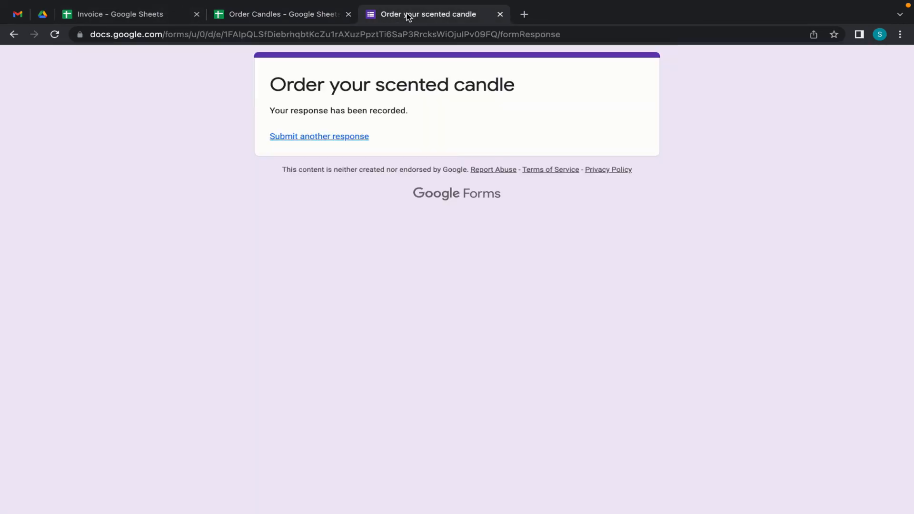
left_click(300, 140)
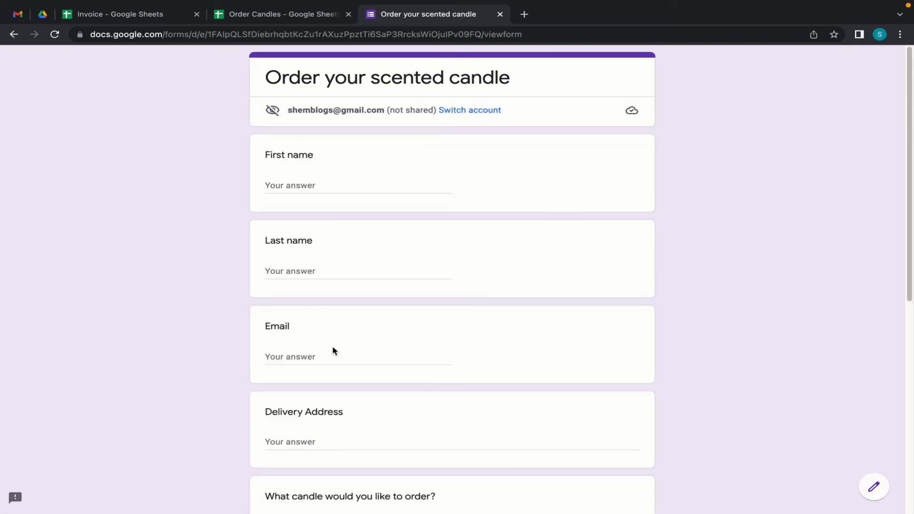
scroll(332, 351, "down", 8)
left_click(325, 265)
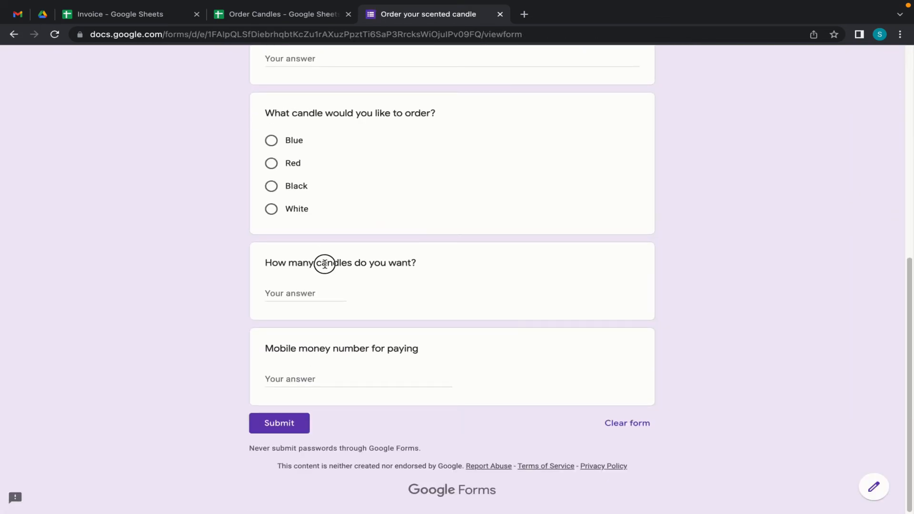
left_click(325, 264)
left_click(346, 263)
left_click_drag(267, 262, 418, 268)
key("ctrl+c")
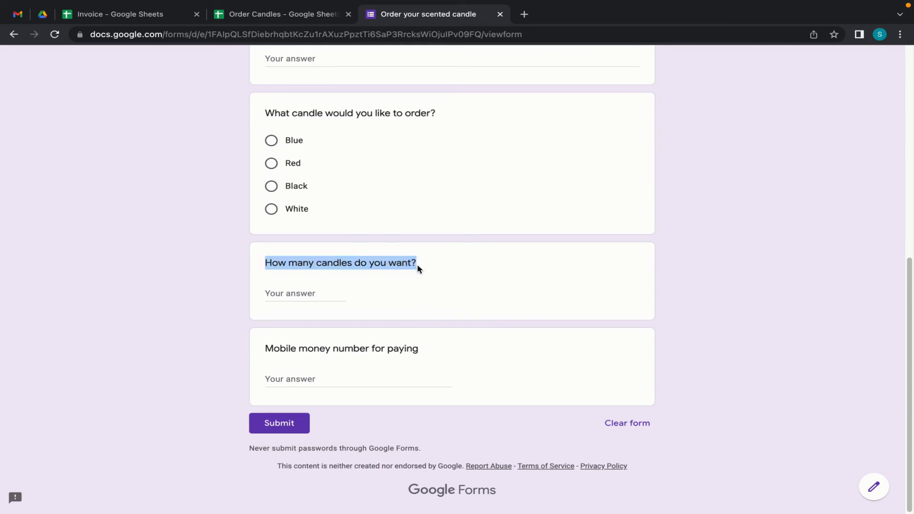
left_click(292, 17)
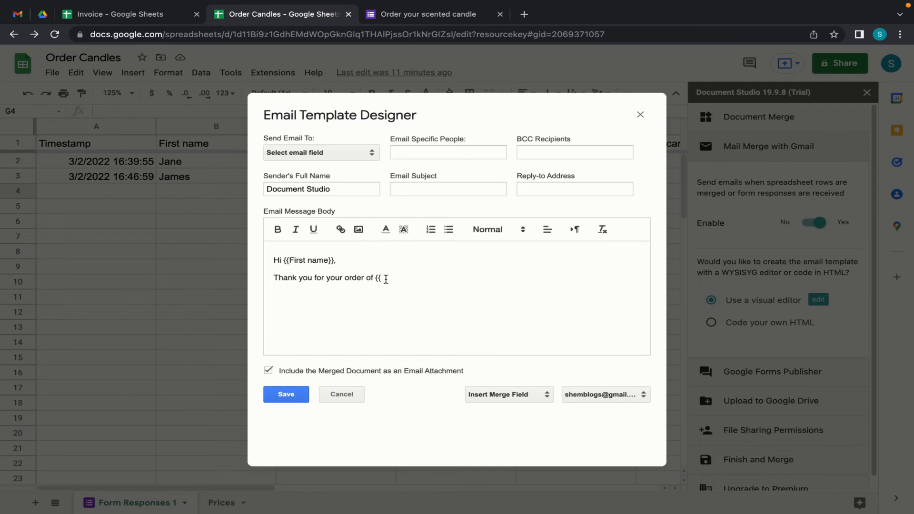
key("ctrl+v")
- Close the quantity merge field and paste the question 'What candle would you like to order?' into the body
type("}}")
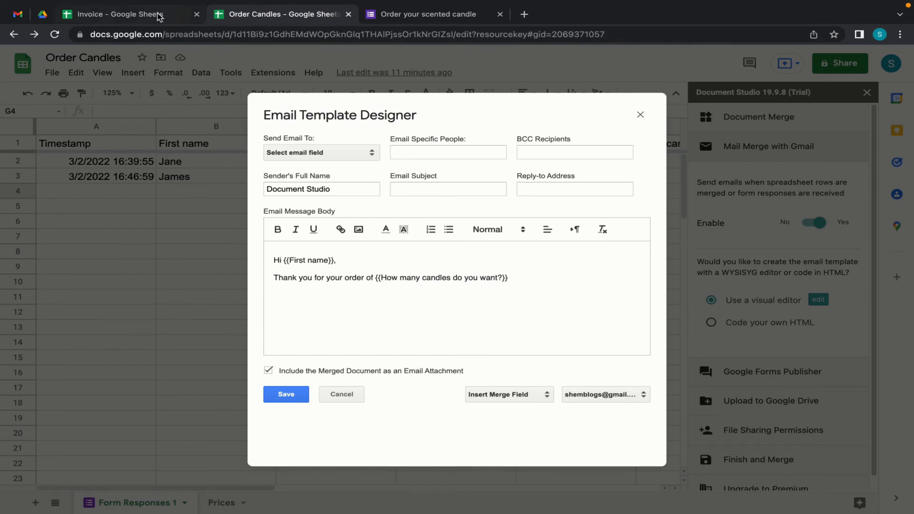
left_click(410, 11)
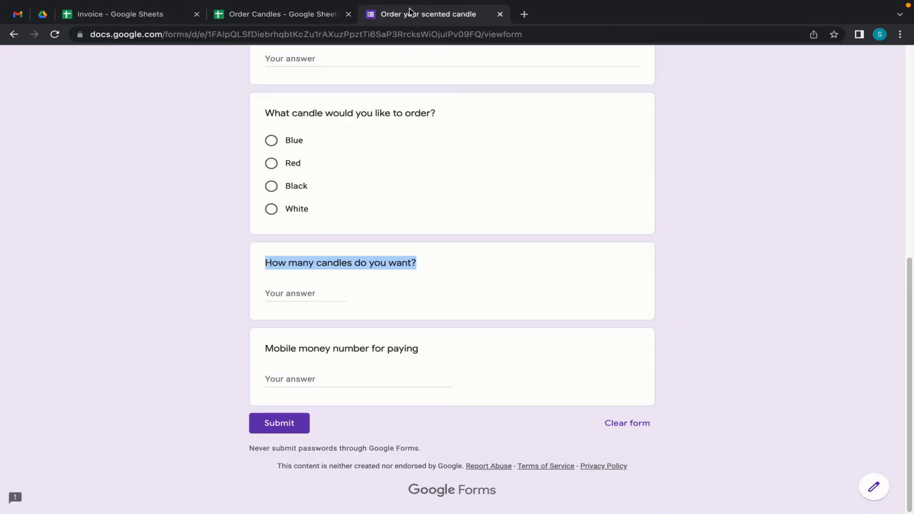
left_click(340, 118)
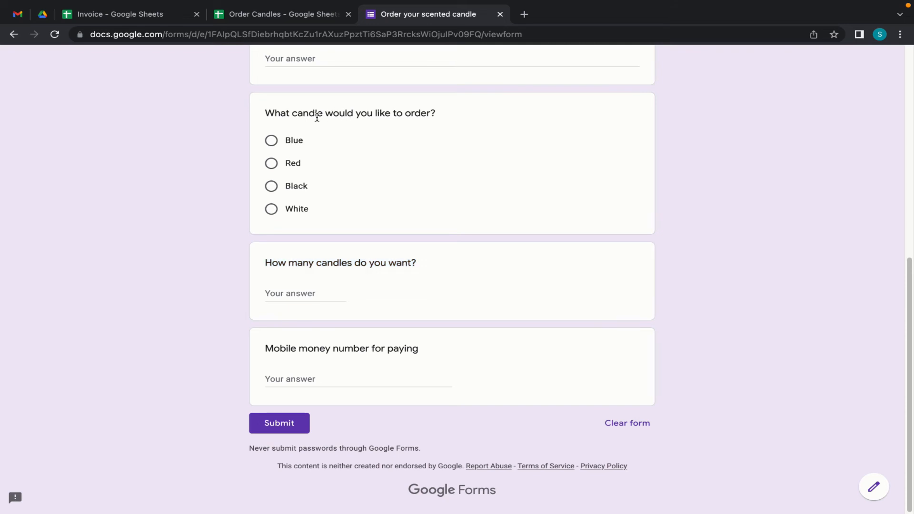
left_click(266, 115)
left_click_drag(266, 115, 436, 115)
key("super+c")
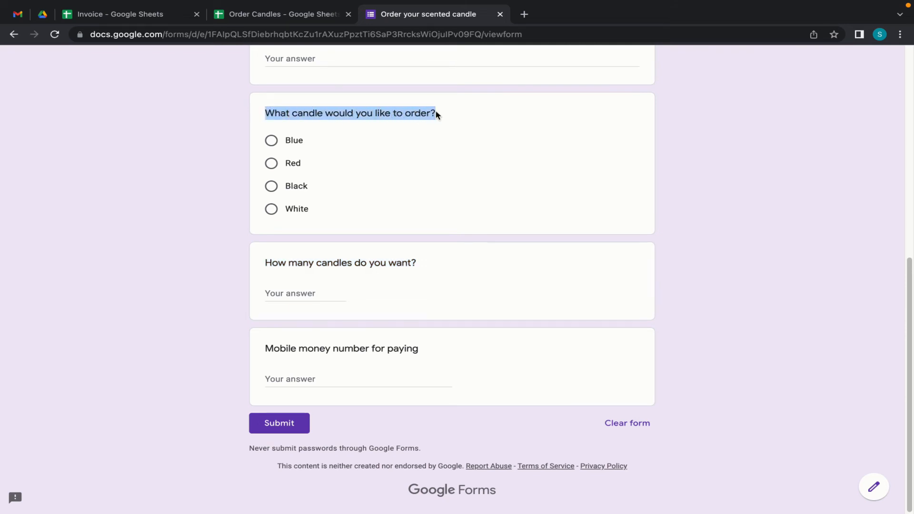
left_click(101, 16)
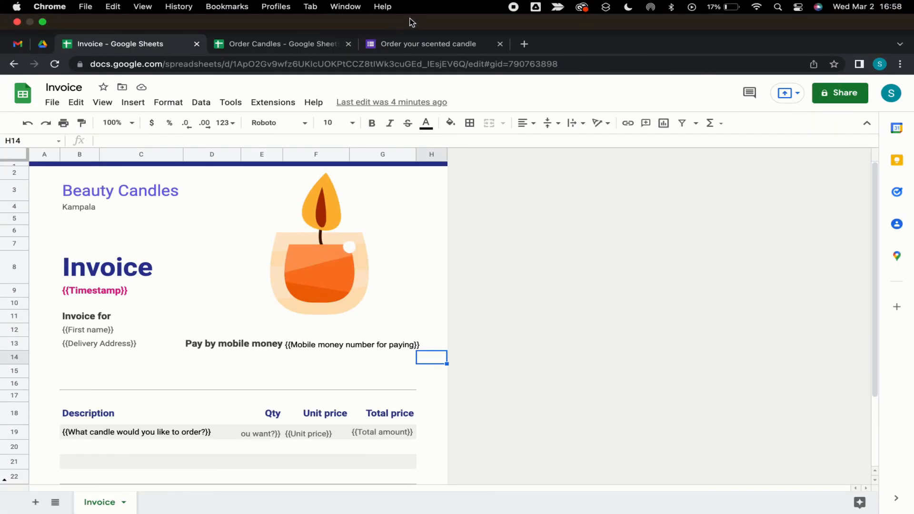
left_click(278, 53)
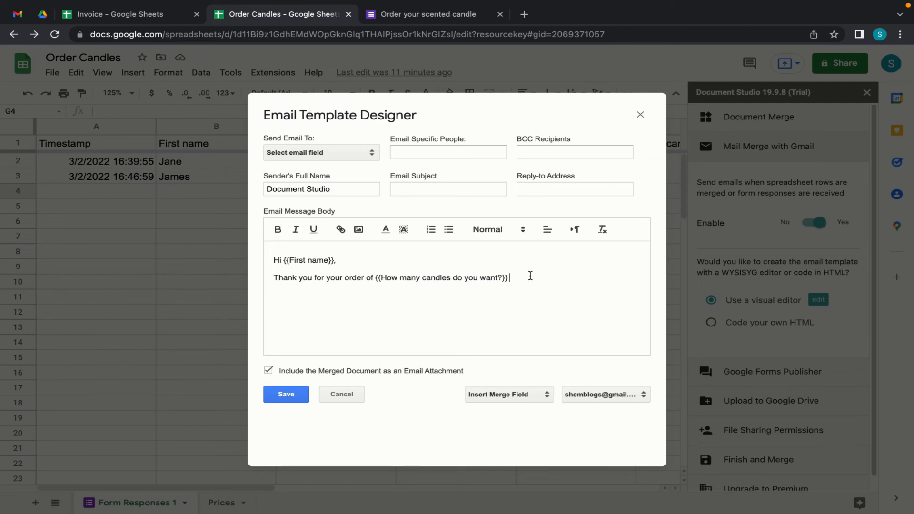
key("super+v")
- Wrap the candle question as a merge field and add 'candle(s). Please pay by mobile money to this number: {{'
left_click(513, 281)
type("{{")
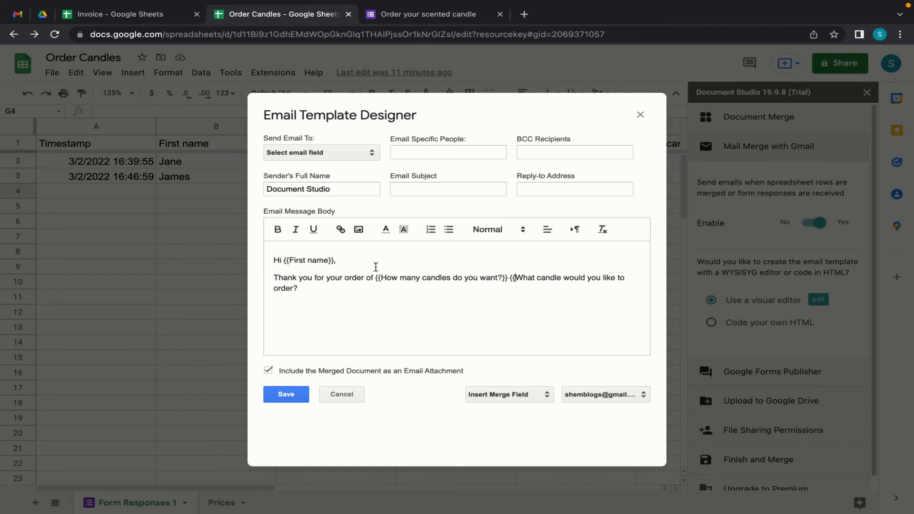
left_click(306, 289)
type("}} {{What cand")
key("BackSpace")
key("BackSpace")
type("ndles")
key("BackSpace")
type("(s). Please ak")
key("BackSpace")
key("BackSpace")
type("pay by mobile")
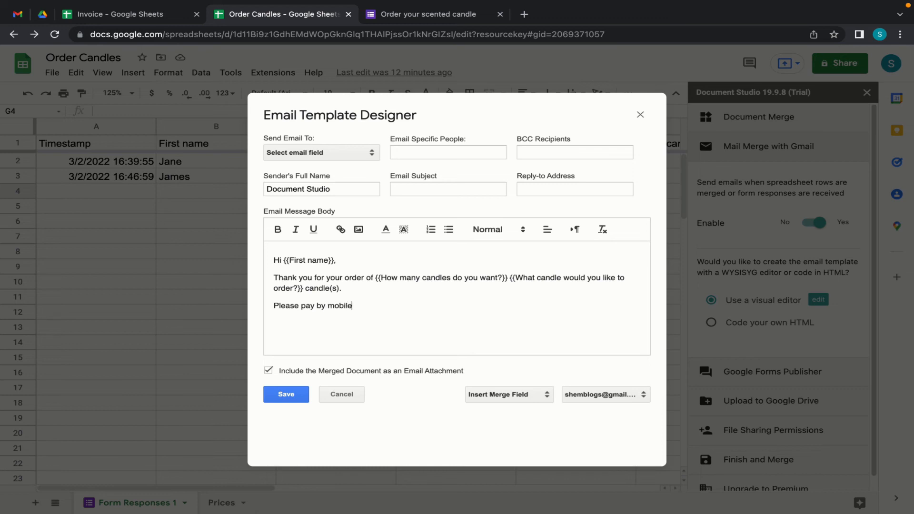
type(" money to this number: {{")
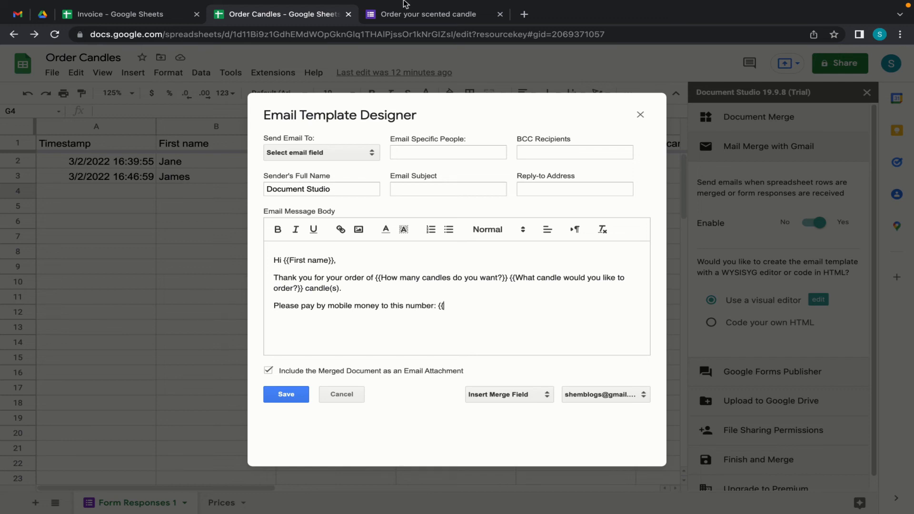
- Insert {{Mobile money number for paying}} copied from the form as the closing merge field
left_click(460, 14)
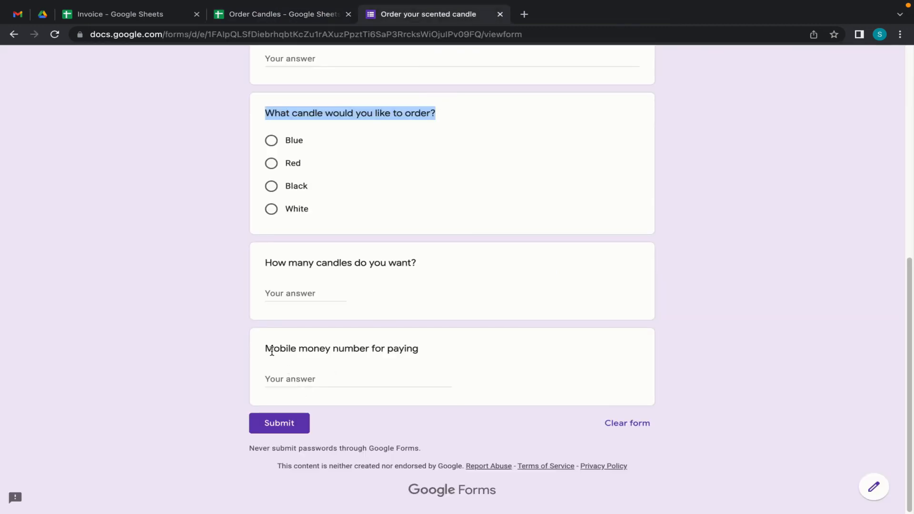
left_click_drag(267, 350, 388, 344)
triple_click(418, 348)
key("ctrl+c")
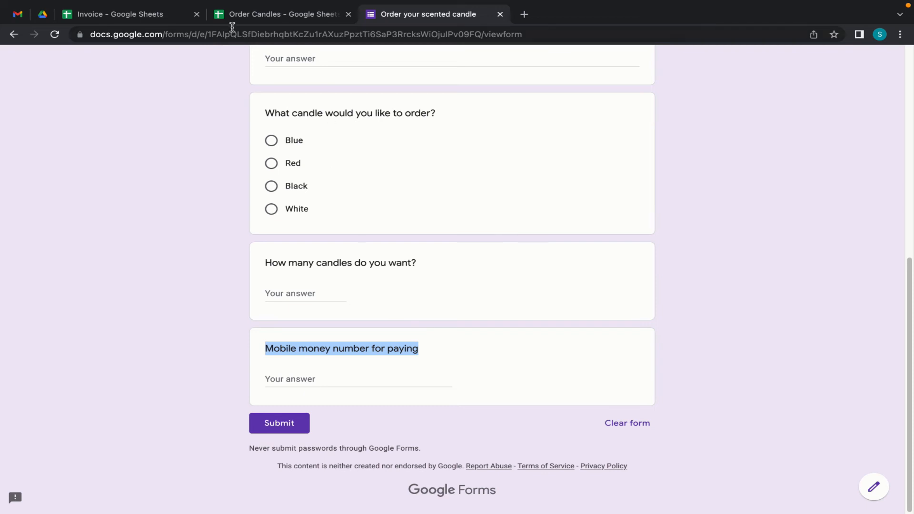
left_click(247, 15)
key("ctrl+v")
type("}}")
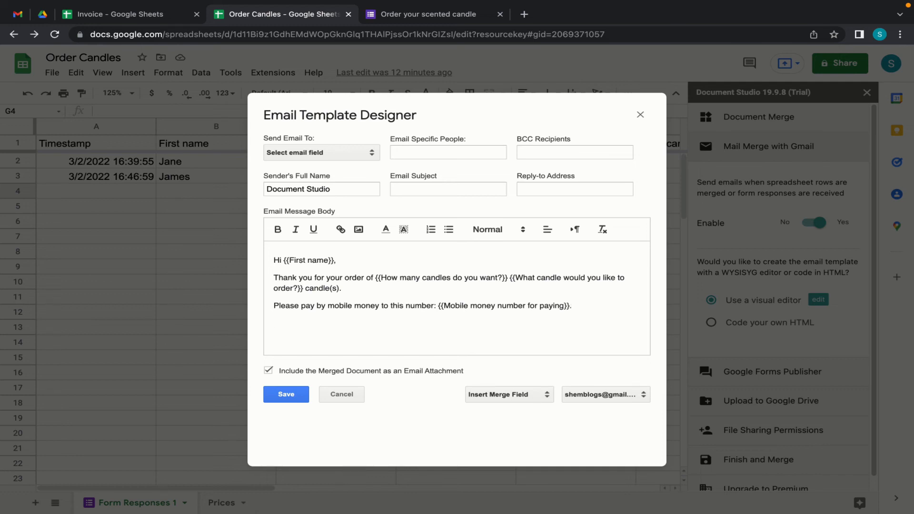
- Add the lines 'Please find your invoice attached.' and 'Thank you for your business,' to the body
type("Please find your invoice attached.")
key("Return")
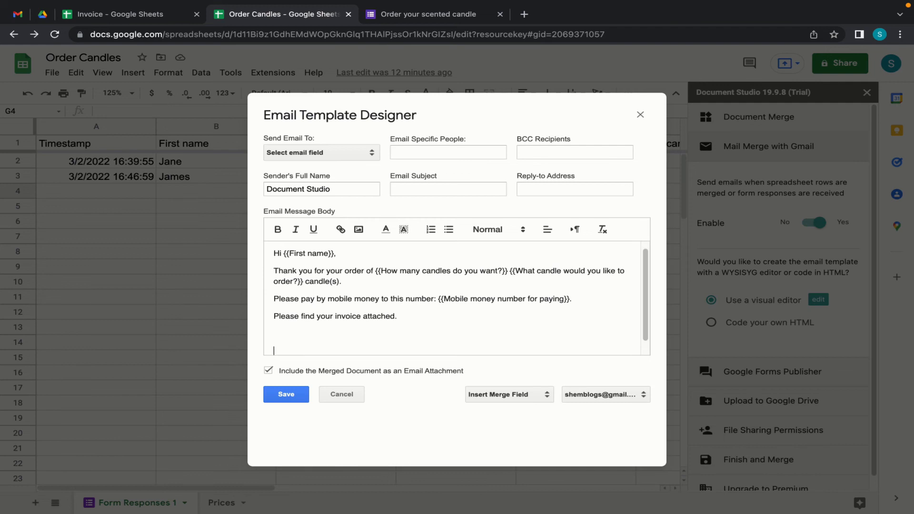
type("Thank you")
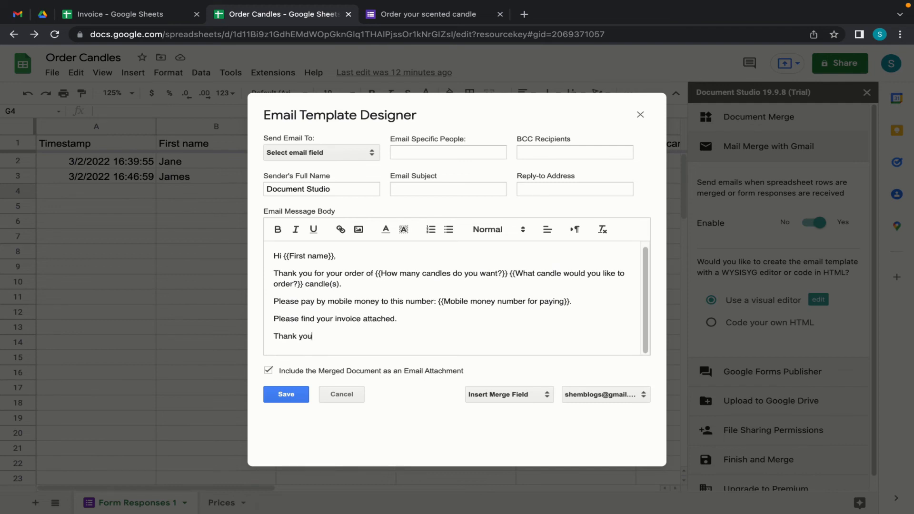
type(" for your business,")
- Sign off the email with the sender's name on a new line
key("Return")
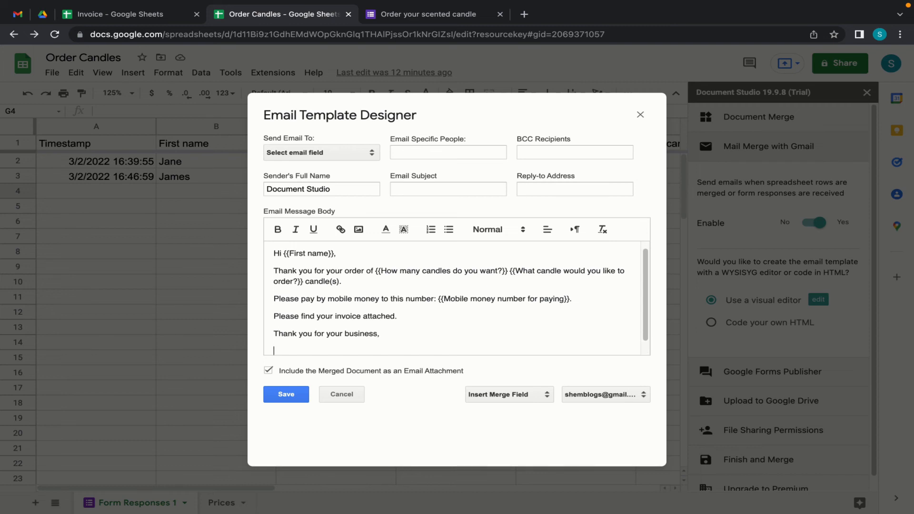
type("SHem")
key("BackSpace")
key("BackSpace")
key("BackSpace")
type("hem")
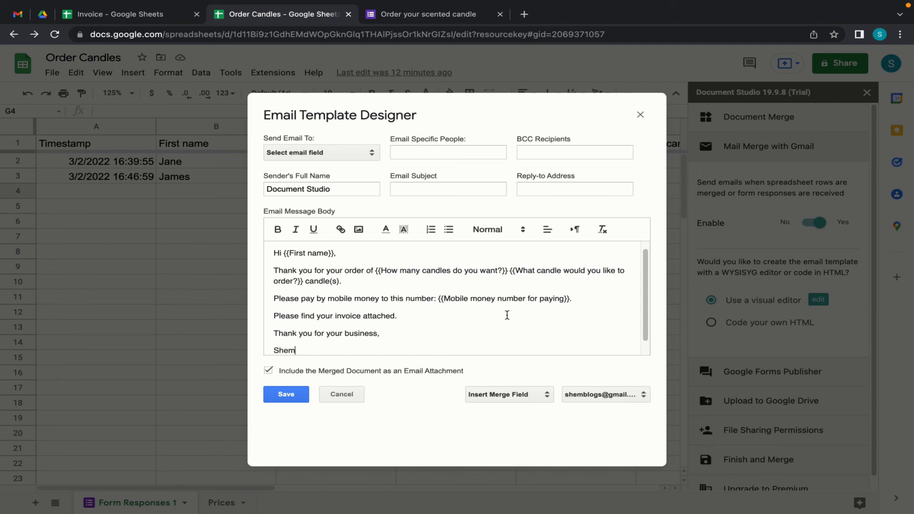
scroll(507, 314, "down", 1)
scroll(507, 315, "up", 1)
left_click(414, 152)
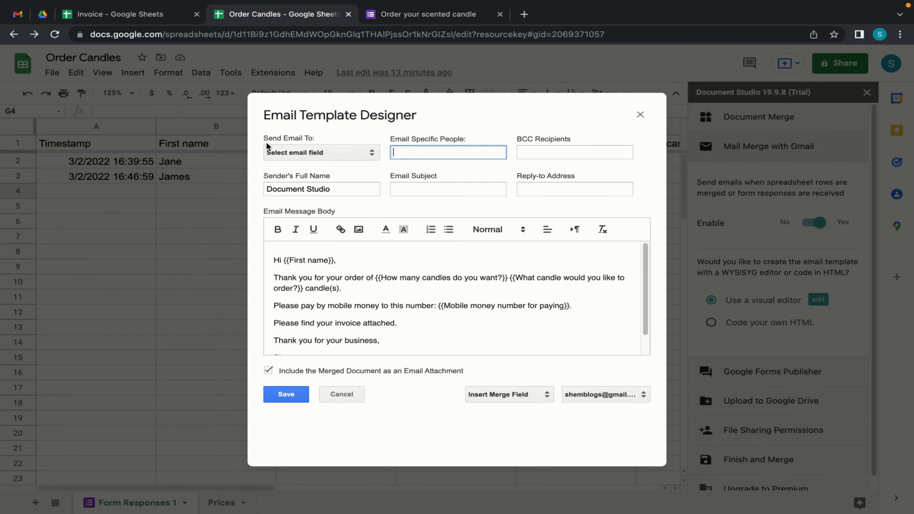
- Send each email to the respondent's Email field and to one fixed extra e-mail address
left_click(374, 155)
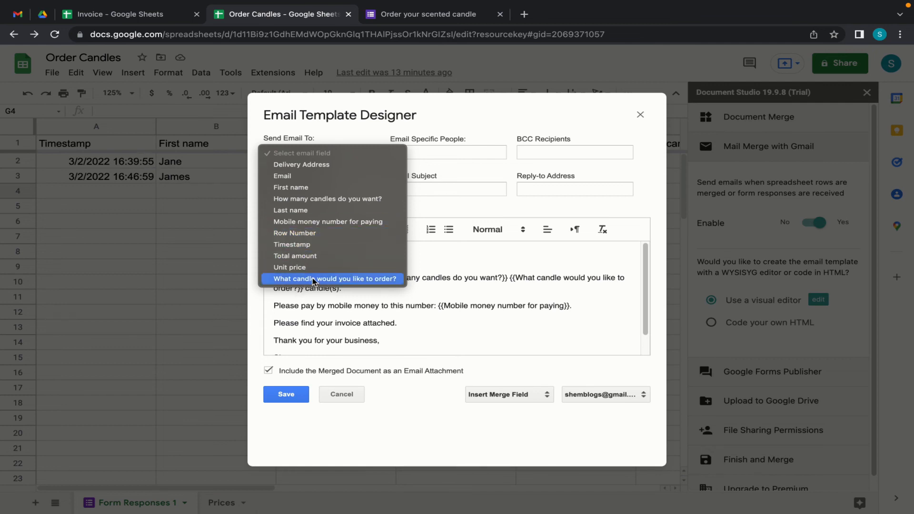
left_click(312, 178)
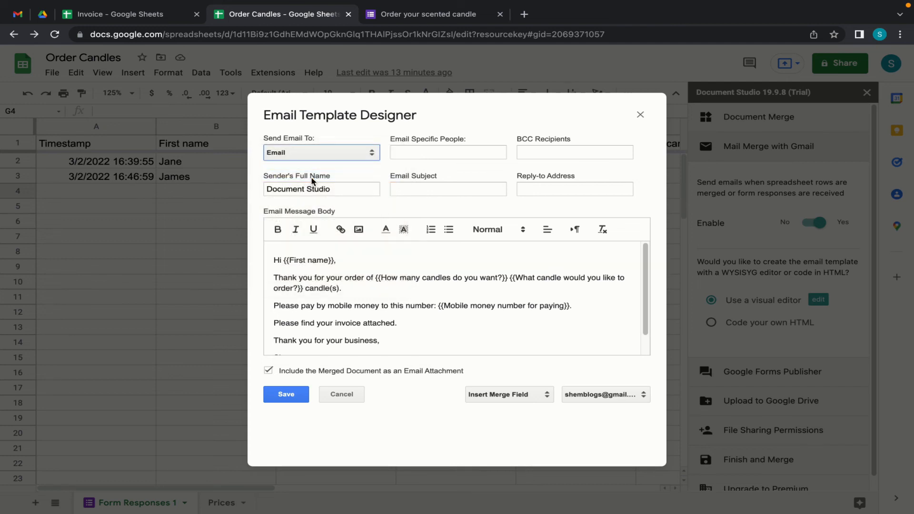
left_click(405, 153)
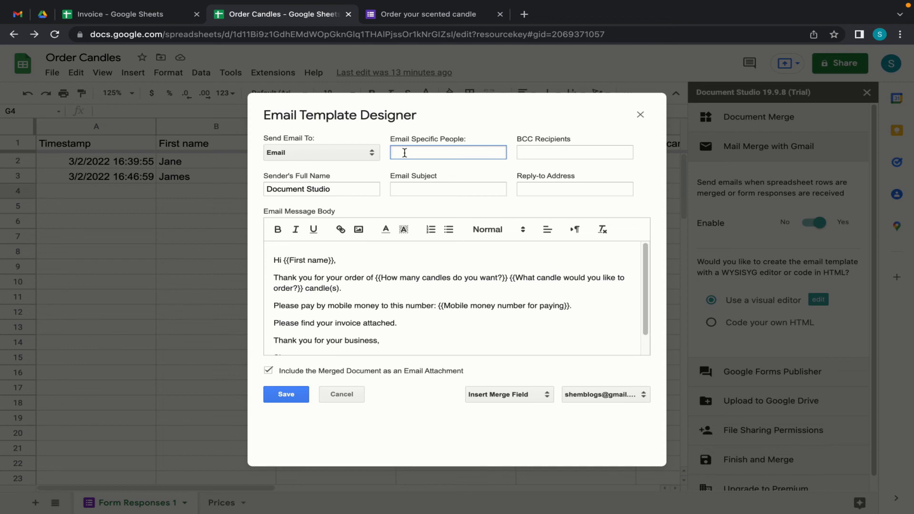
- Start the email subject with 'Your order of {{'
left_click(407, 190)
type("Your oder")
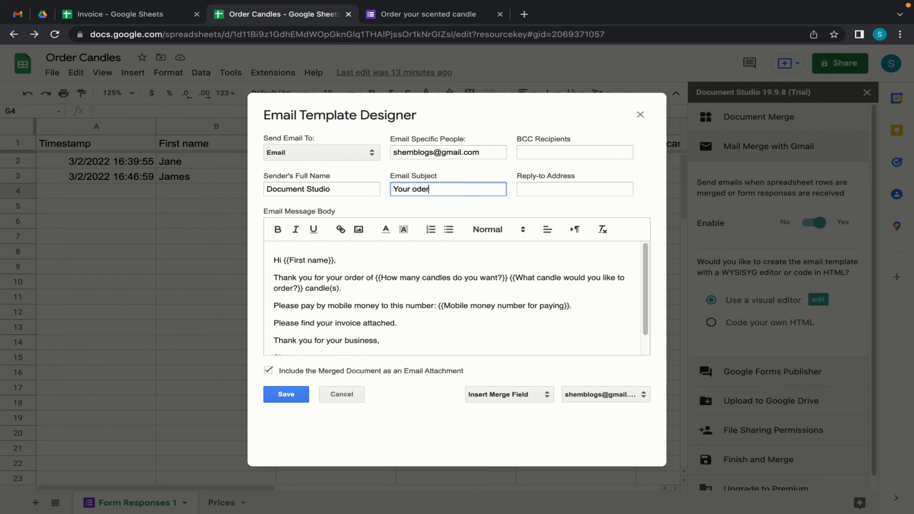
key("BackSpace")
key("BackSpace")
key("BackSpace")
type("rder of {{")
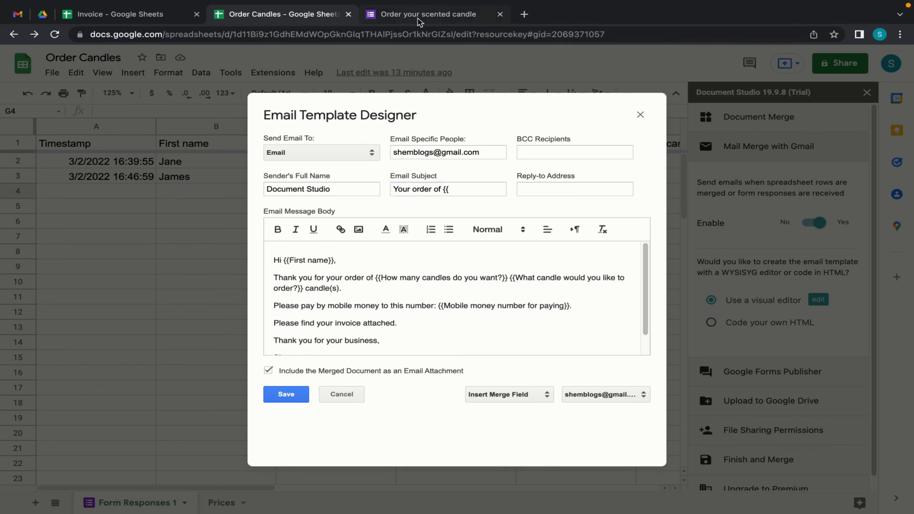
- Paste 'What candle would you like to order?' into the subject, adding 'the' before it and 'candle(s)' after
left_click(418, 18)
left_click_drag(265, 113, 364, 113)
left_click_drag(404, 114, 440, 115)
key("ctrl+c")
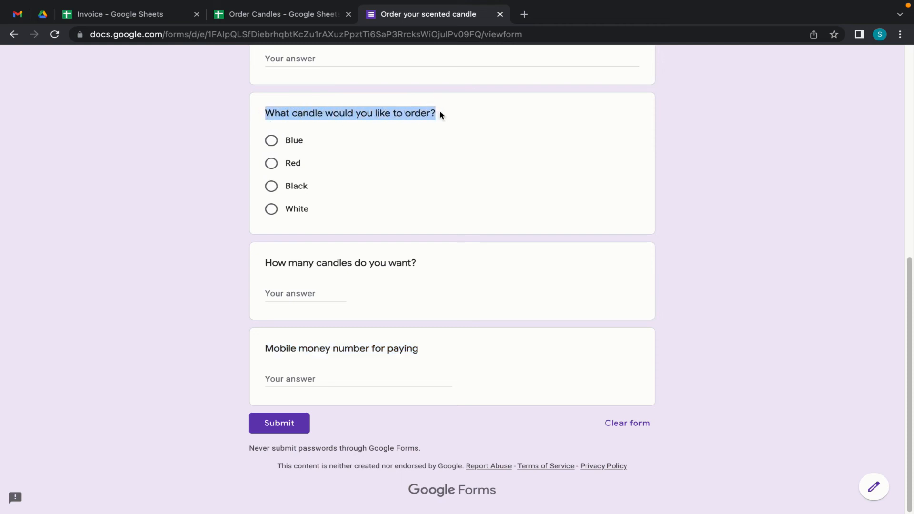
left_click(241, 15)
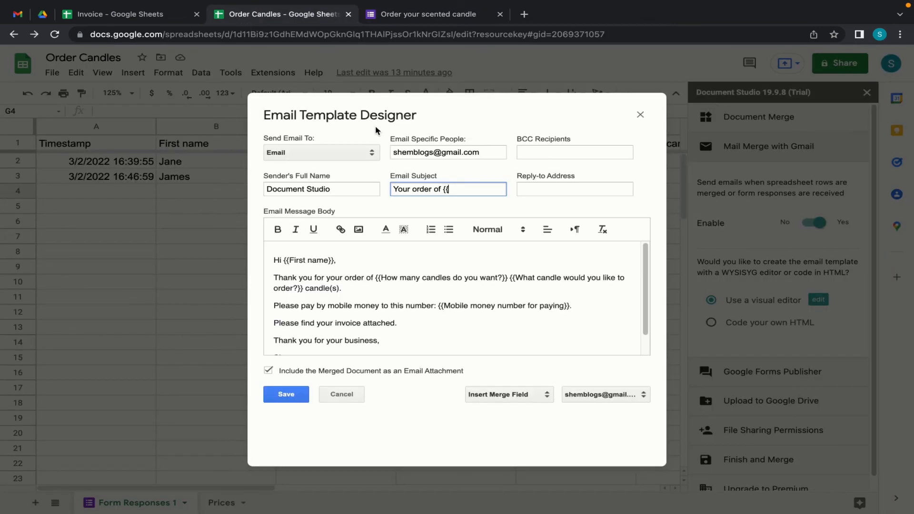
type("V")
key("ctrl+v")
type("}}")
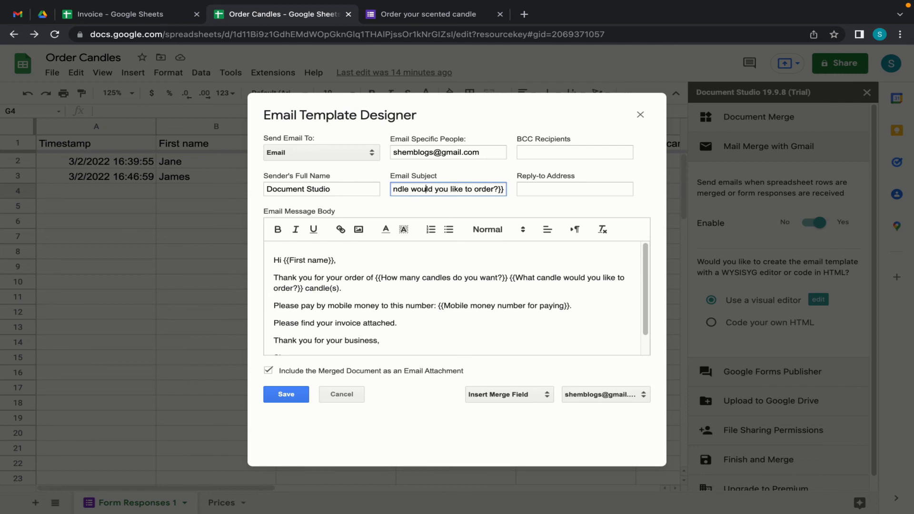
scroll(403, 190, "left", 3)
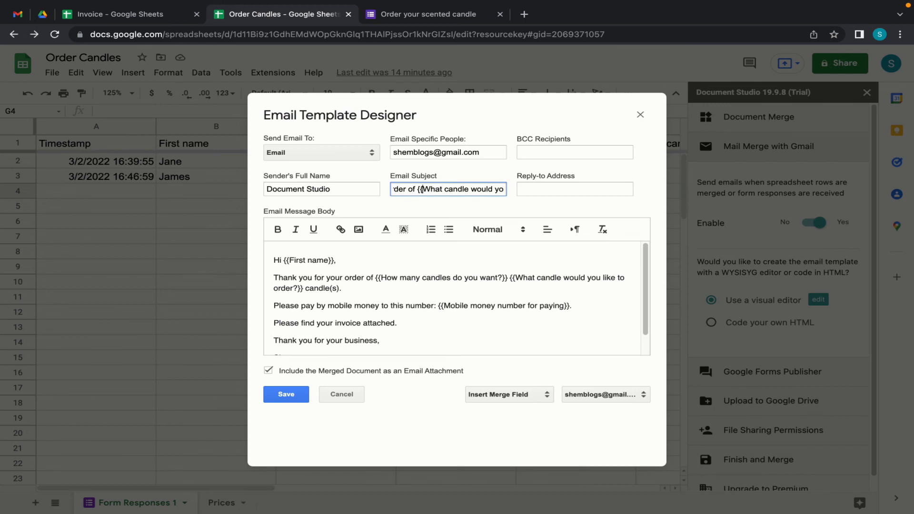
type("the")
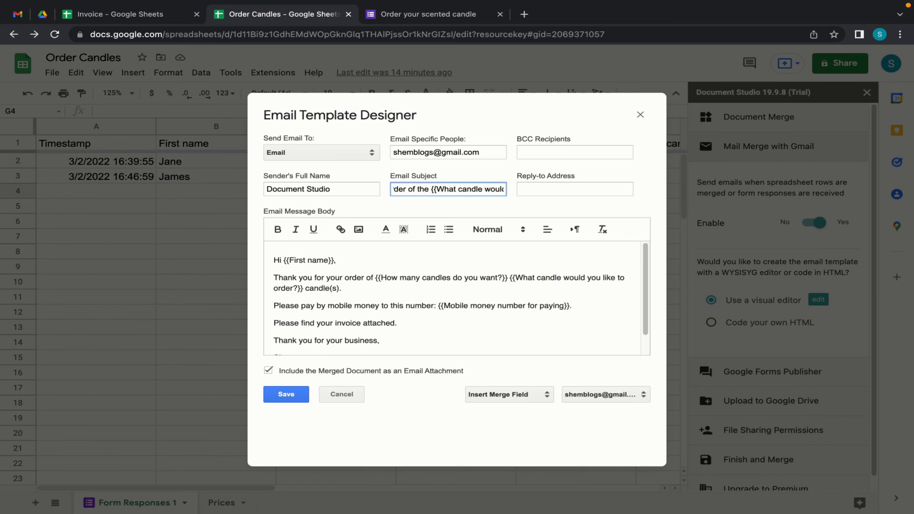
scroll(467, 189, "right", 2)
scroll(481, 189, "right", 1)
type("candle(s)")
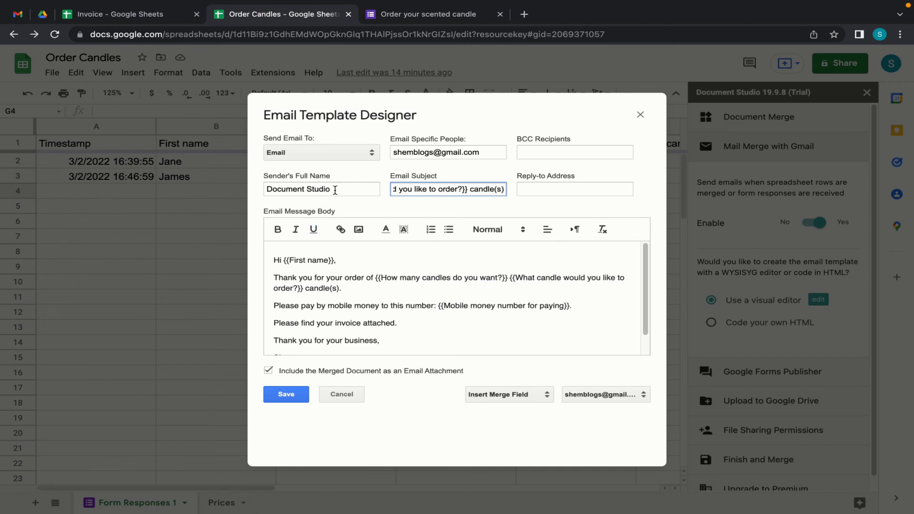
- Change the sender's full name to 'Beauty Candles'
left_click_drag(339, 190, 259, 190)
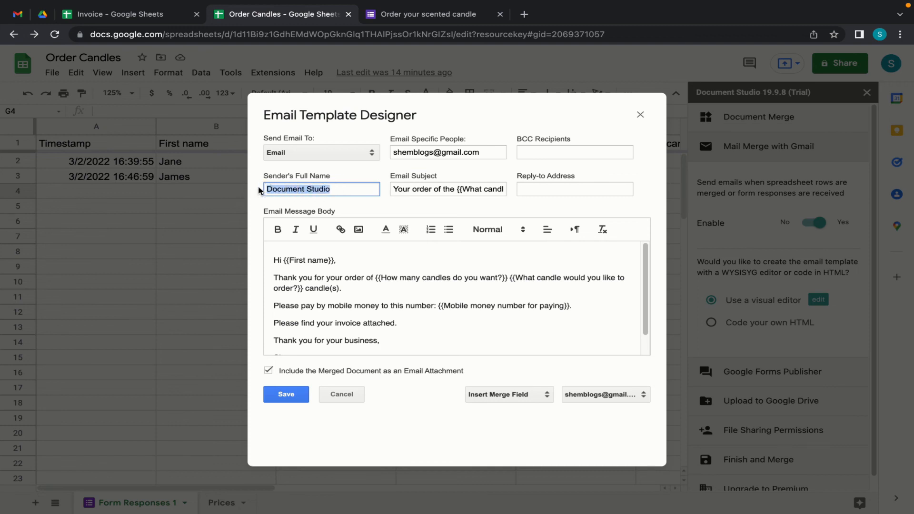
type("Beauty Candles")
left_click(416, 340)
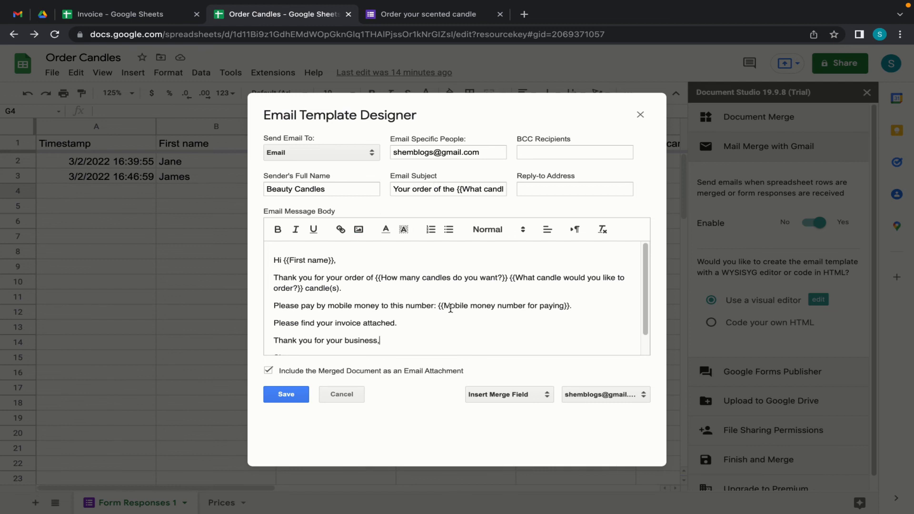
- Bold the mobile money, candle quantity and candle type merge fields, then save the template
left_click_drag(439, 307, 570, 306)
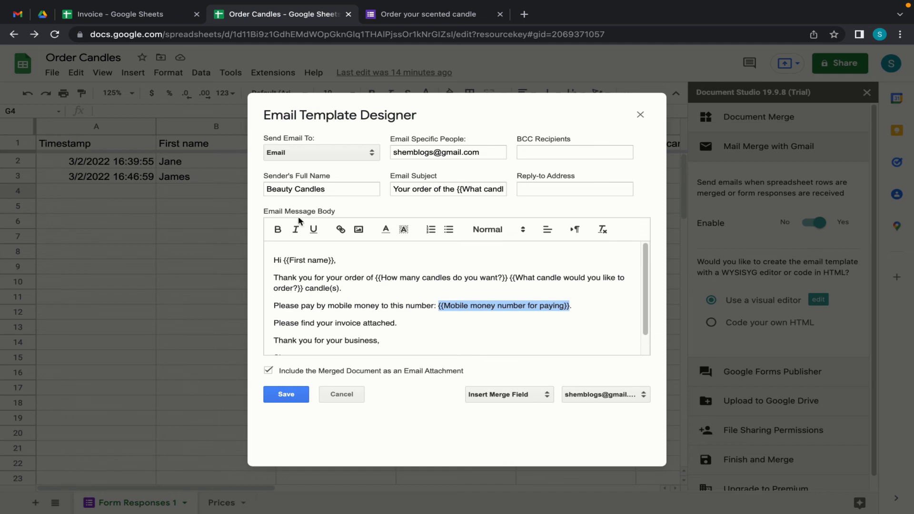
left_click(278, 230)
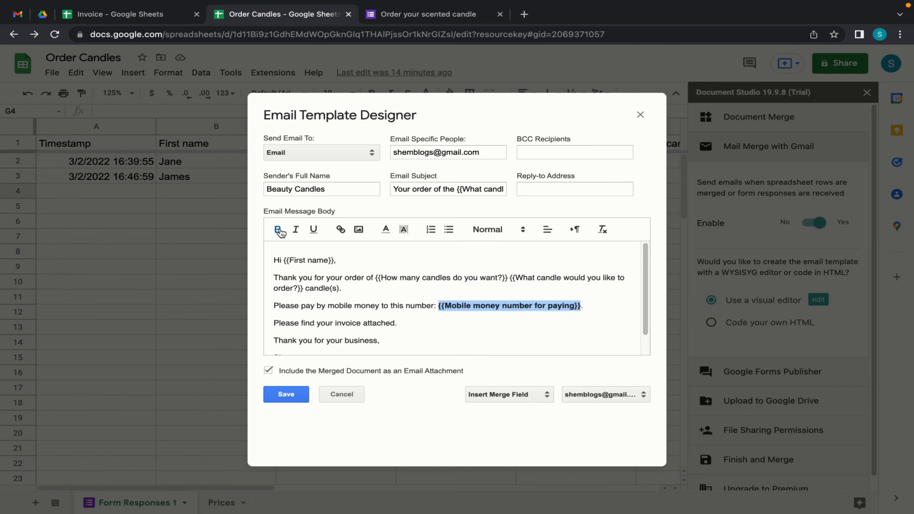
left_click(426, 328)
left_click_drag(377, 280, 303, 291)
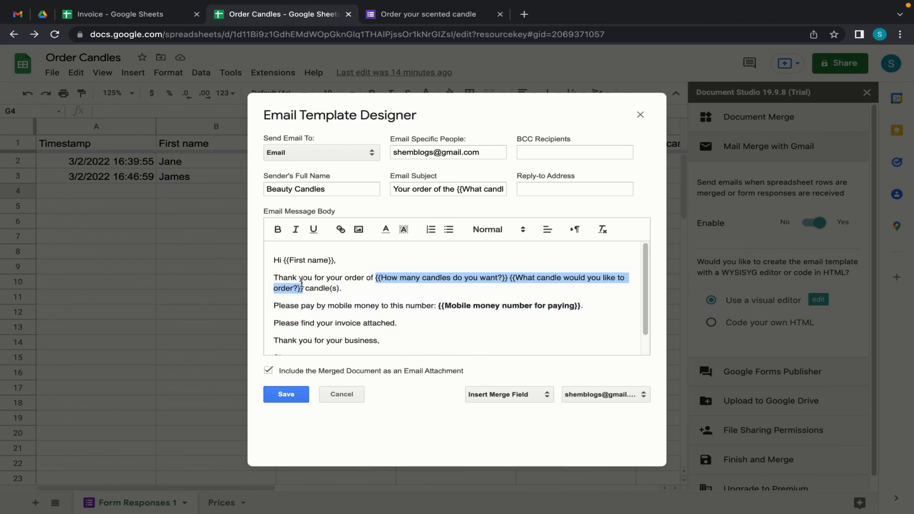
left_click(278, 231)
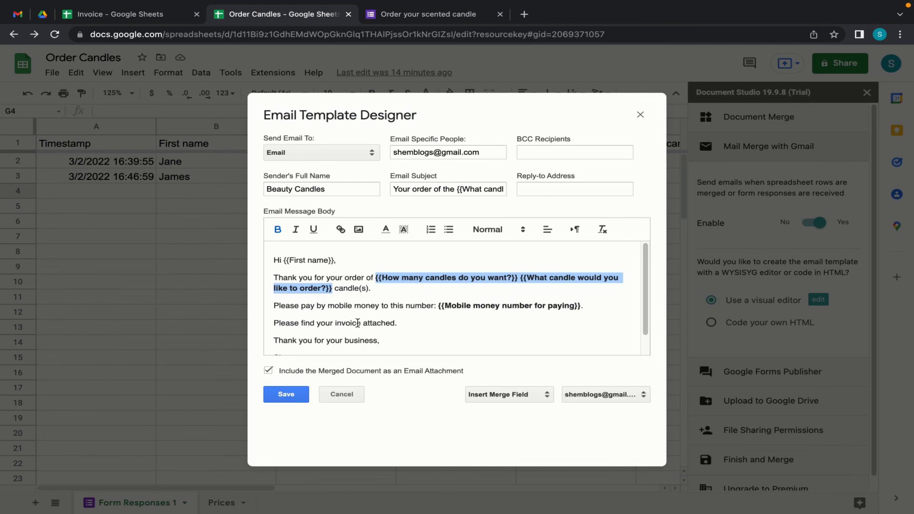
left_click(385, 312)
scroll(401, 334, "down", 1)
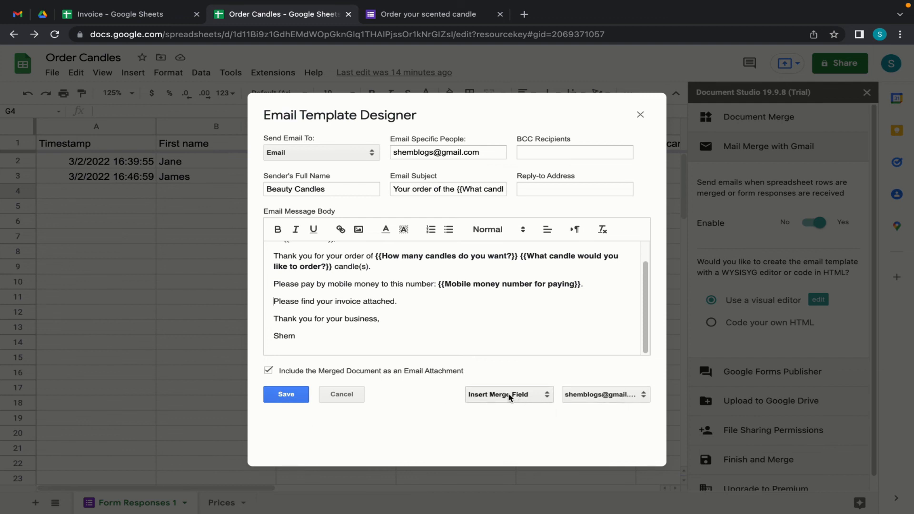
left_click(294, 400)
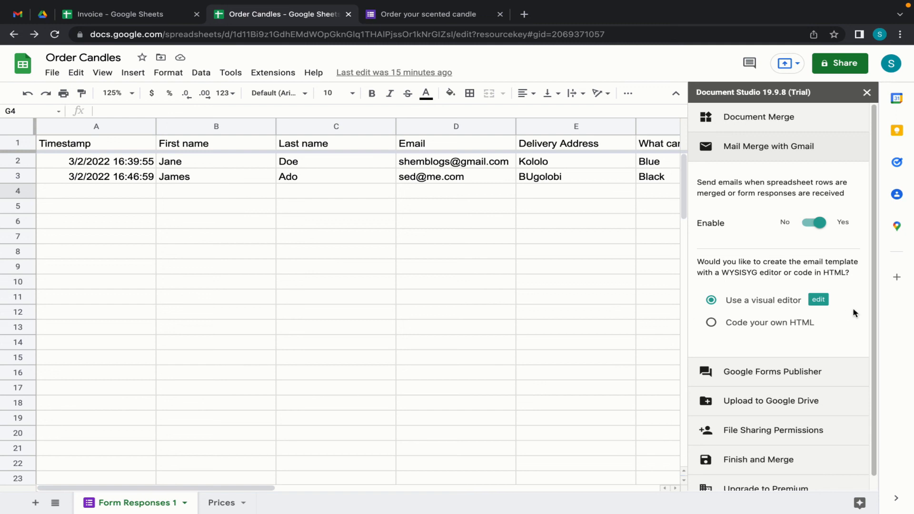
- Enable Document Studio to process new responses from the Order your scented candle form
scroll(810, 329, "down", 1)
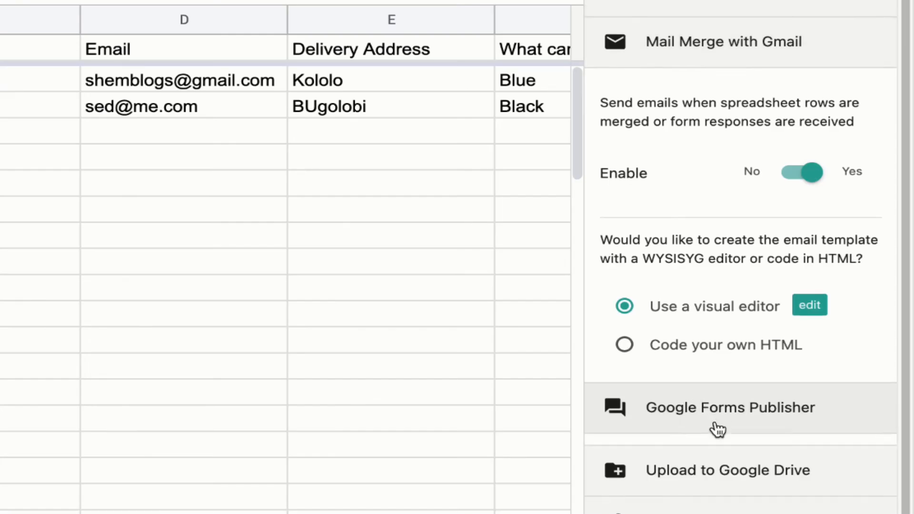
left_click(718, 430)
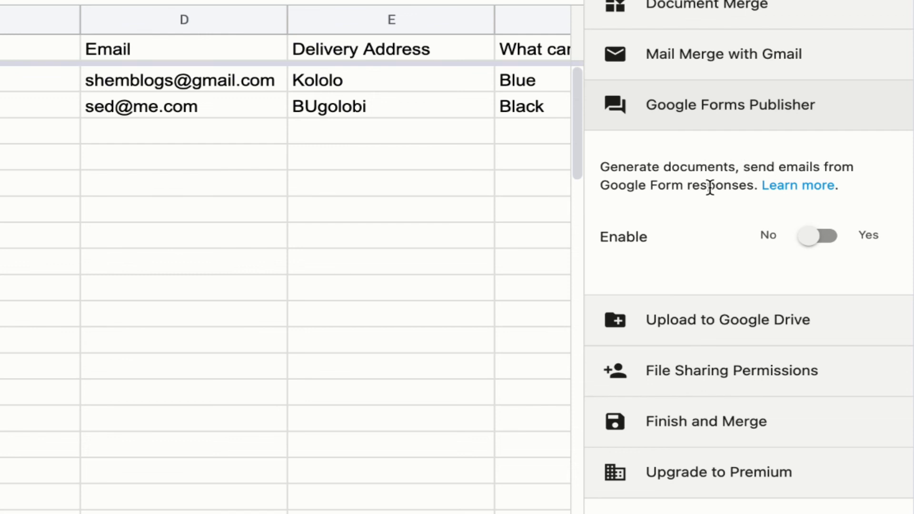
left_click(809, 240)
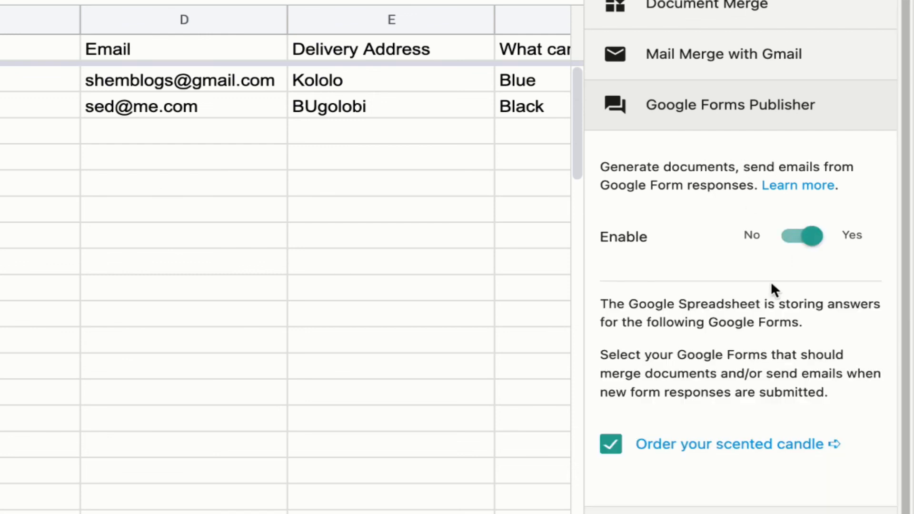
scroll(714, 454, "down", 1)
left_click(711, 471)
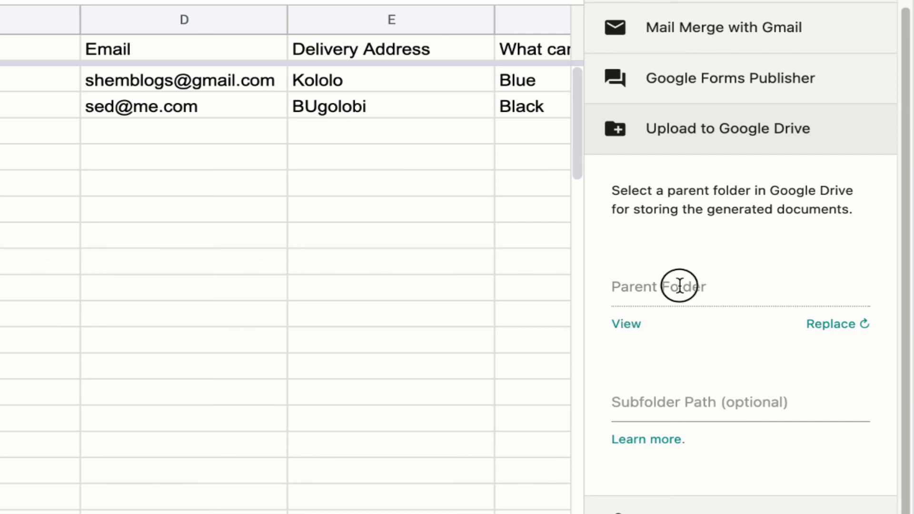
- Set the Drive subfolder path to '{{First name}}' for generated documents and show the Finish and Merge options
left_click(635, 402)
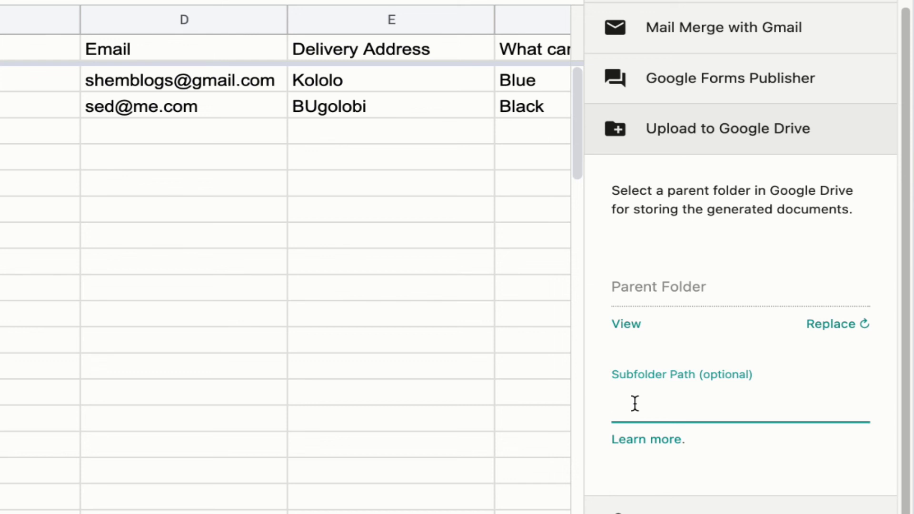
type("\\\\")
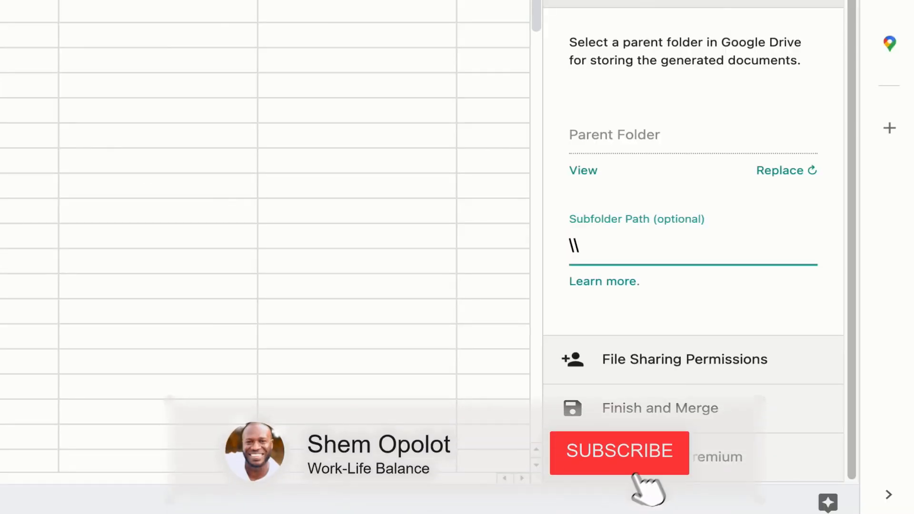
type("{{First name")
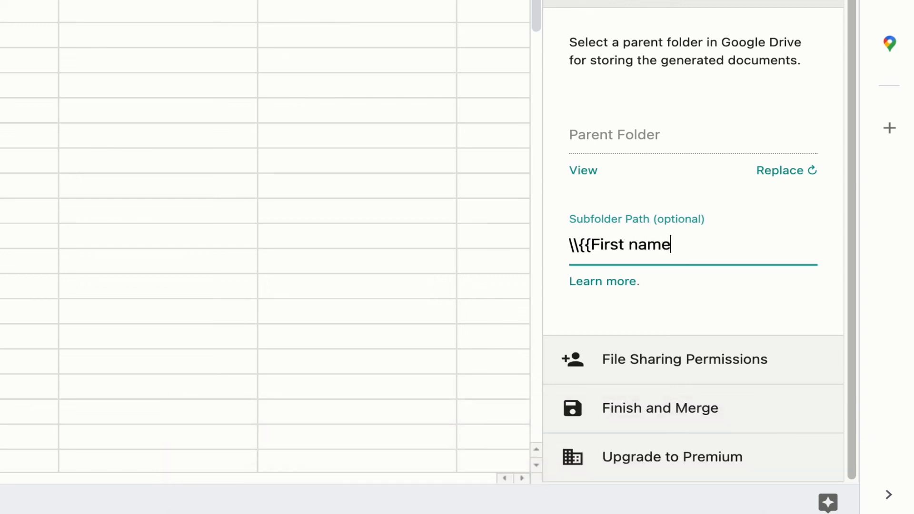
type("}}")
left_click(684, 369)
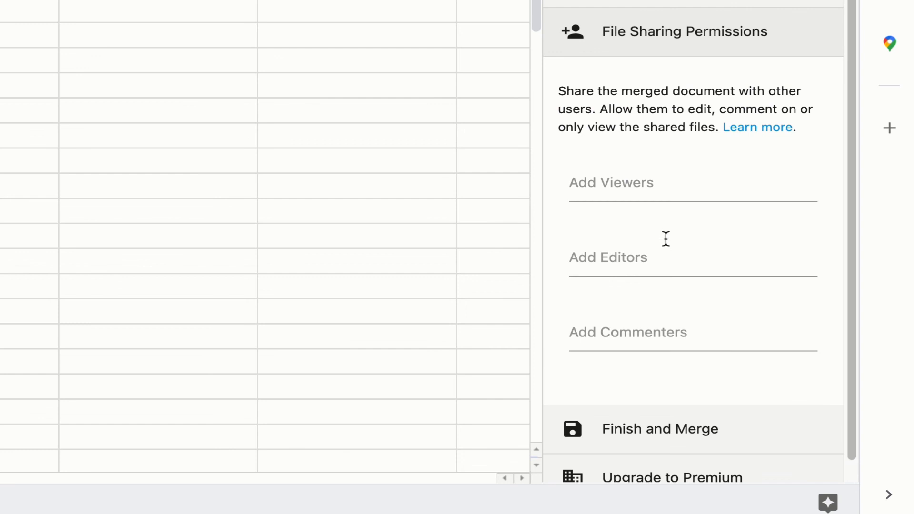
left_click(776, 51)
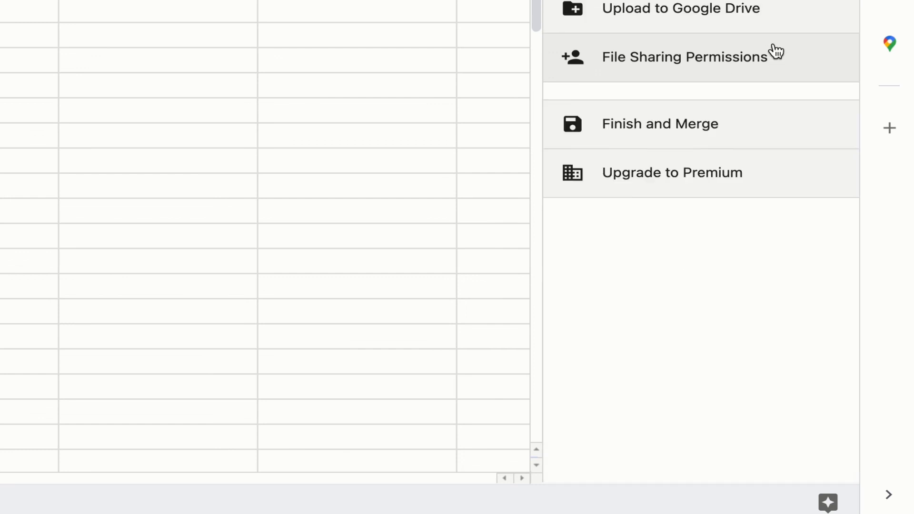
left_click(746, 117)
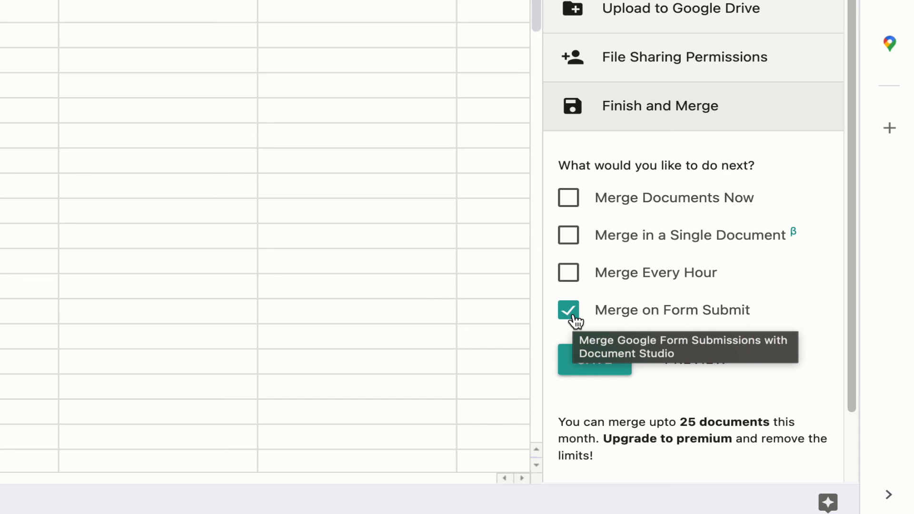
- Save the Merge on Form Submit setting, close Document Studio, and switch to the candle order form
left_click(595, 365)
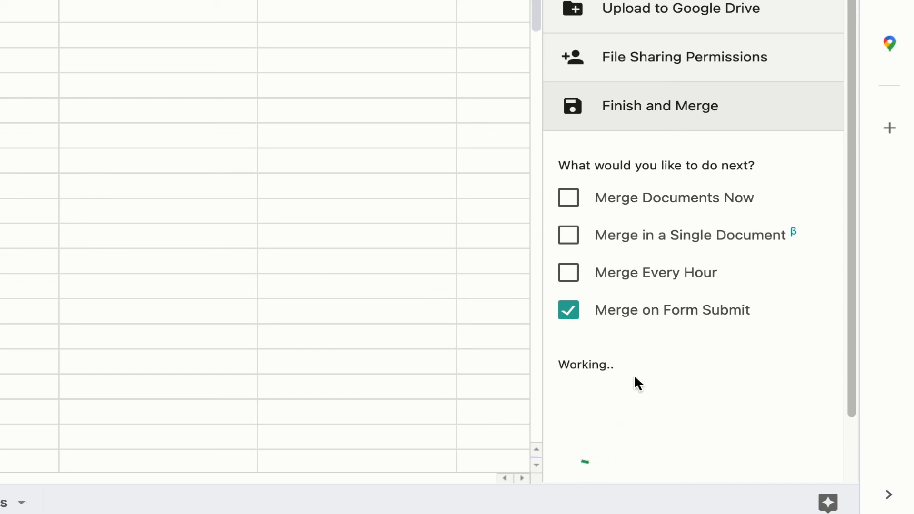
scroll(634, 375, "down", 2)
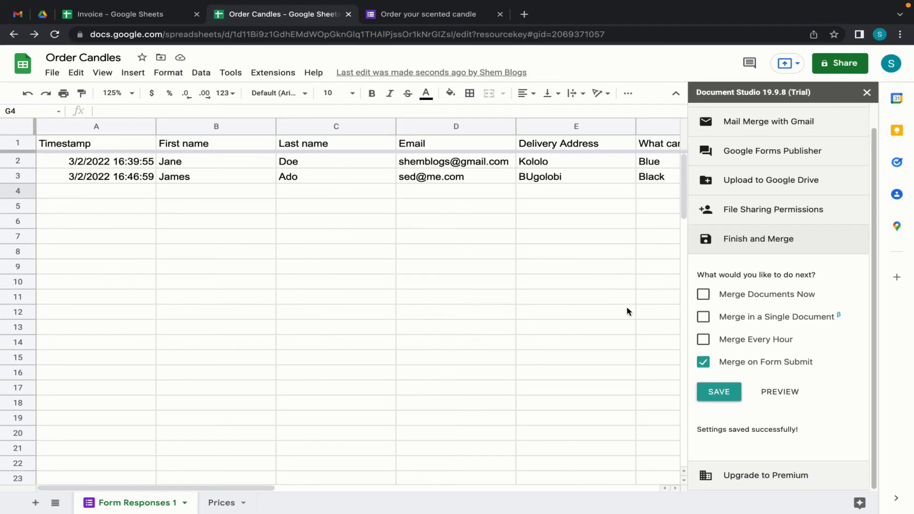
left_click(868, 93)
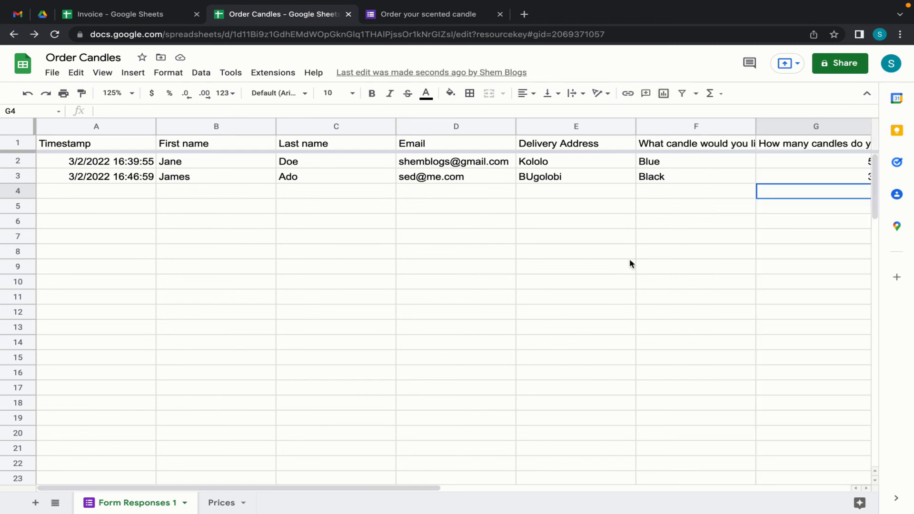
left_click(437, 14)
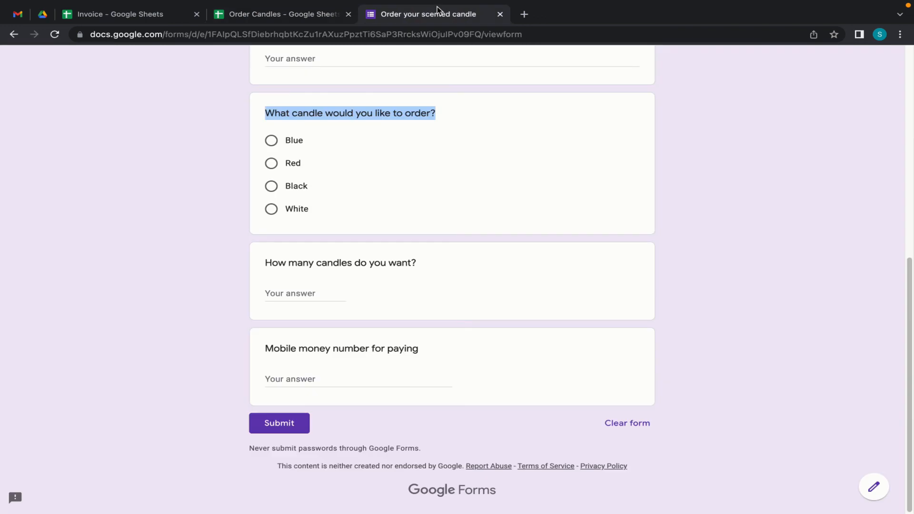
- Close the live candle order form tab and return to the My Drive file list
scroll(356, 241, "up", 8)
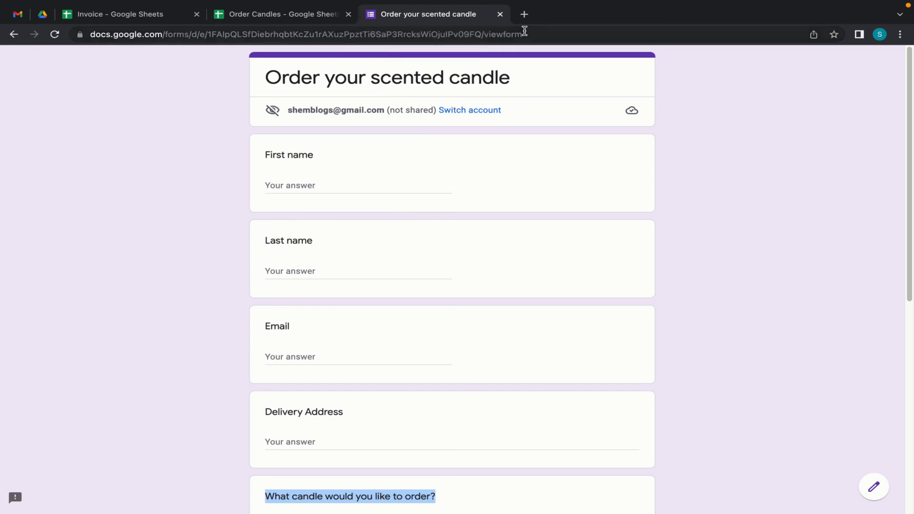
left_click(500, 14)
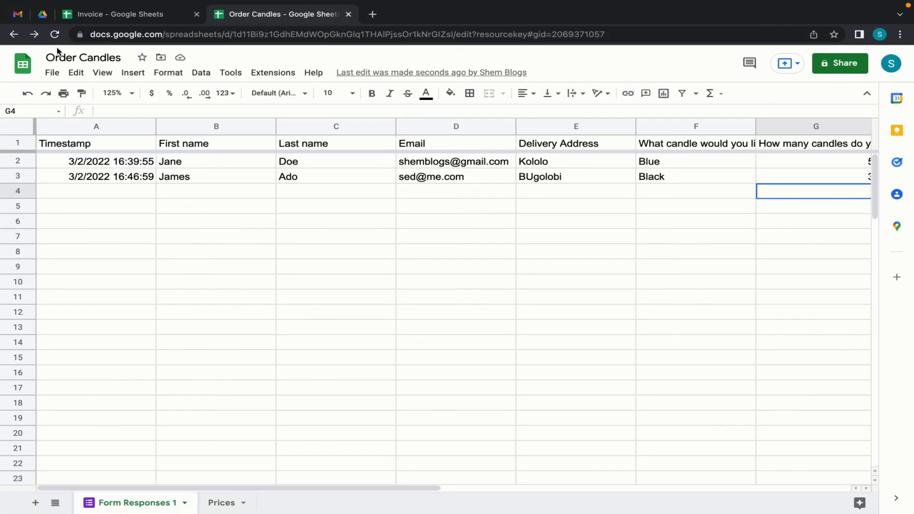
key("super+2")
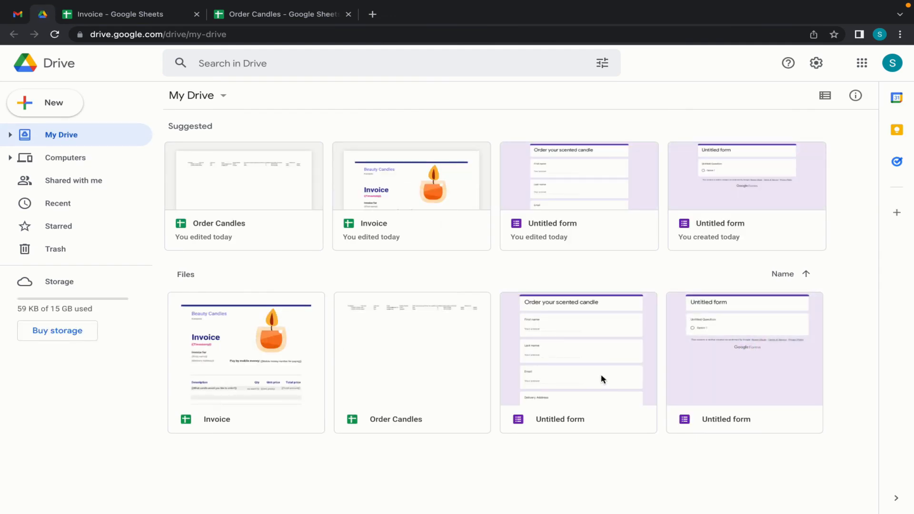
- Open the Order your scented candle form and start creating a pre-filled link
double_click(602, 378)
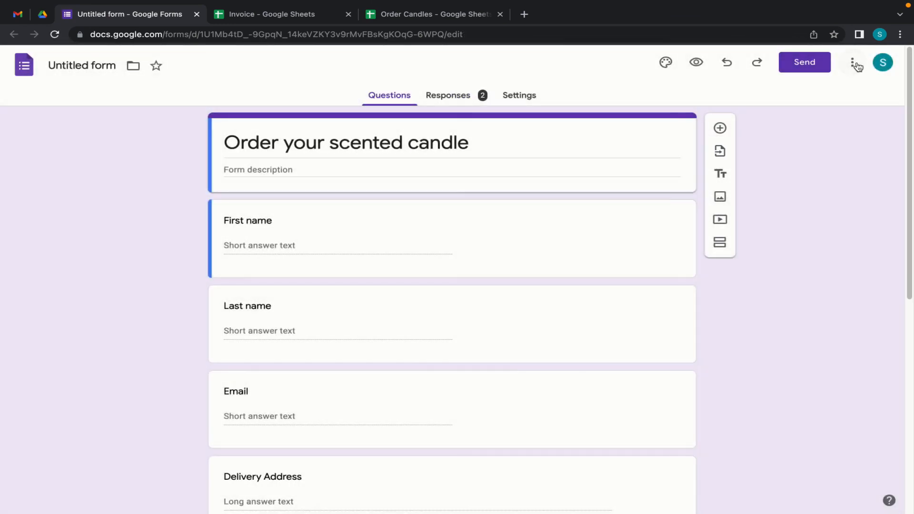
left_click(859, 64)
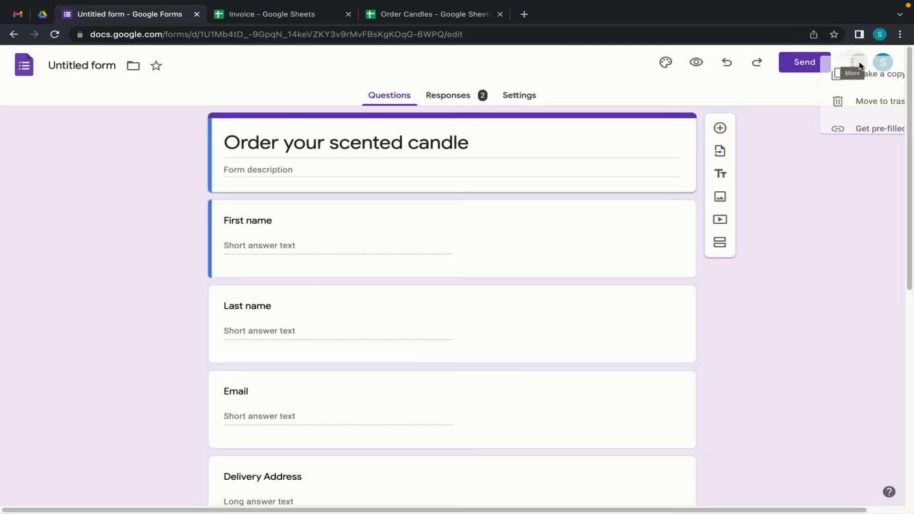
left_click(841, 151)
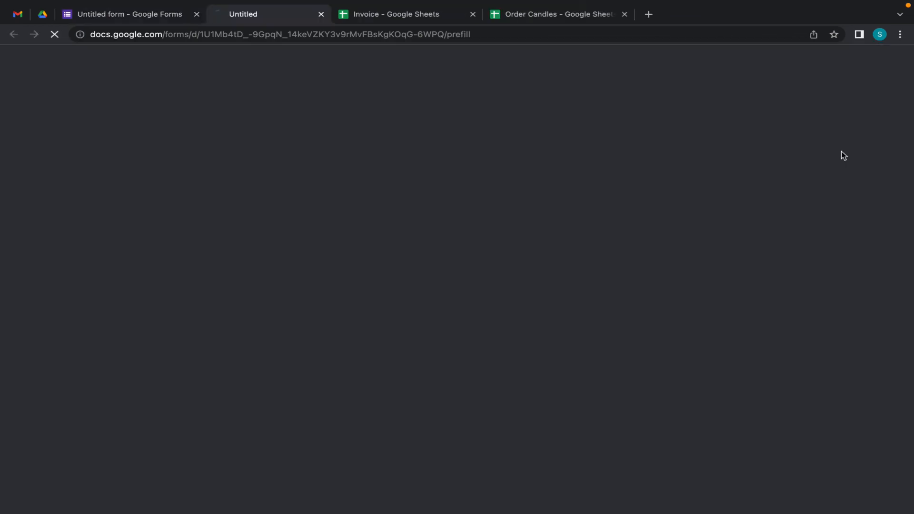
scroll(377, 355, "down", 8)
- Pre-fill the mobile money number field, copy the generated link, and open a new tab
left_click(302, 377)
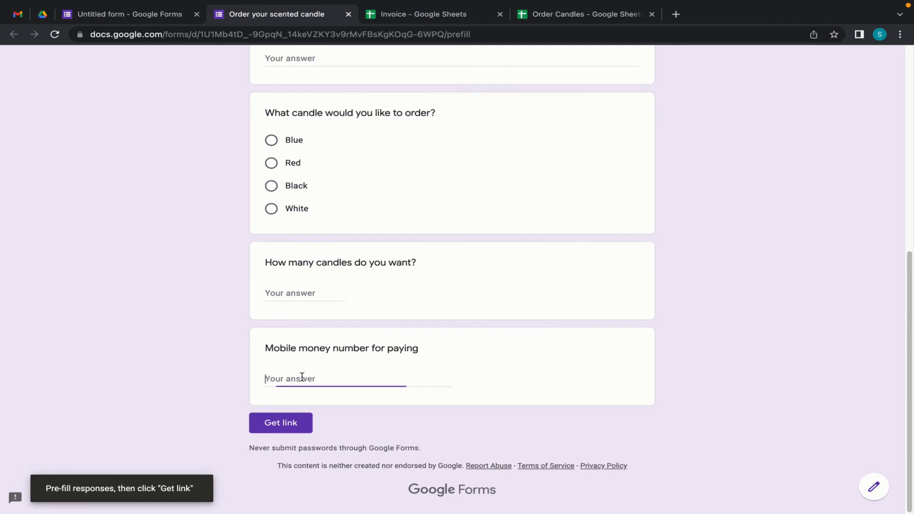
type("256772123456")
left_click(286, 426)
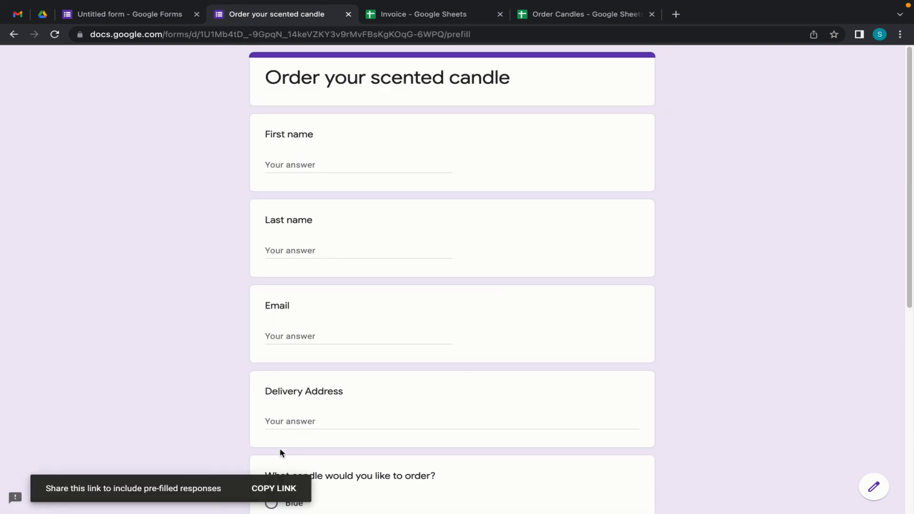
left_click(276, 488)
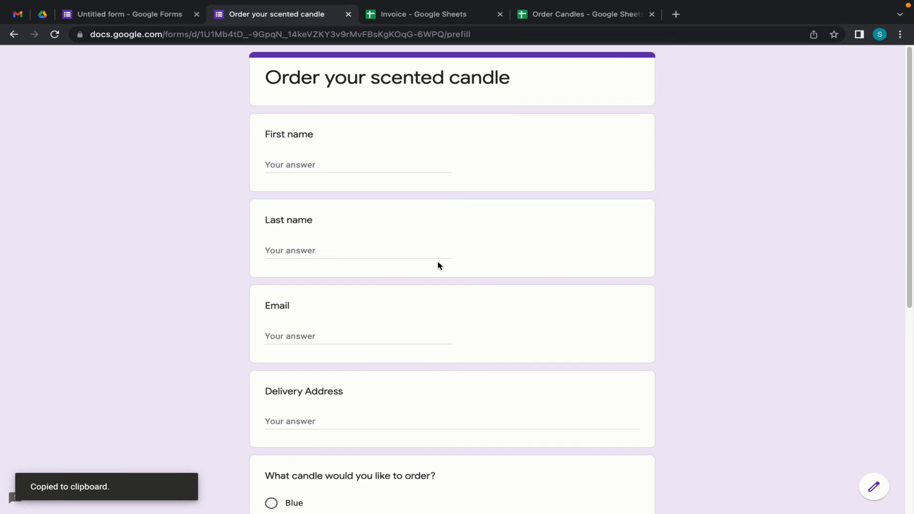
key("ctrl+t")
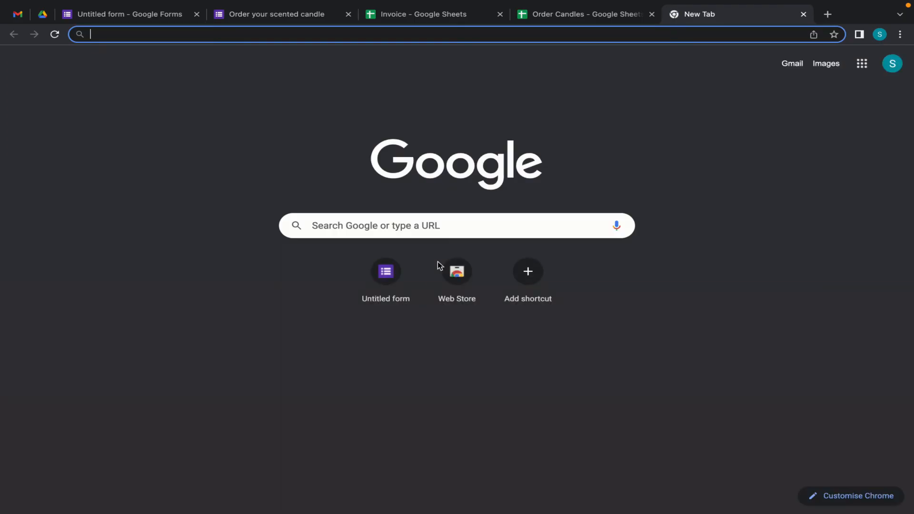
- Load the pre-filled order form and enter the customer's first and last name
key("ctrl+v")
key("Return")
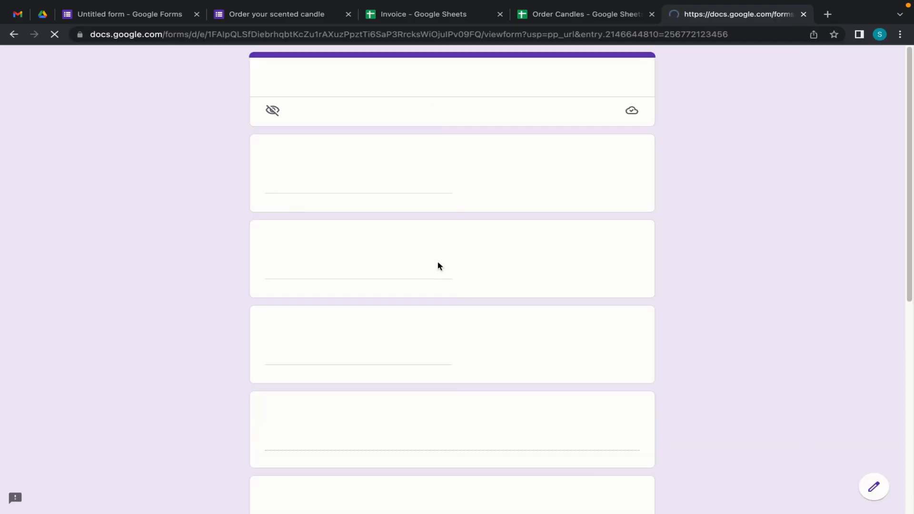
left_click(303, 184)
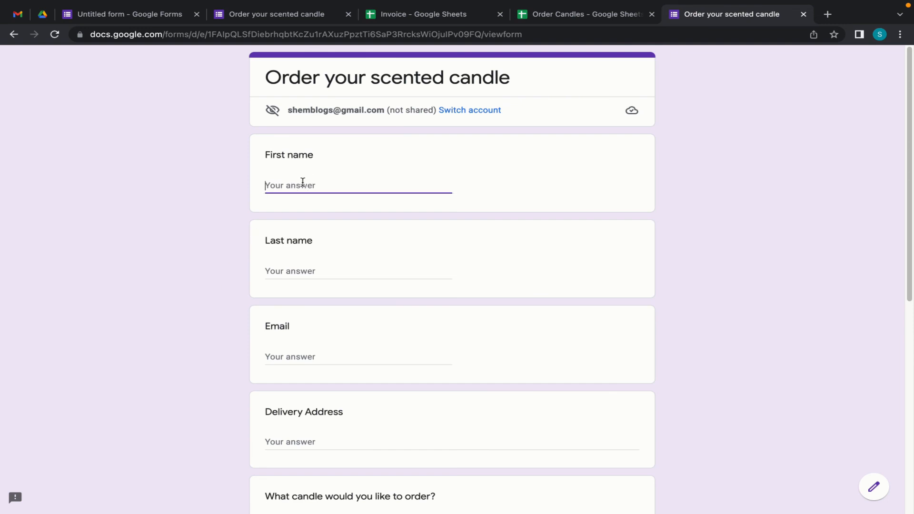
key("Tab")
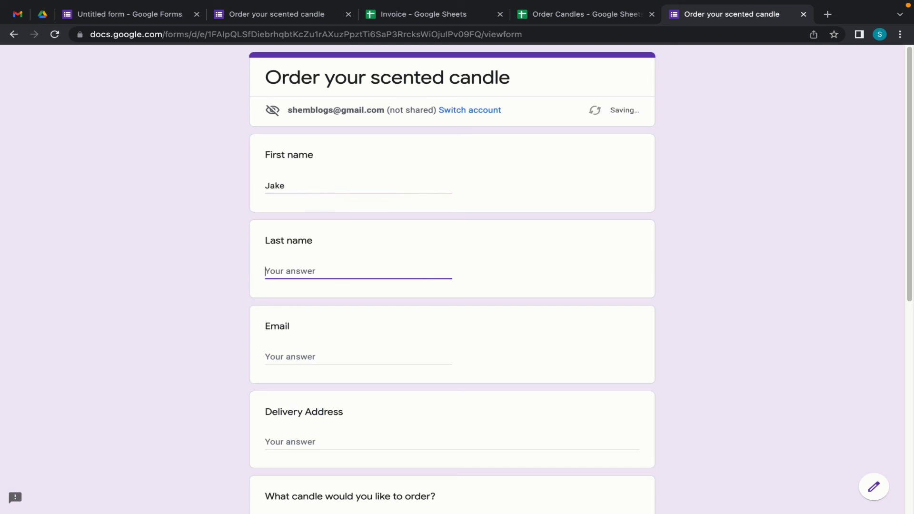
- Fill in the customer's email address and delivery address
left_click(310, 355)
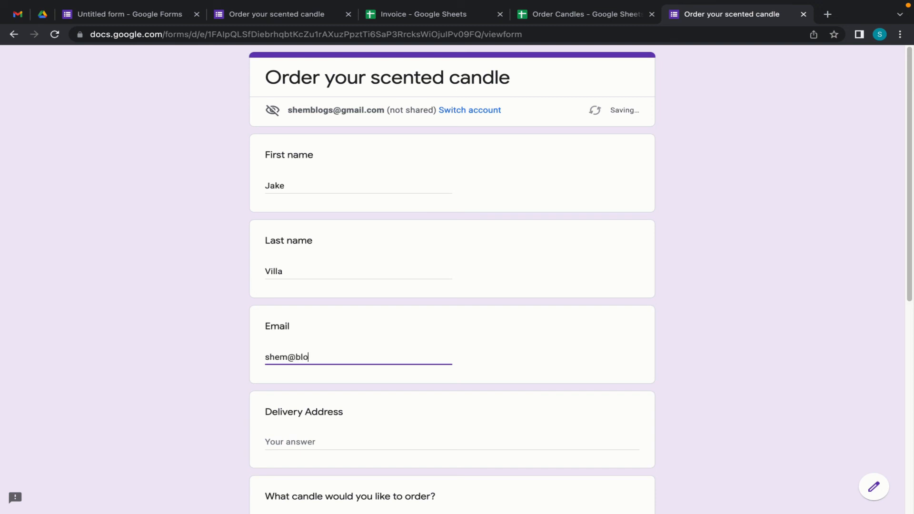
key("Tab")
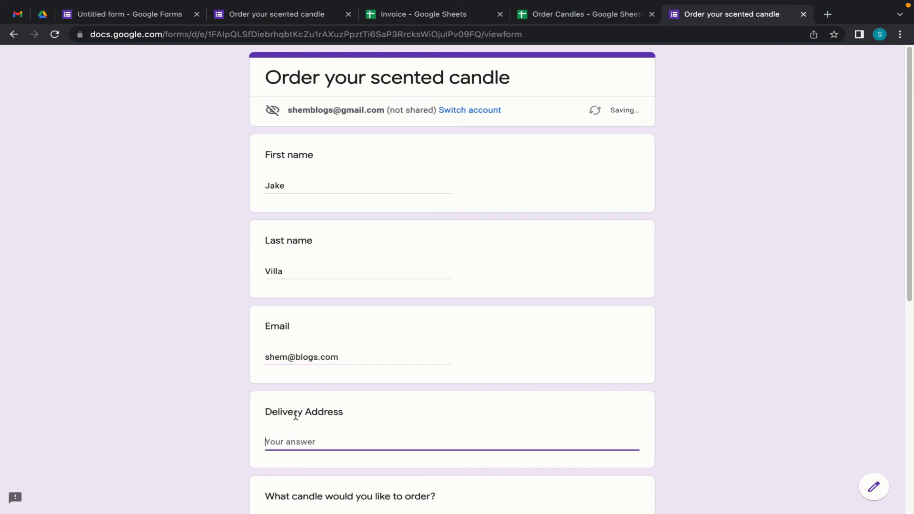
type("Kajjansi")
- Choose the White candle, enter a quantity of 6, and submit the test order
scroll(288, 432, "down", 3)
left_click(271, 464)
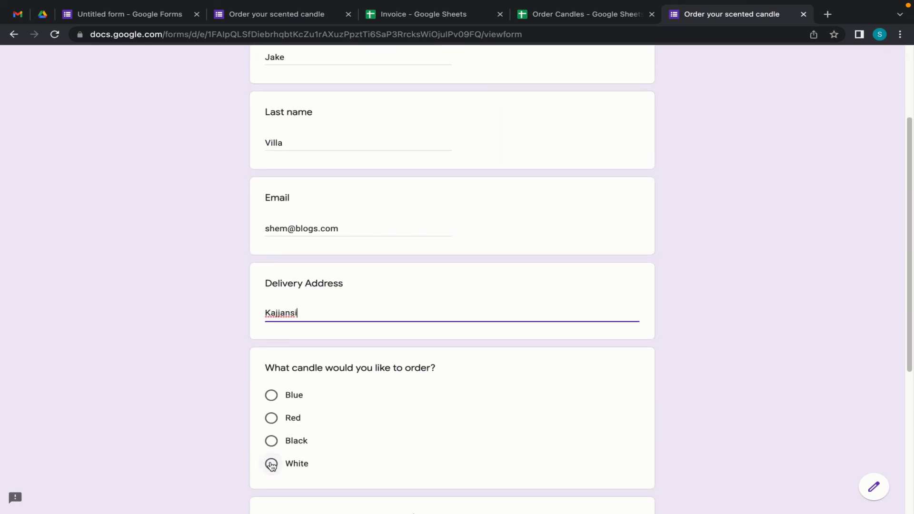
scroll(433, 443, "down", 6)
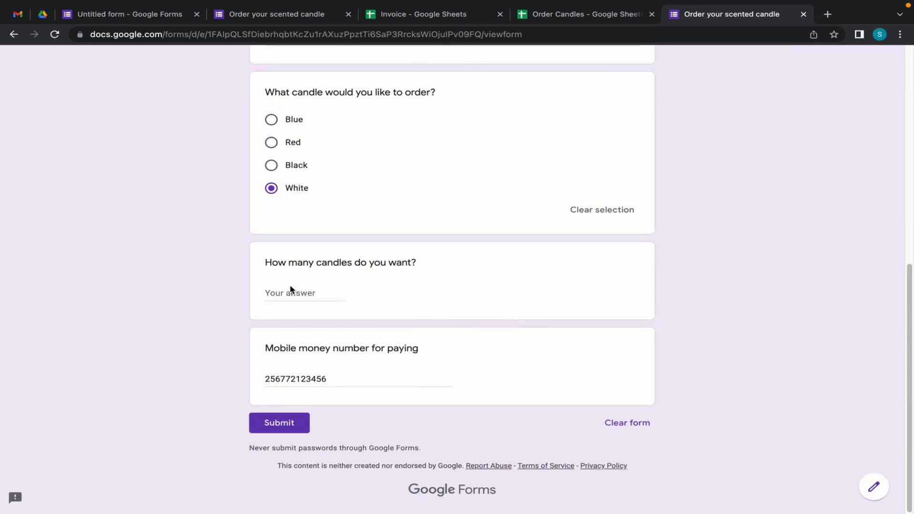
left_click(290, 292)
type("6")
left_click(288, 430)
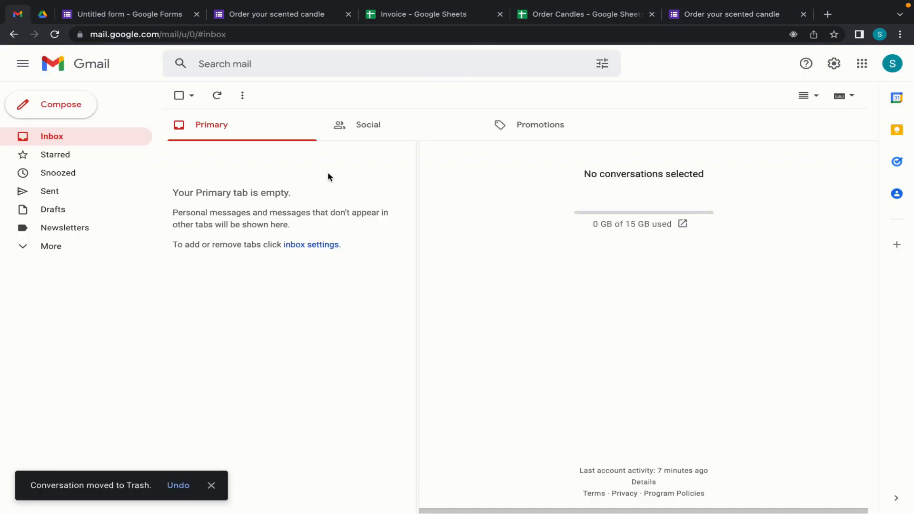
- Refresh the inbox, open the White candle order email, and preview its Candle Business.pdf invoice totalling $150,000.00
left_click(217, 96)
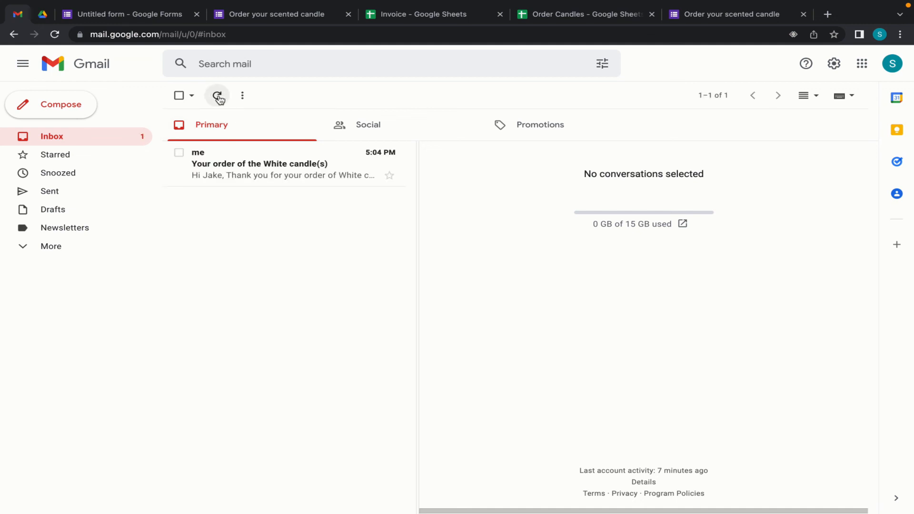
left_click(278, 180)
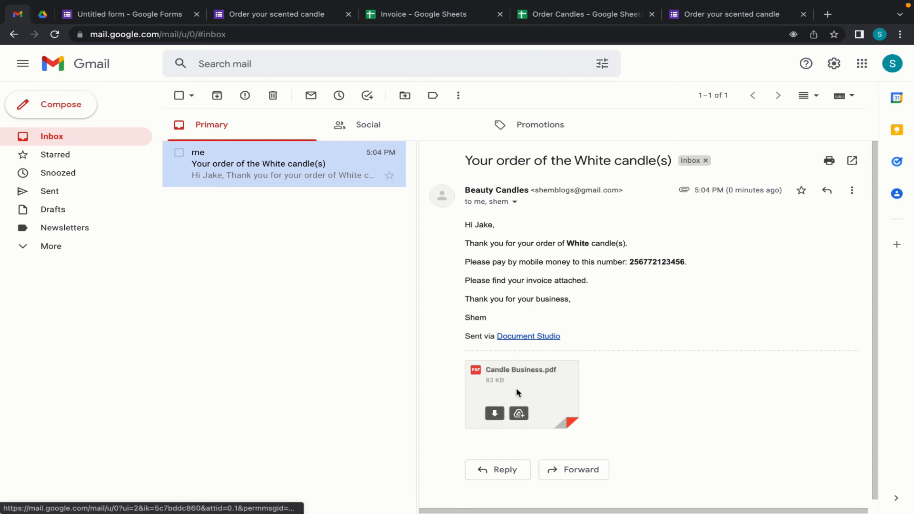
left_click(517, 388)
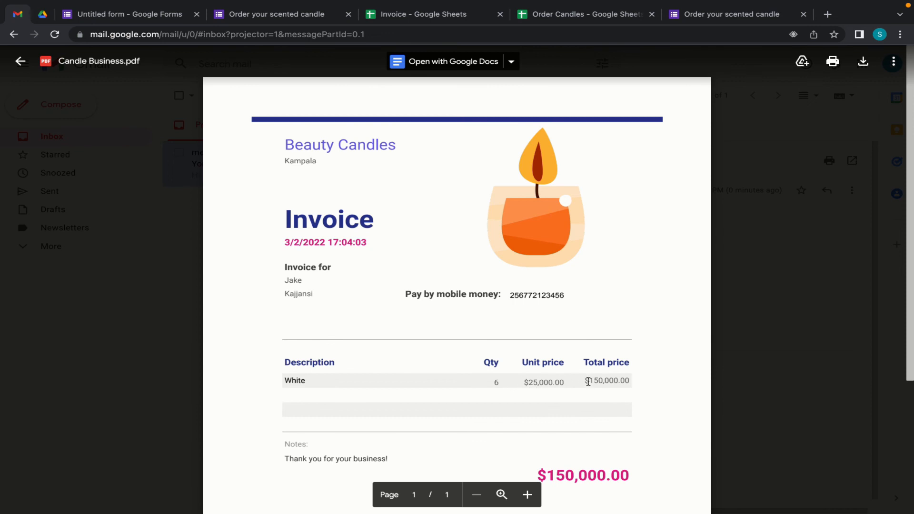
scroll(587, 381, "down", 4)
scroll(588, 381, "up", 3)
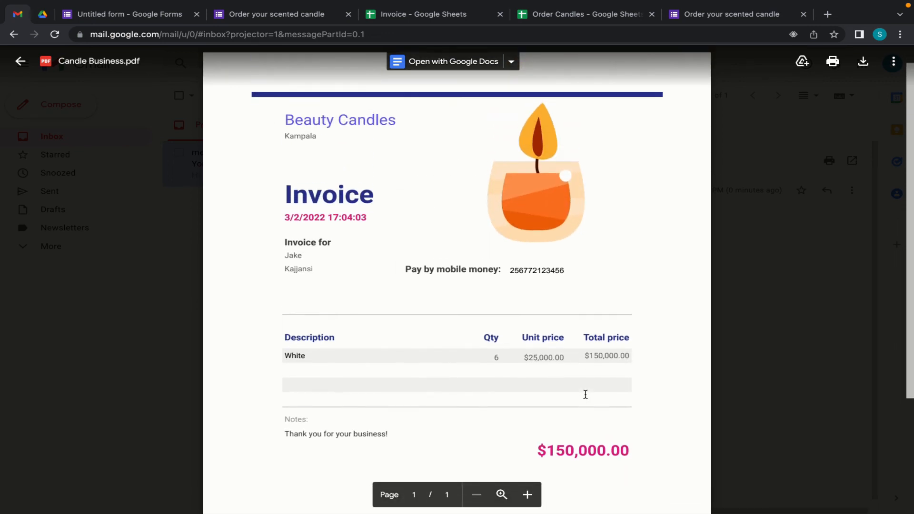